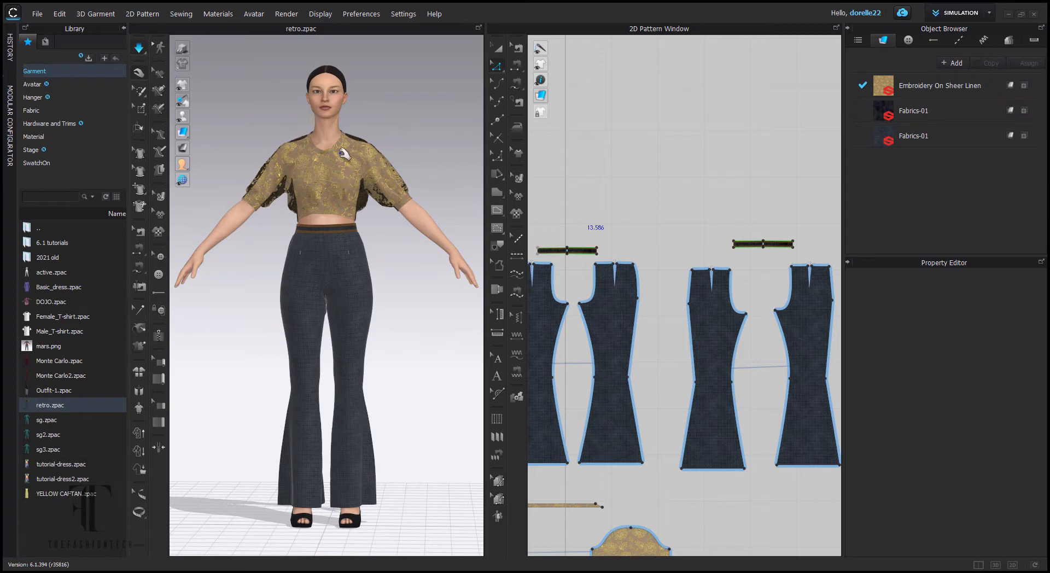
Step: Select the third trouser panel in the 2D pattern layout and zoom in on it
left_click(342, 181)
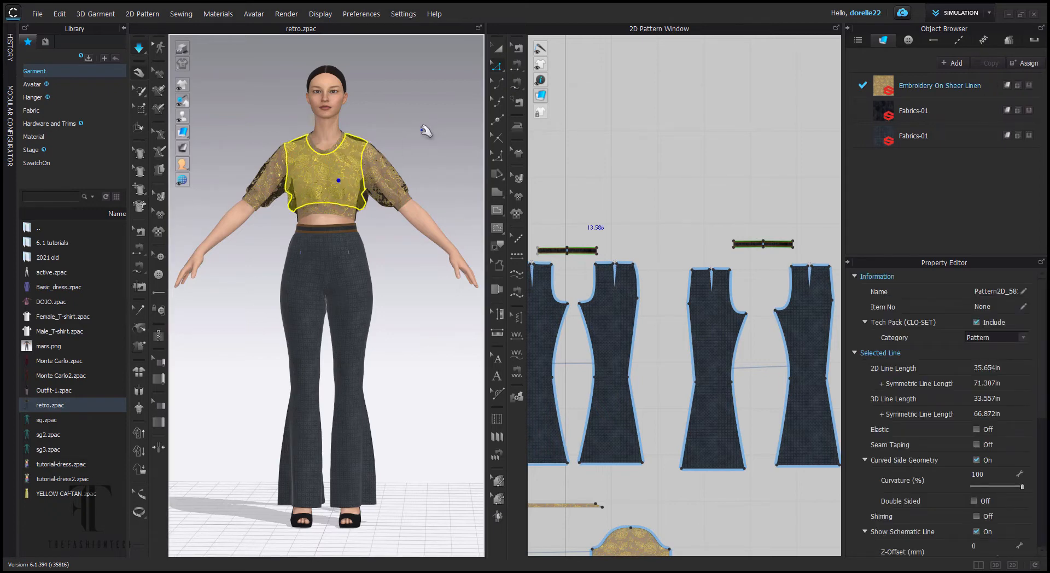
scroll(440, 132, "up", 5)
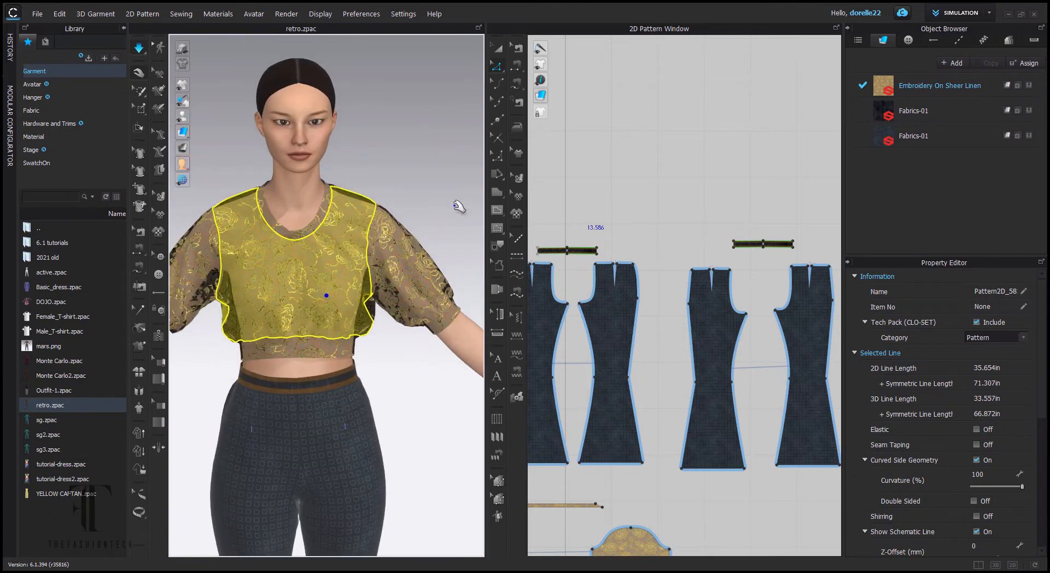
key("Escape")
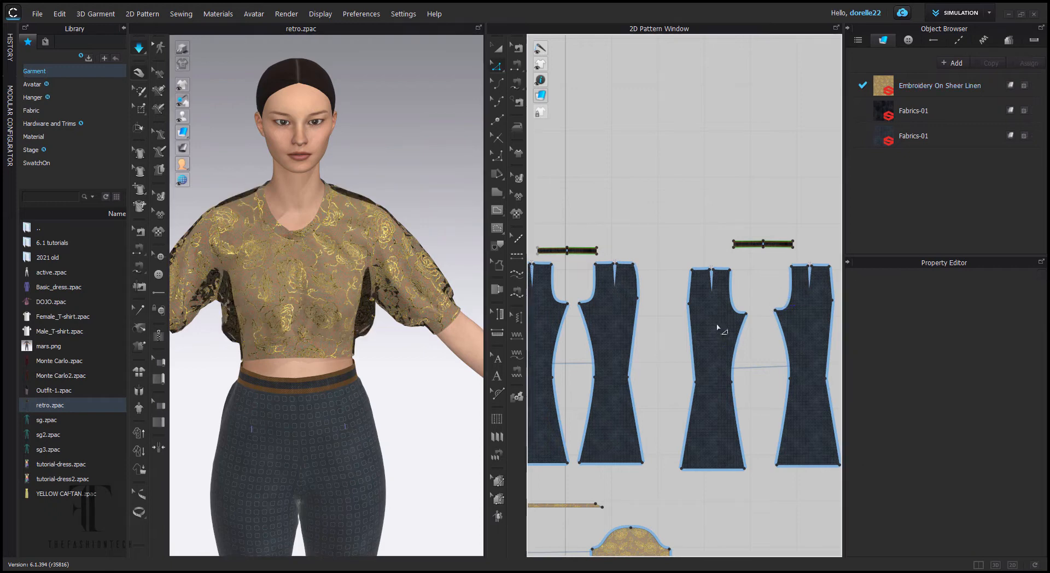
left_click(498, 49)
left_click(712, 340)
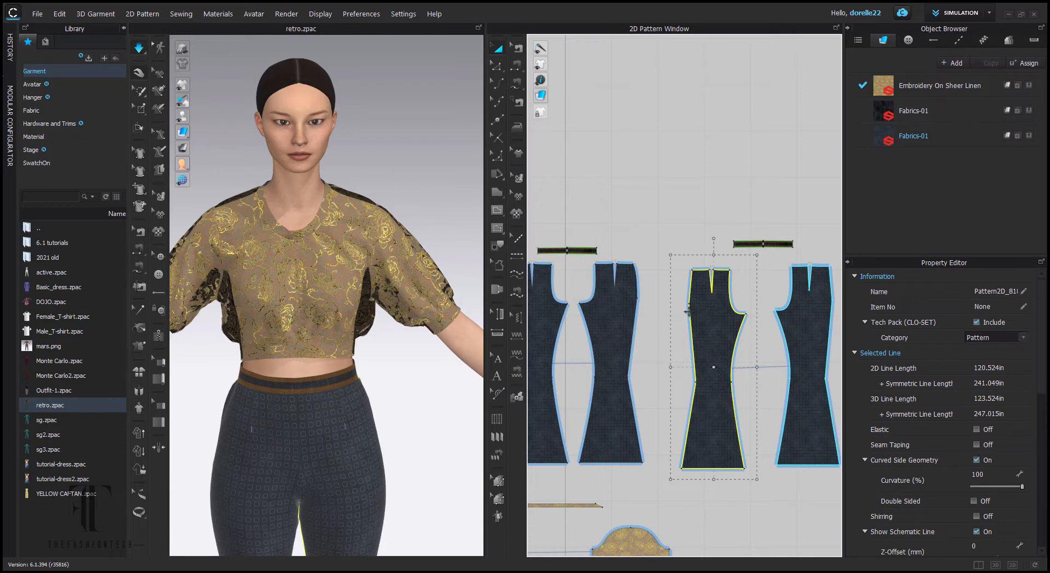
key("f")
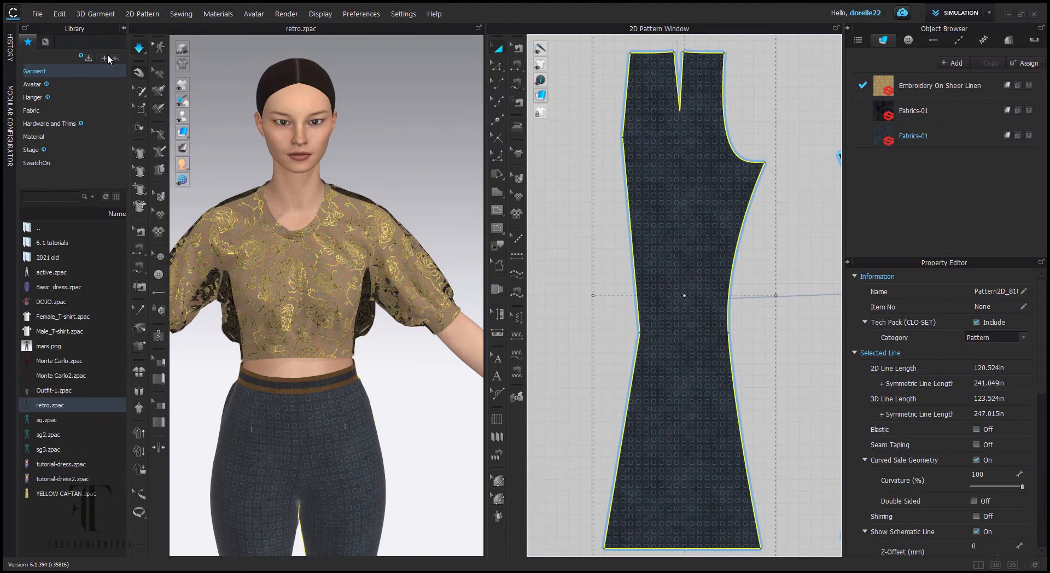
Step: Select the sleeve cuff on the 3D garment, focus the view on it and inspect it from several angles and distances
left_click(141, 75)
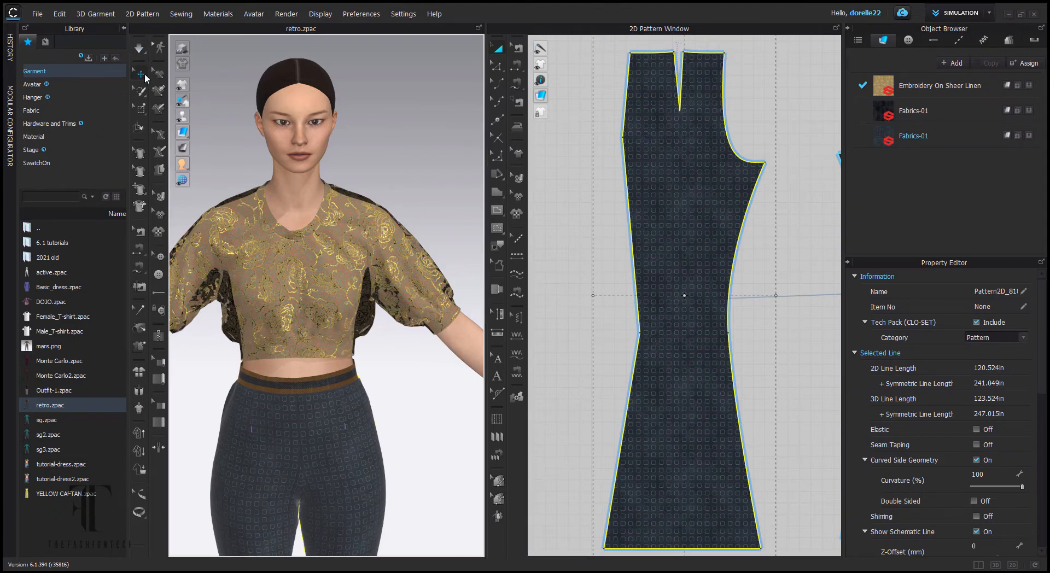
left_click(443, 317)
key("f")
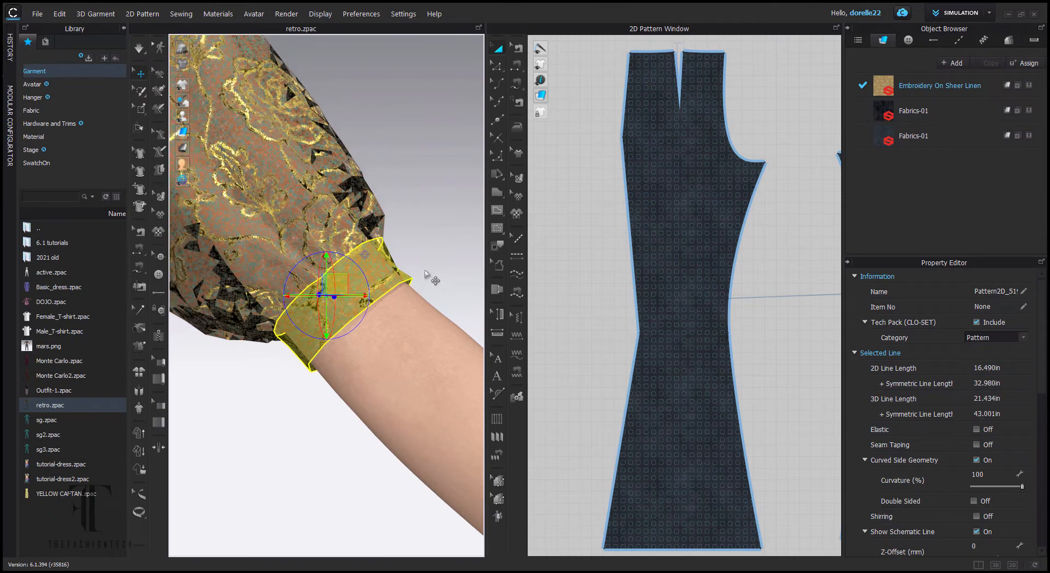
scroll(429, 277, "down", 8)
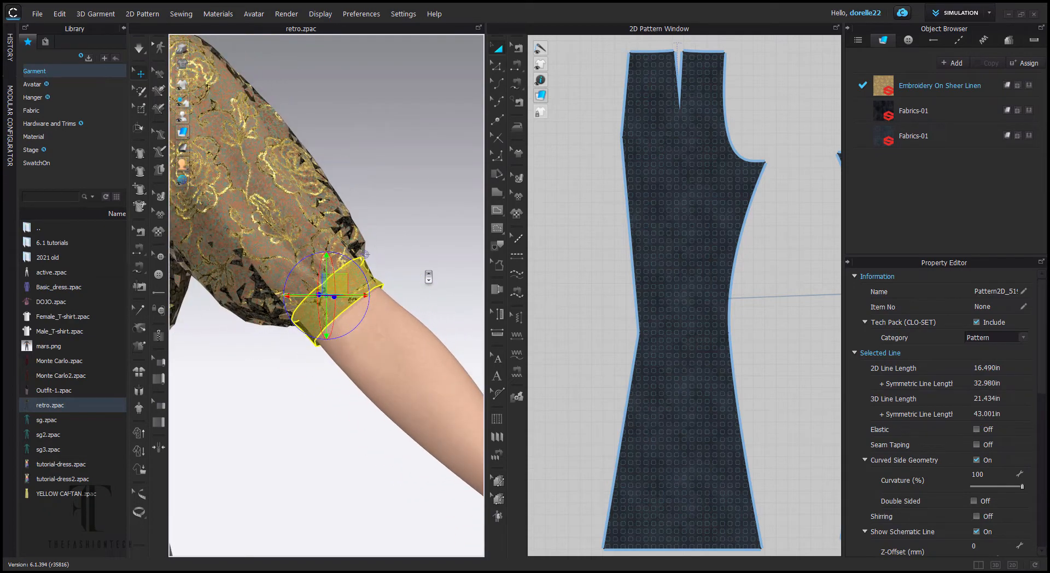
scroll(429, 277, "up", 3)
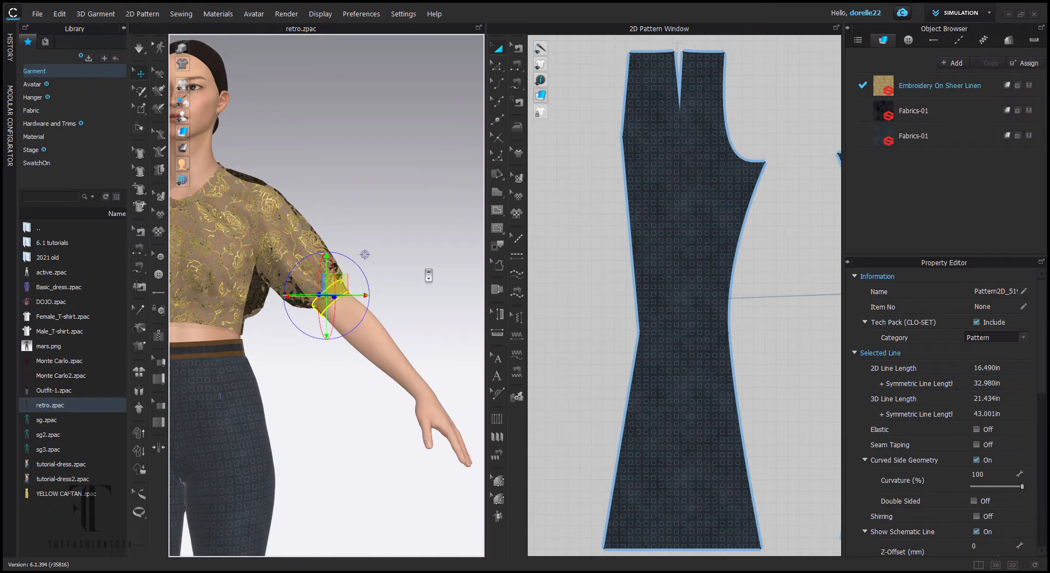
middle_click_drag(429, 275, 546, 234)
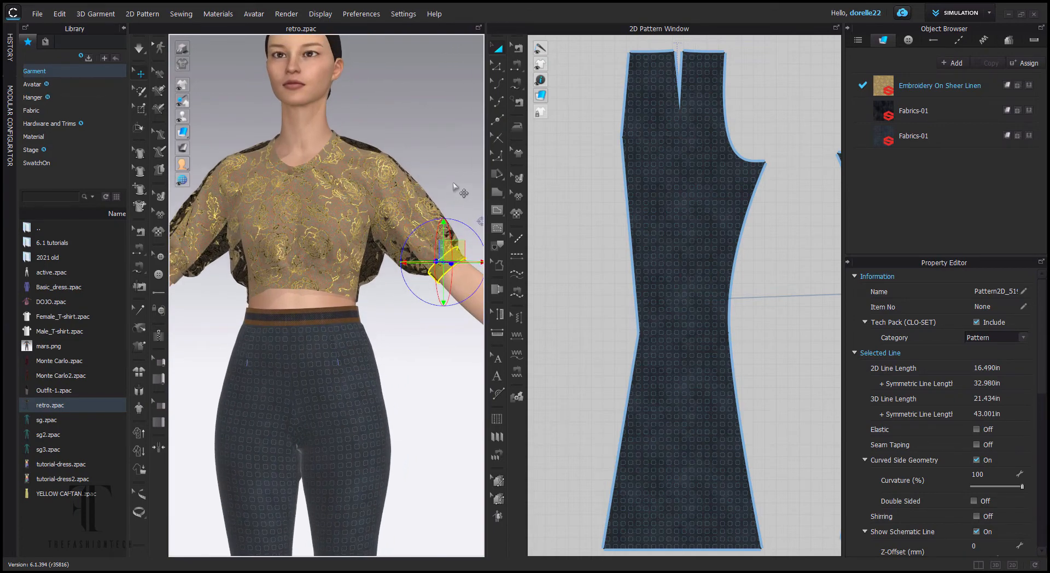
mouse_move(453, 186)
right_mouse_down()
mouse_move(397, 216)
mouse_move(518, 172)
mouse_move(650, 204)
mouse_move(511, 203)
mouse_move(602, 182)
mouse_move(459, 192)
right_mouse_up()
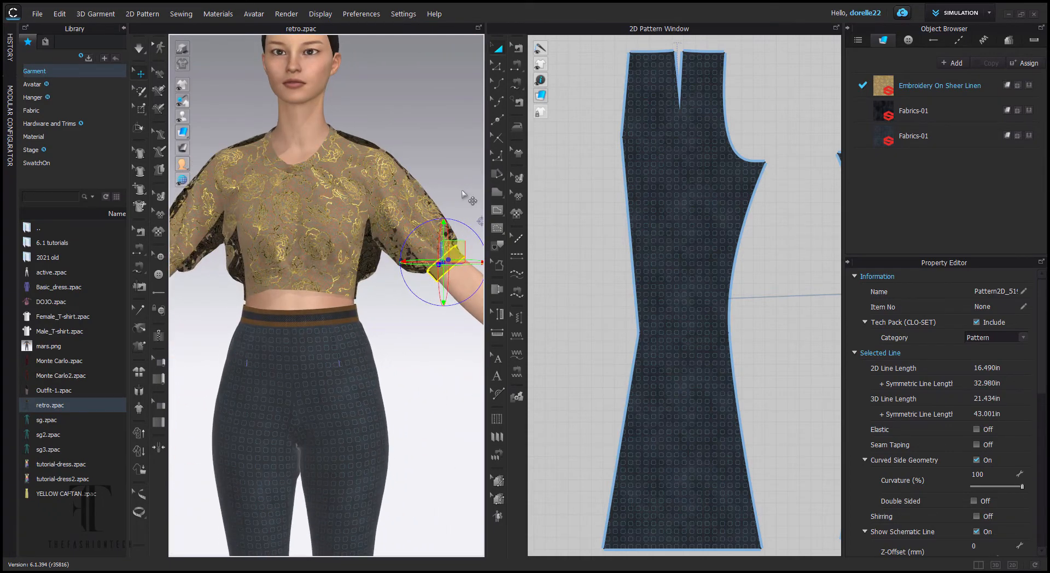
scroll(466, 198, "up", 5)
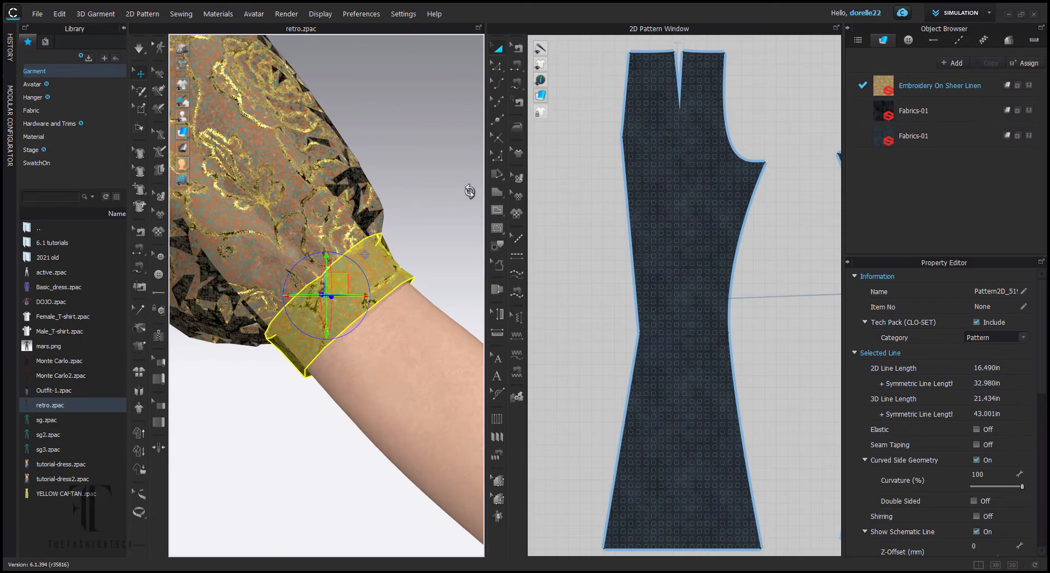
right_click_drag(471, 190, 924, 208)
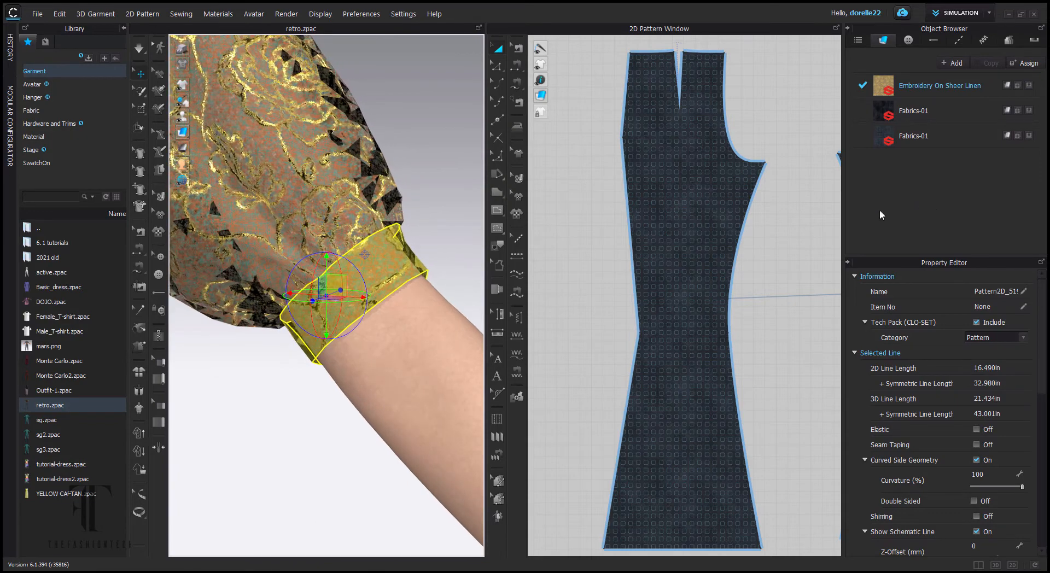
scroll(443, 260, "down", 5)
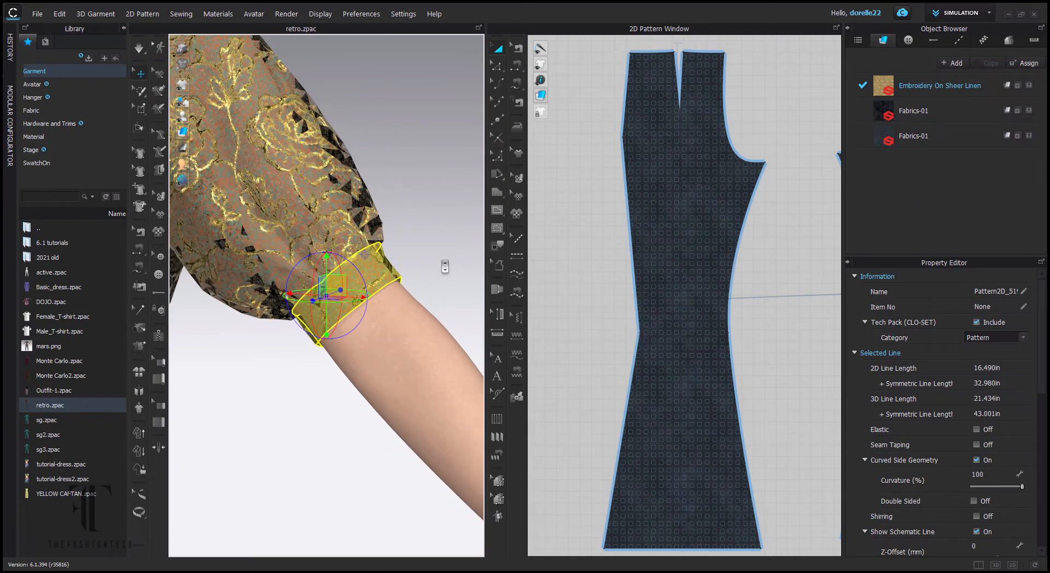
Step: Select the back bodice piece of the 3D garment and inspect the top from the back and the front
scroll(444, 263, "down", 5)
right_click_drag(443, 257, 383, 253)
left_click(386, 243)
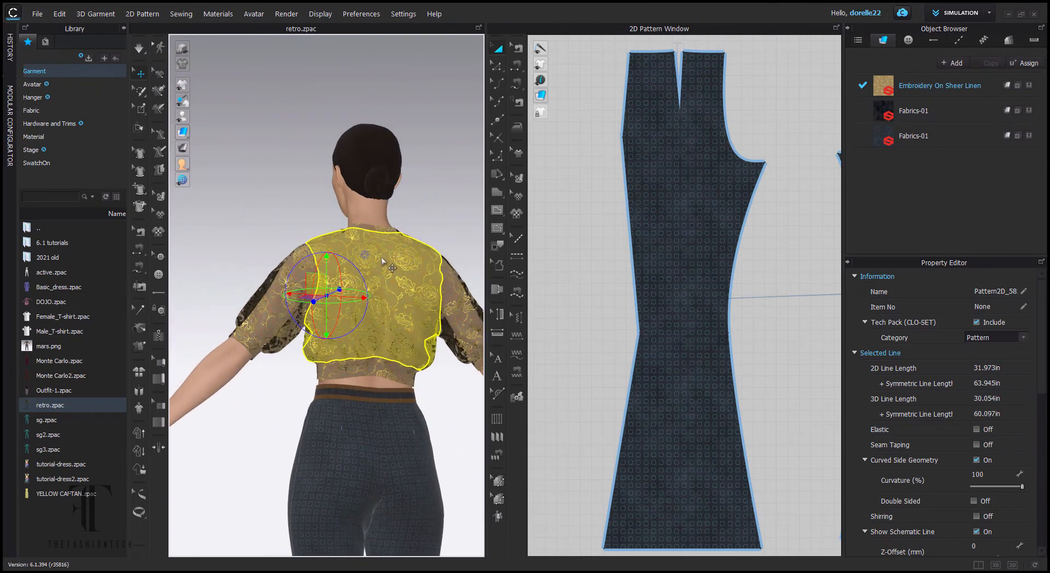
scroll(382, 262, "up", 5)
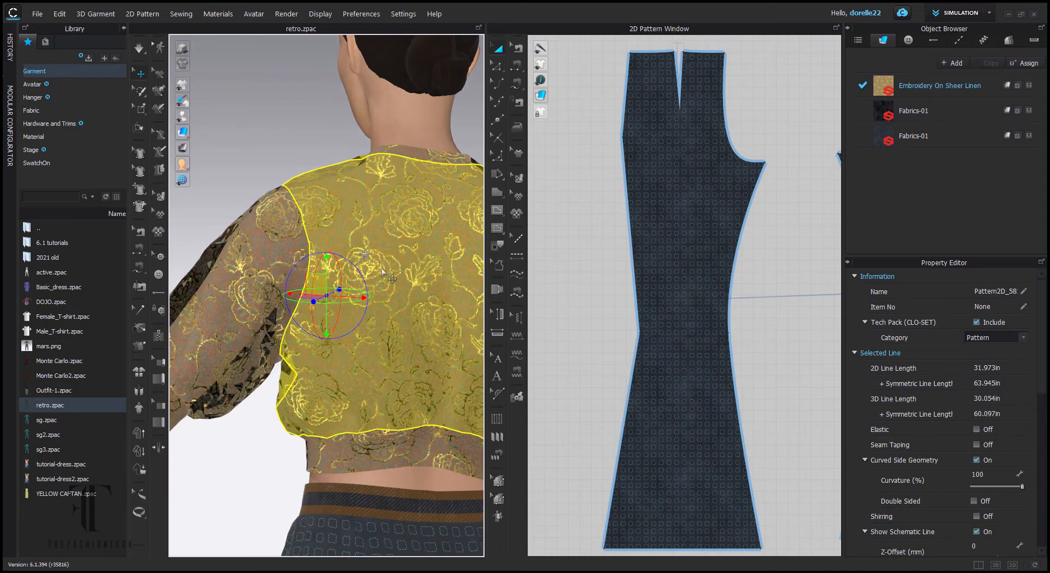
right_click_drag(392, 279, 597, 294)
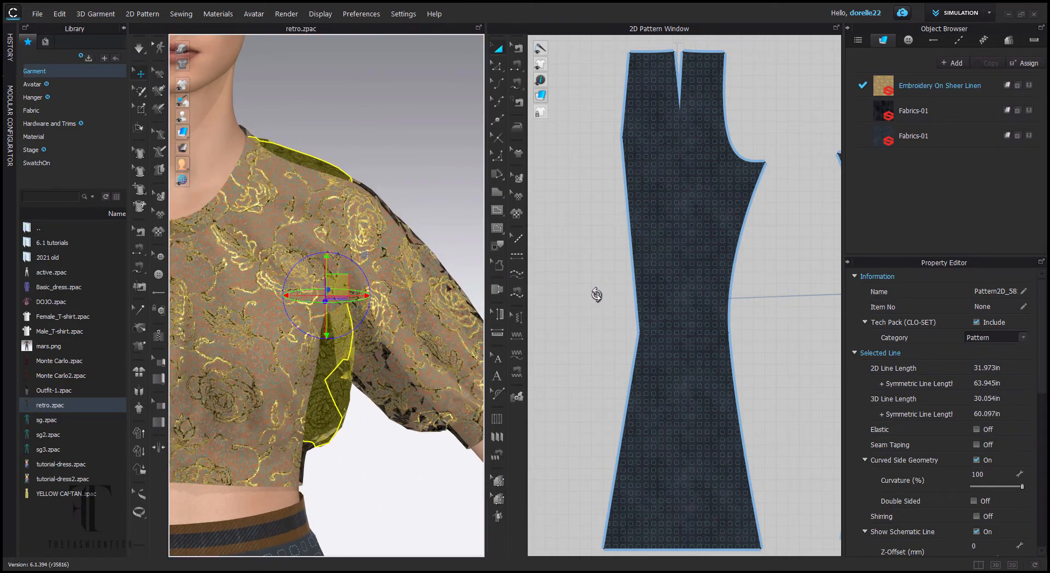
scroll(443, 353, "down", 5)
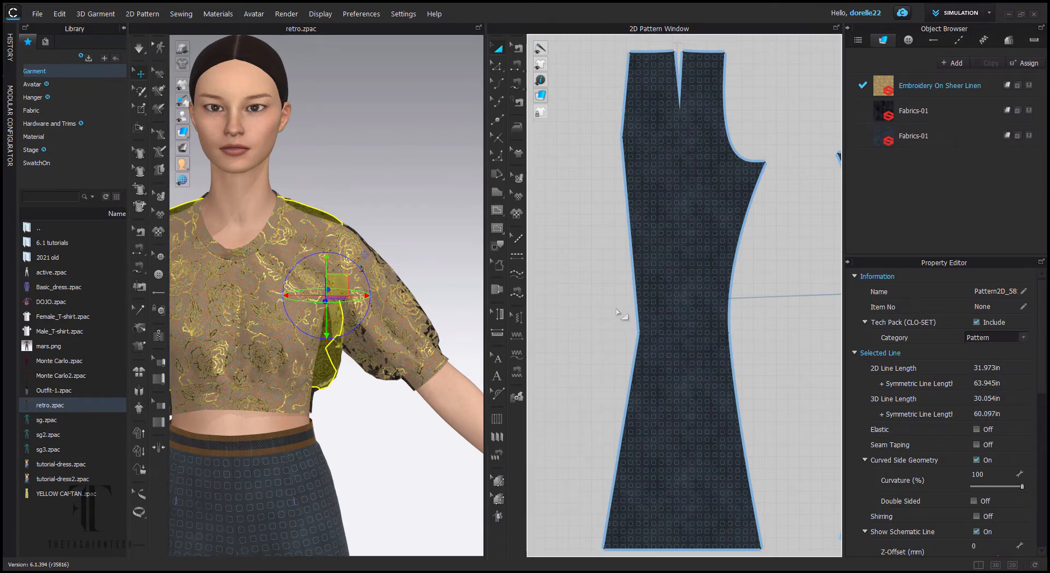
Step: Survey the whole 2D pattern layout and check the commands available for empty space and for a trouser panel
right_click(598, 350)
middle_click_drag(604, 334, 677, 350)
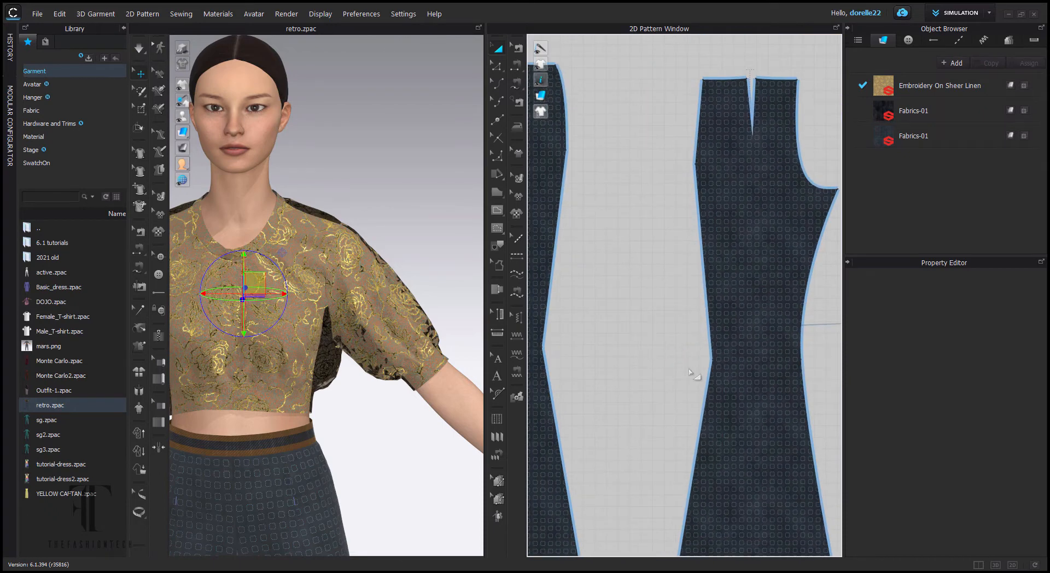
right_click(641, 353)
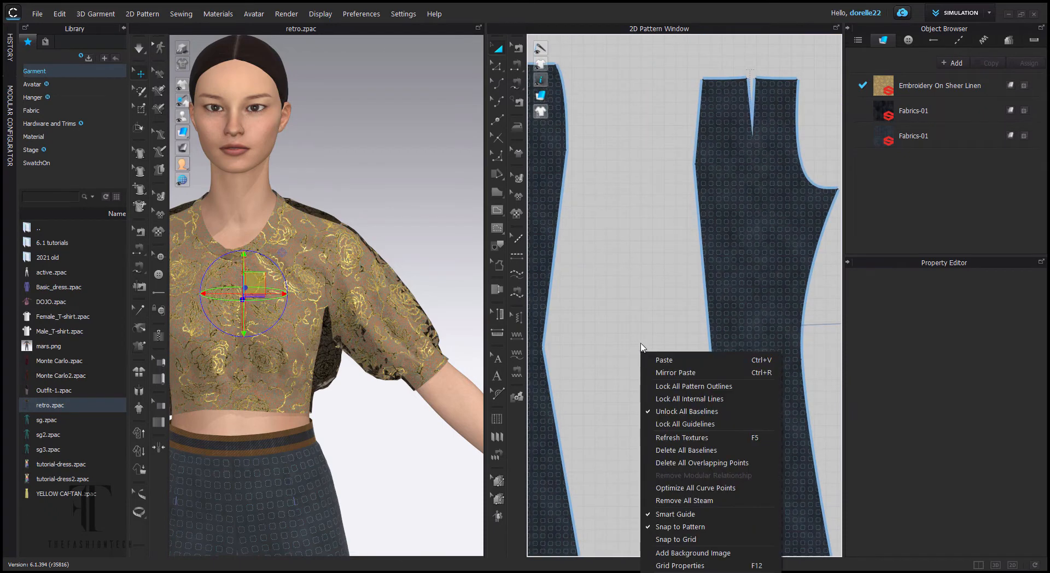
left_click(634, 316)
scroll(640, 293, "up", 5)
scroll(640, 293, "down", 5)
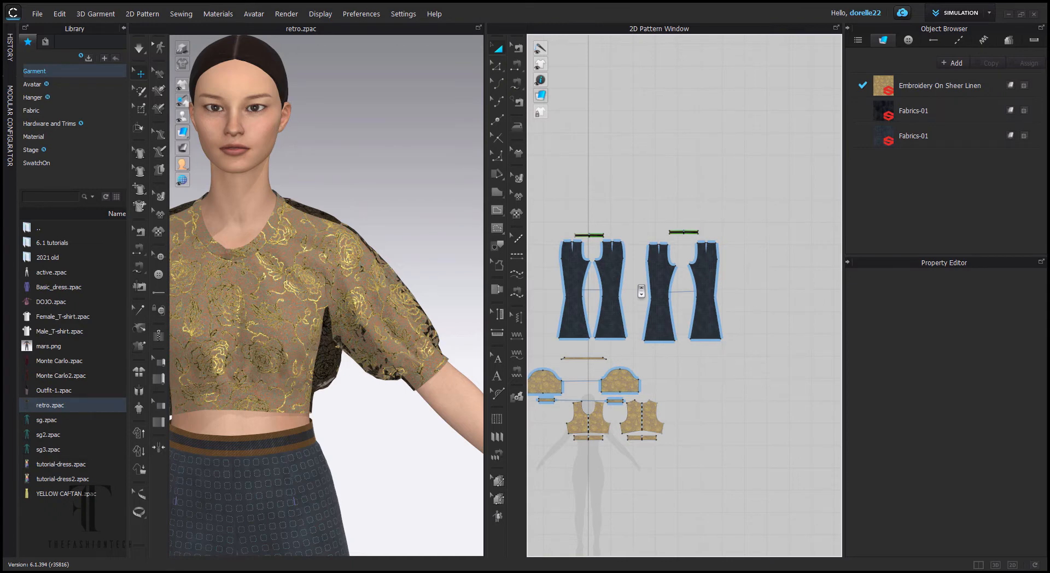
right_click(714, 287)
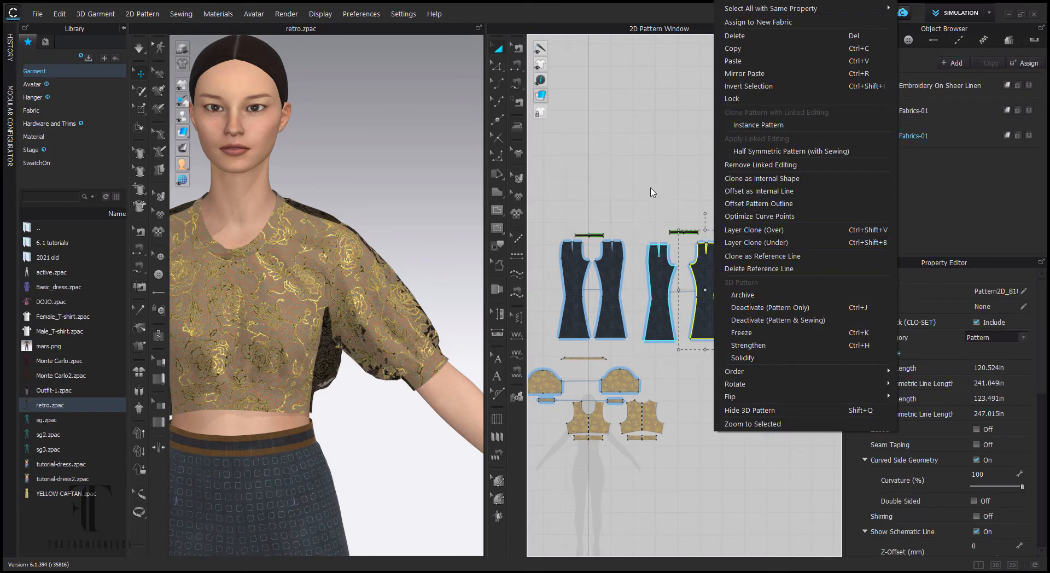
left_click(652, 193)
right_click(712, 205)
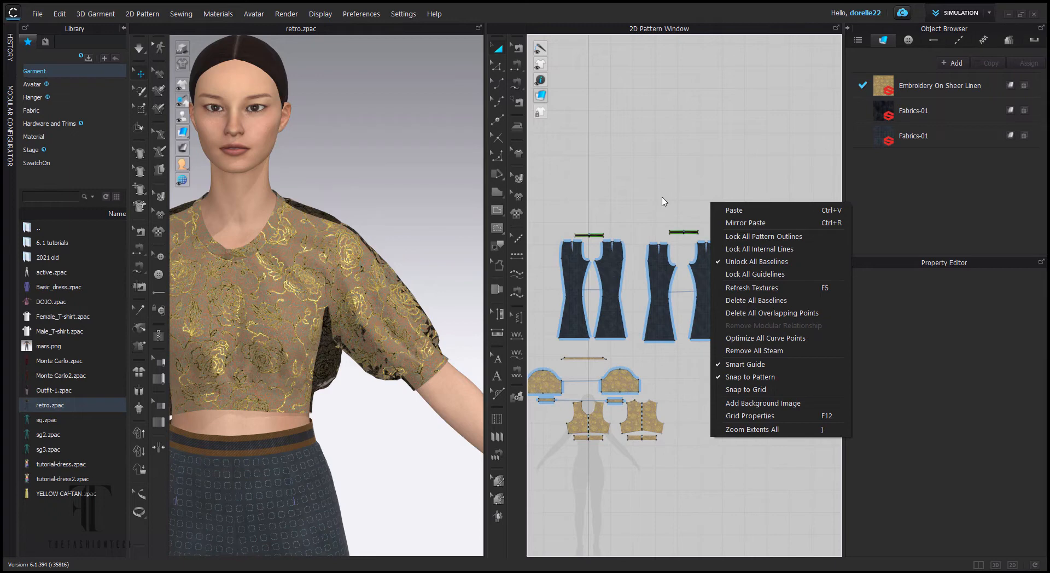
middle_click_drag(662, 198, 713, 176)
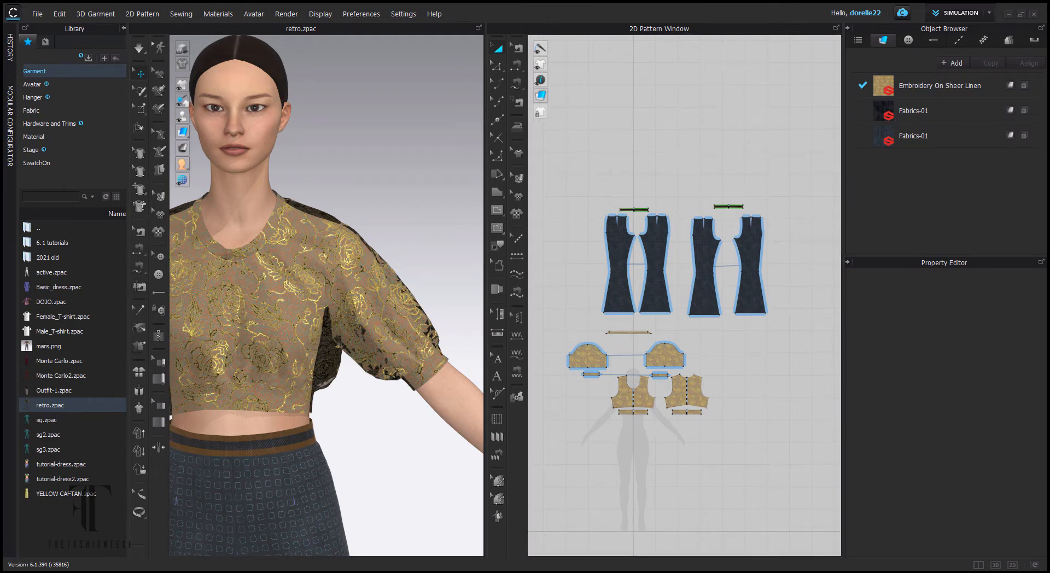
Step: Save the project as "viewer questions" in the blender_render folder
left_click(38, 15)
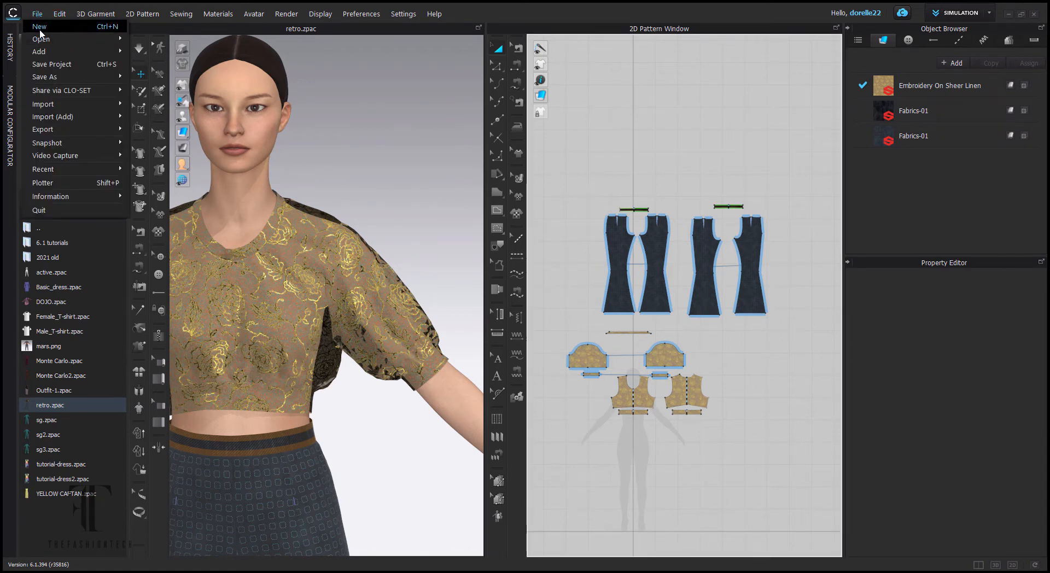
left_click(67, 64)
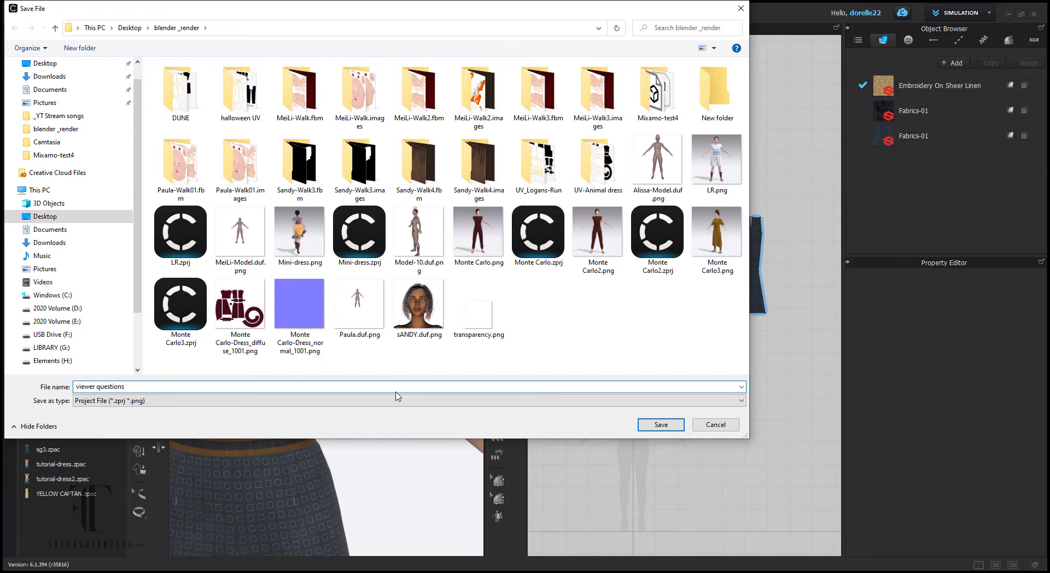
key("Return")
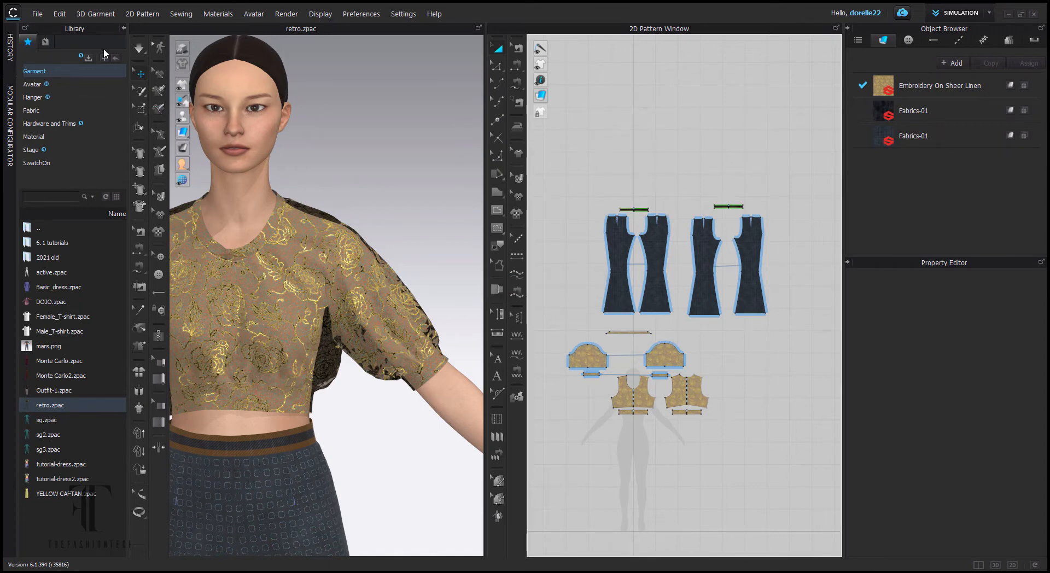
Step: Start a new project and delete all avatars from the scene
left_click(37, 14)
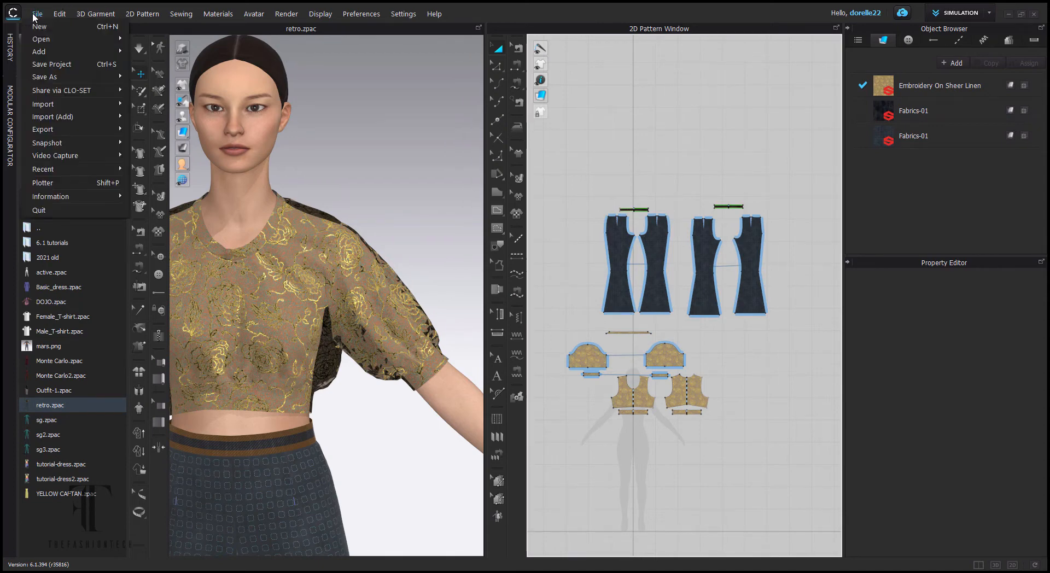
left_click(61, 27)
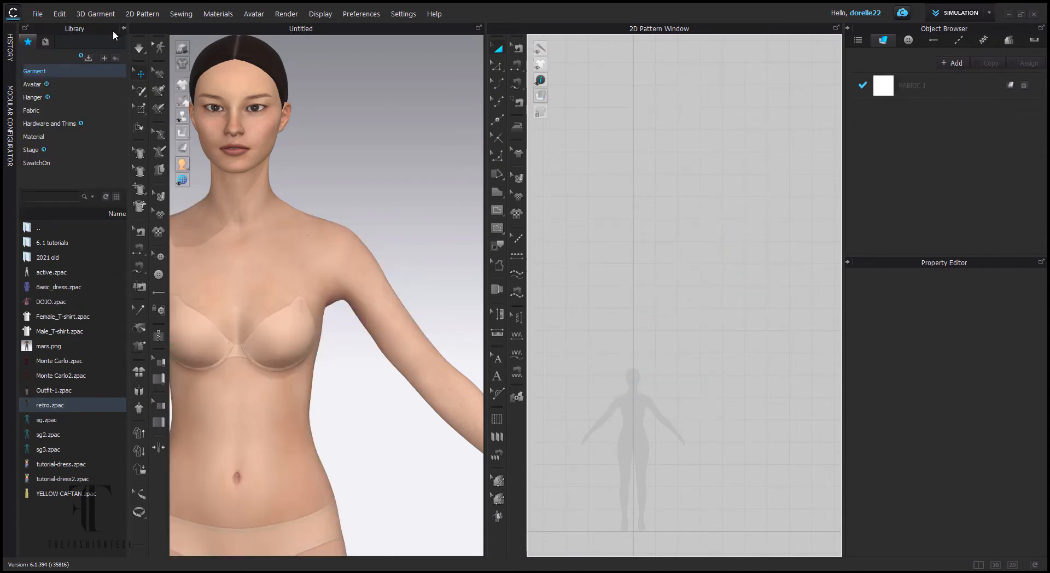
left_click(254, 17)
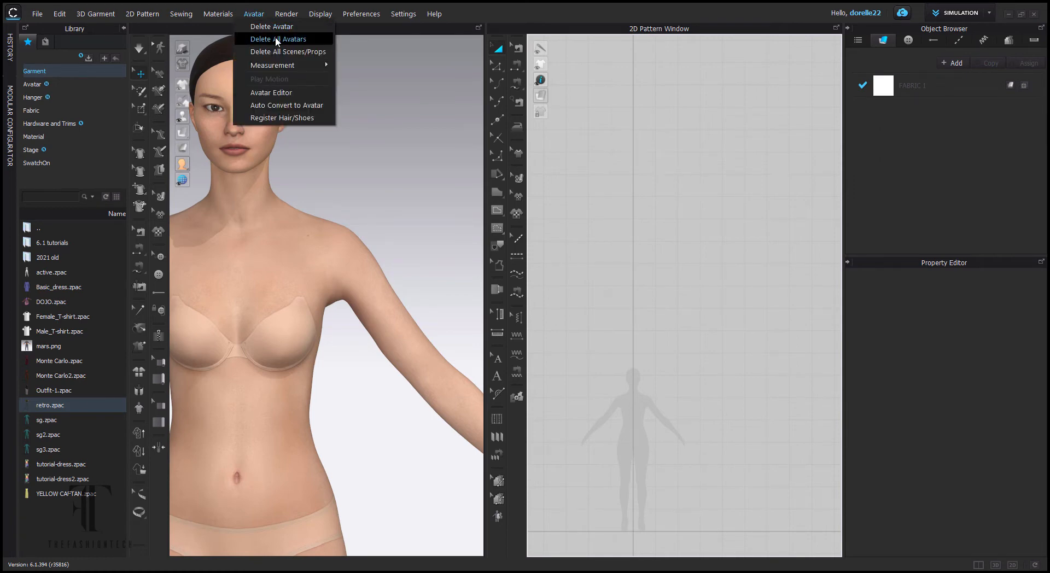
left_click(277, 40)
Step: Import Alissa_A-Pose.obj as an avatar with the scale percentage set to 1
left_click(38, 14)
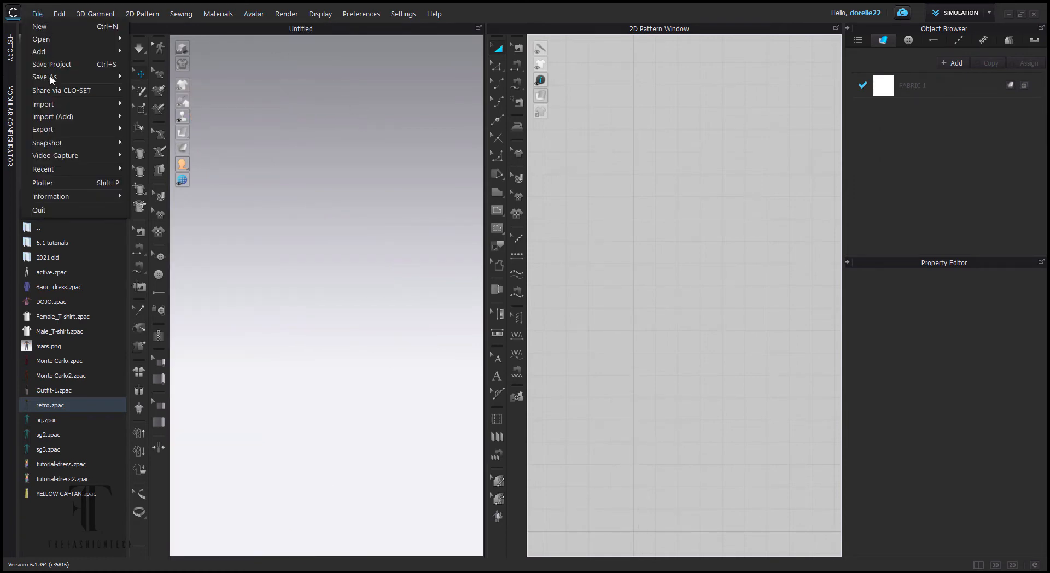
mouse_move(55, 104)
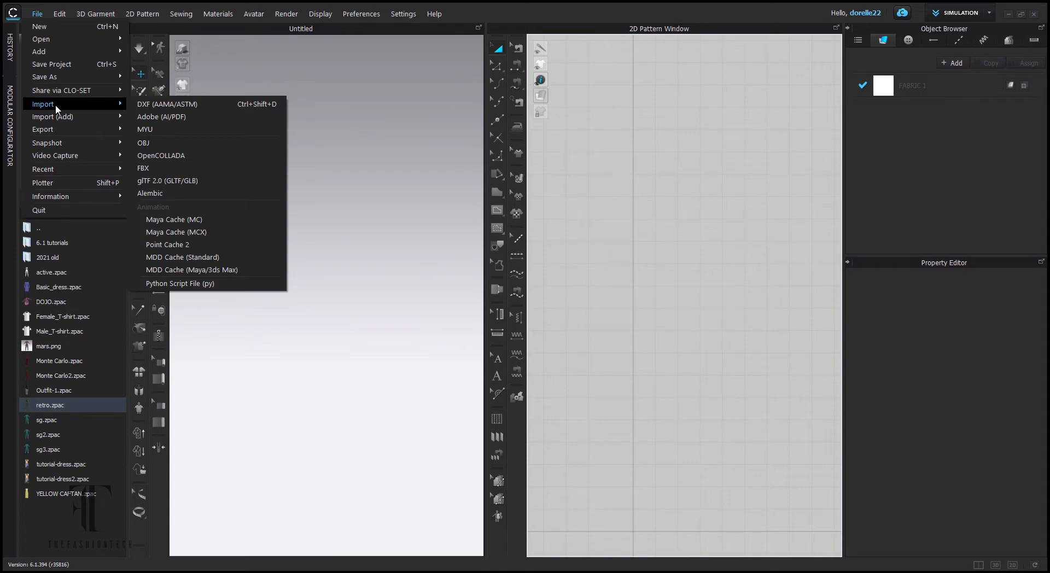
left_click(189, 143)
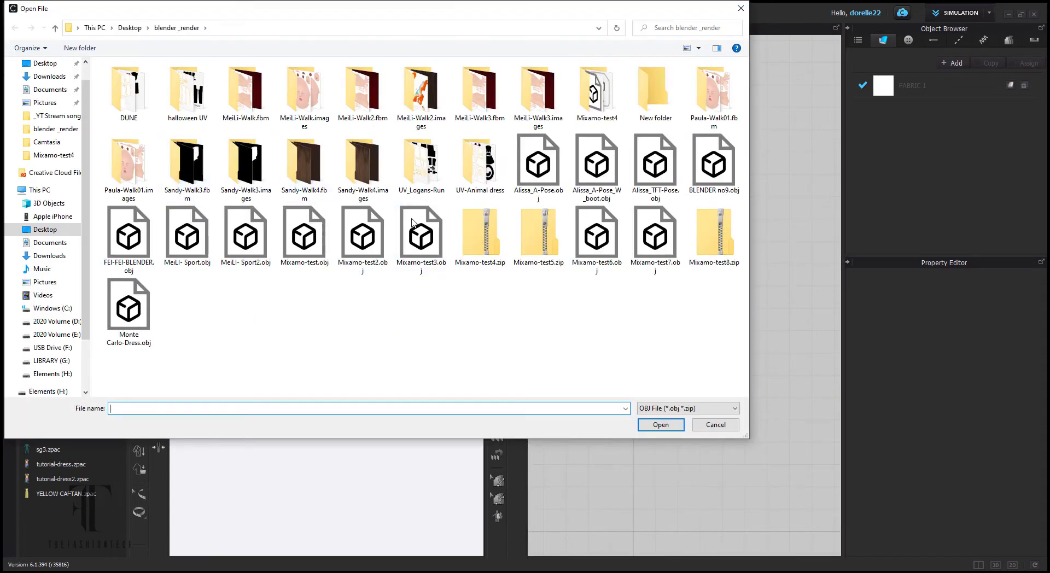
double_click(541, 172)
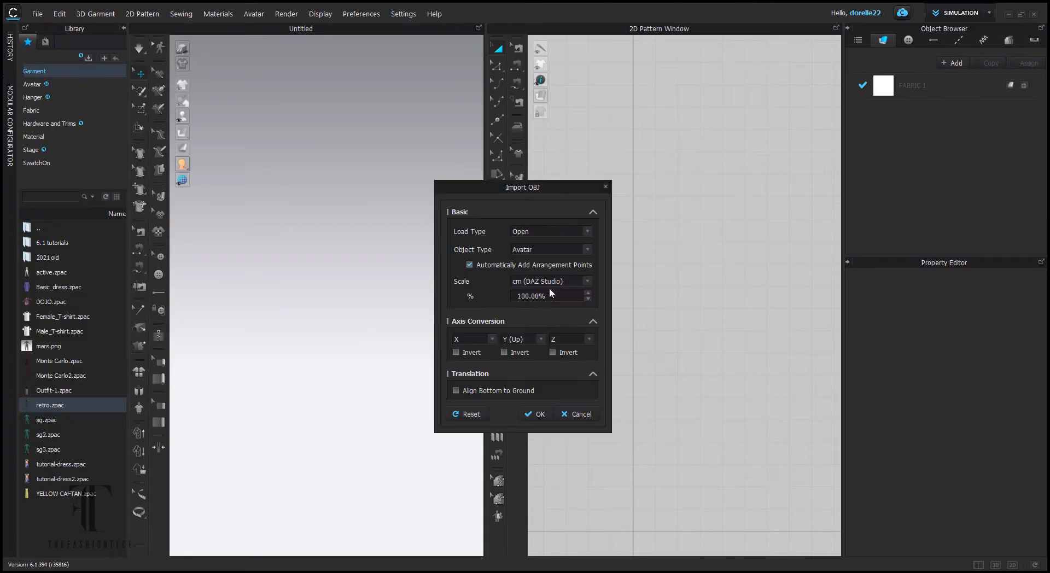
double_click(524, 296)
type("1")
key("Return")
left_click(539, 415)
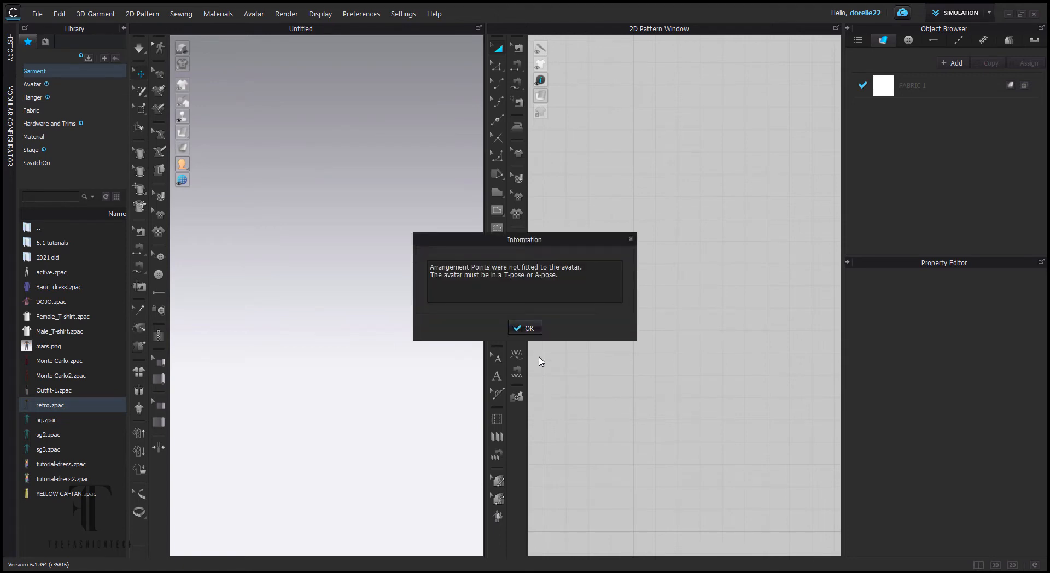
left_click(528, 328)
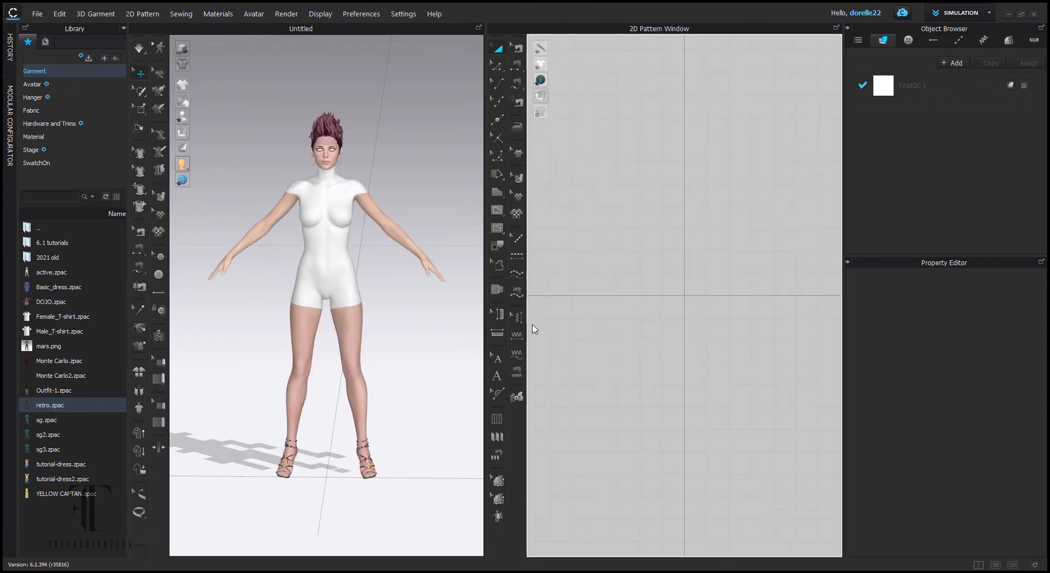
Step: Compare the imported avatar's size with the floor grid, and delete all avatars from the scene
scroll(391, 328, "down", 5)
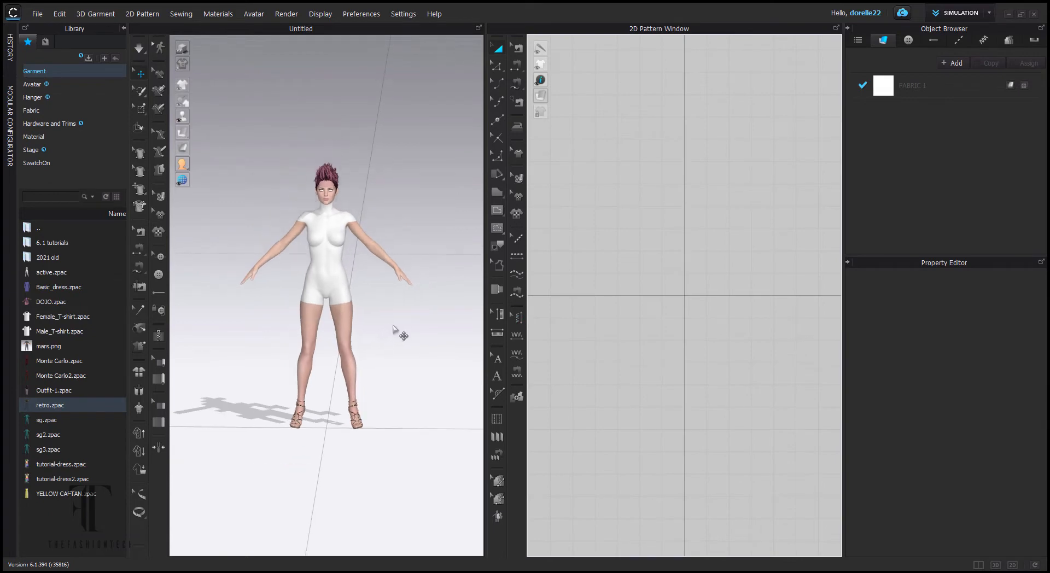
scroll(395, 328, "down", 4)
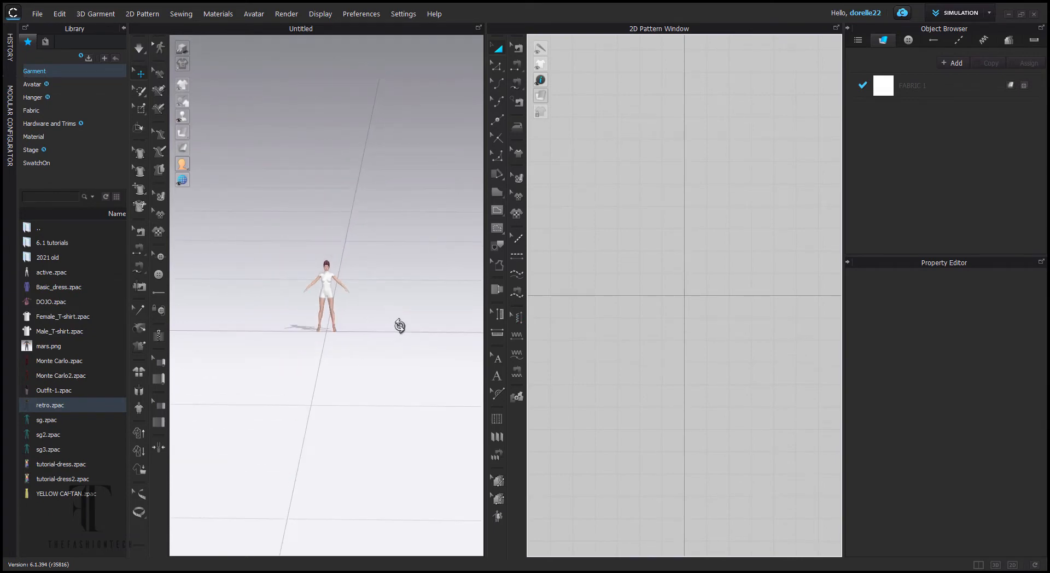
right_click_drag(401, 325, 403, 320)
scroll(403, 316, "up", 4)
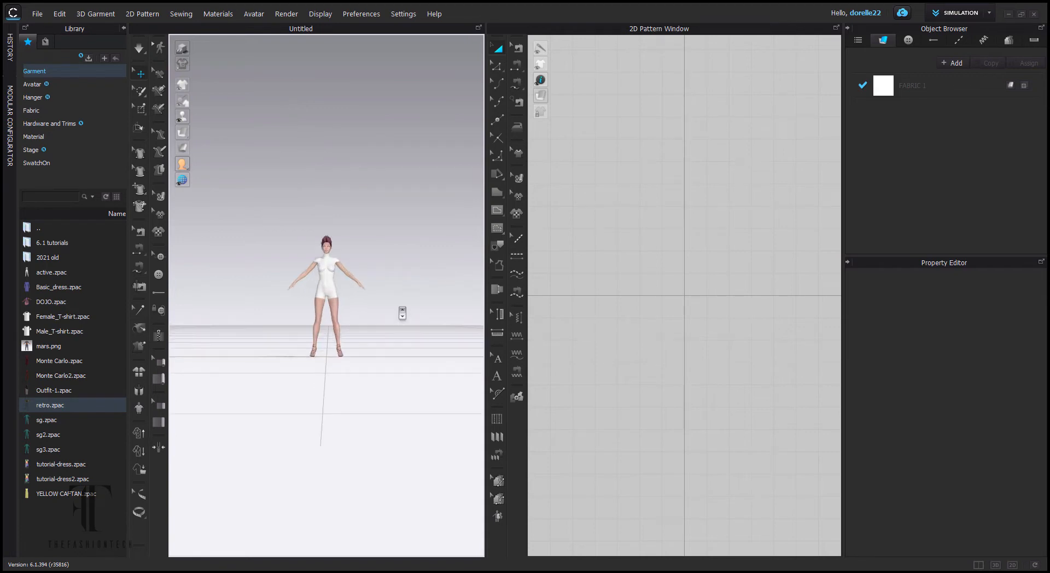
scroll(403, 313, "up", 5)
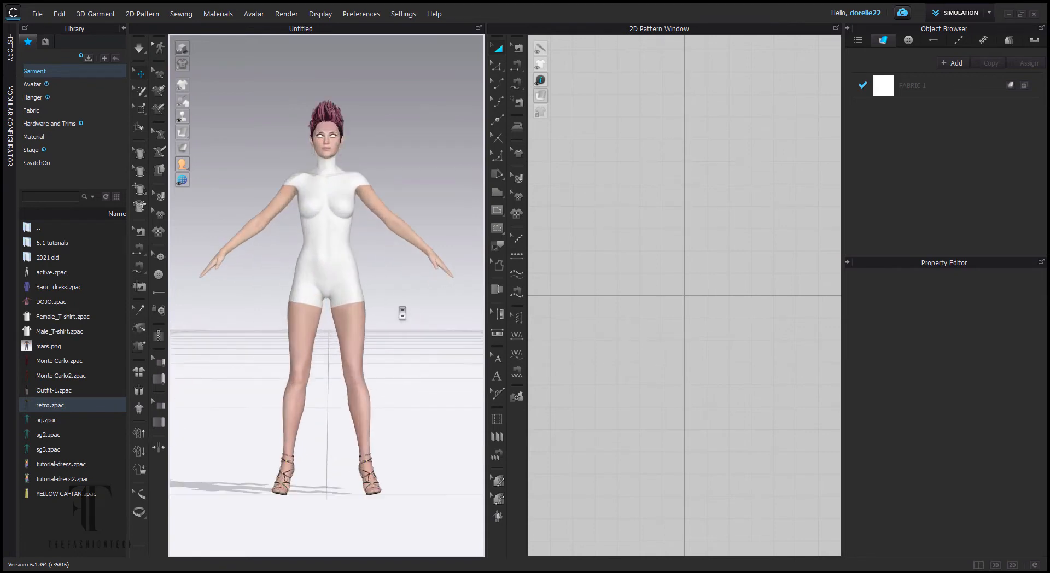
right_click_drag(402, 313, 890, 312)
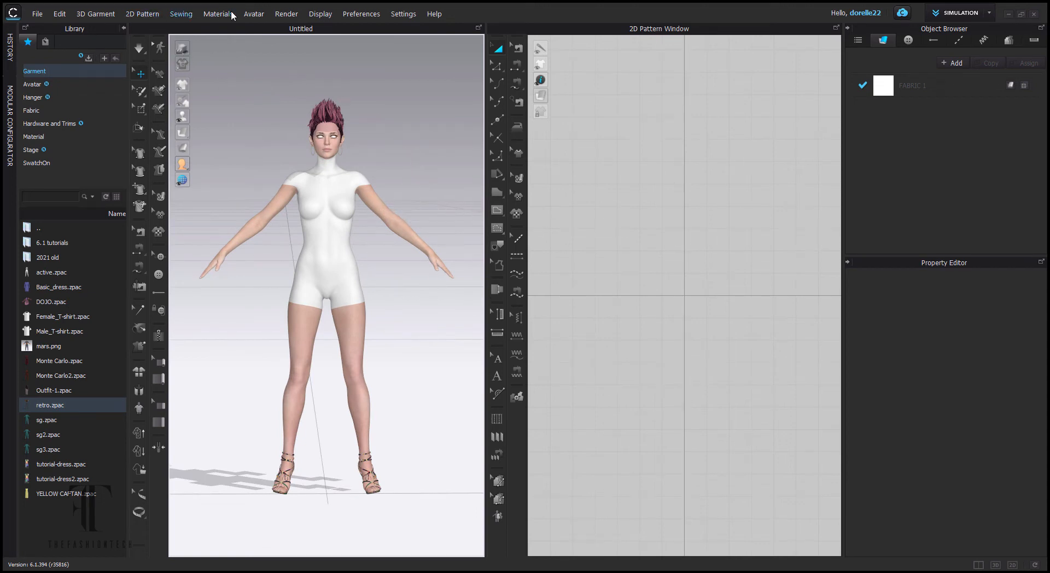
left_click(253, 14)
left_click(286, 37)
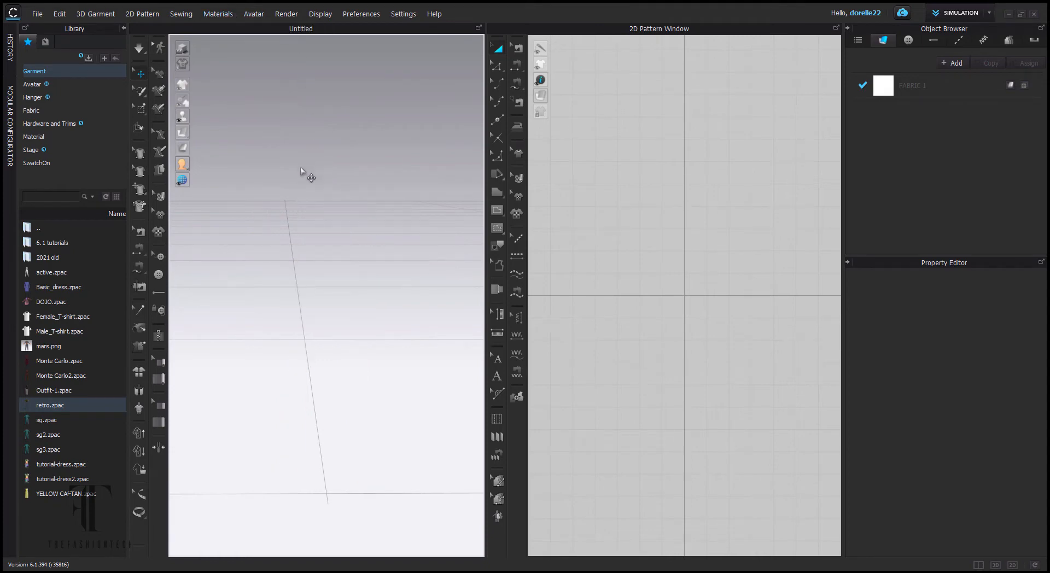
Step: Import Alissa_A-Pose.obj as an avatar in cm (DAZ Studio) units at 100% scale
left_click(36, 15)
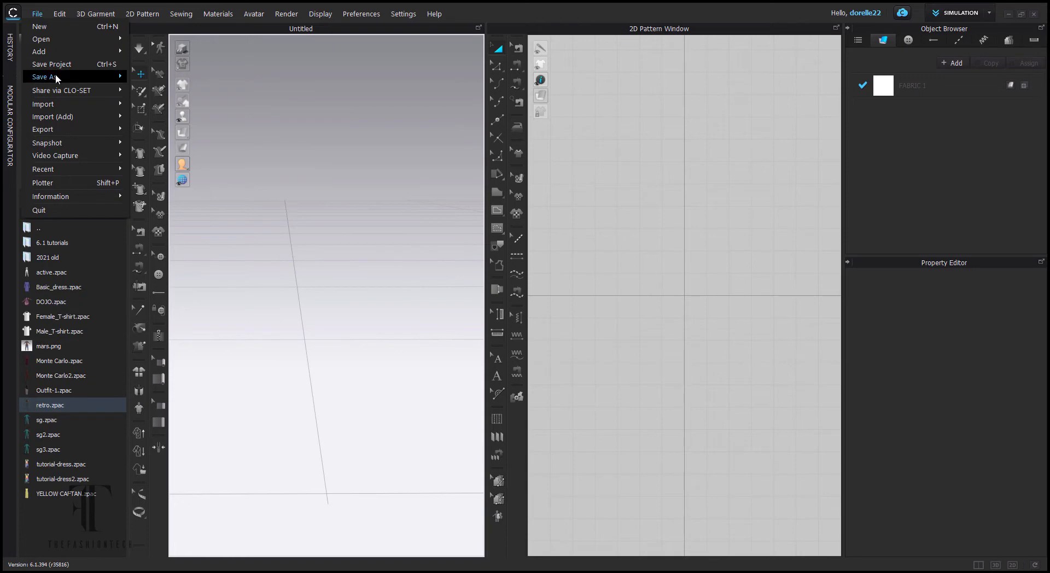
mouse_move(55, 75)
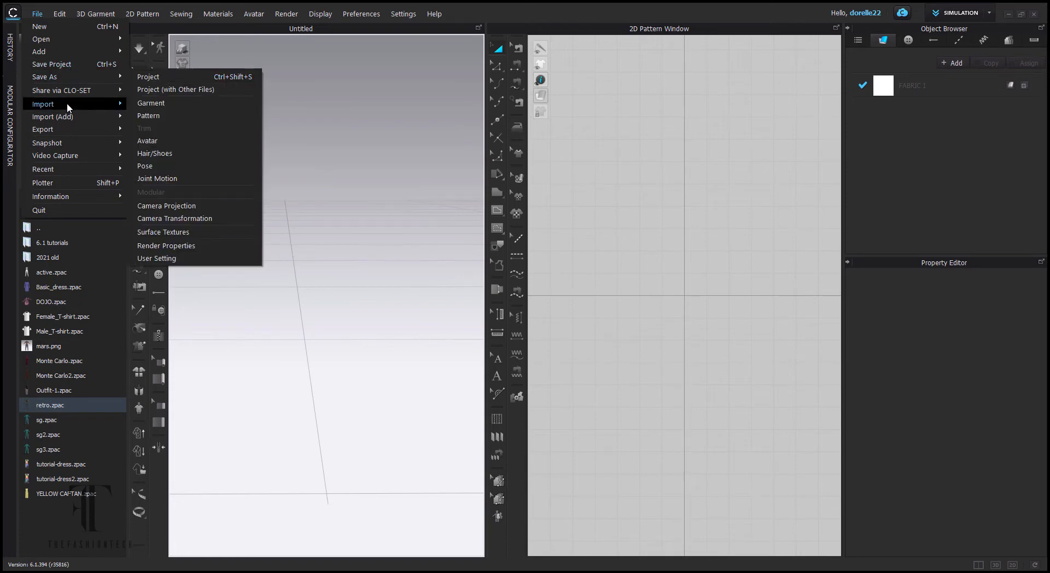
mouse_move(71, 103)
left_click(165, 143)
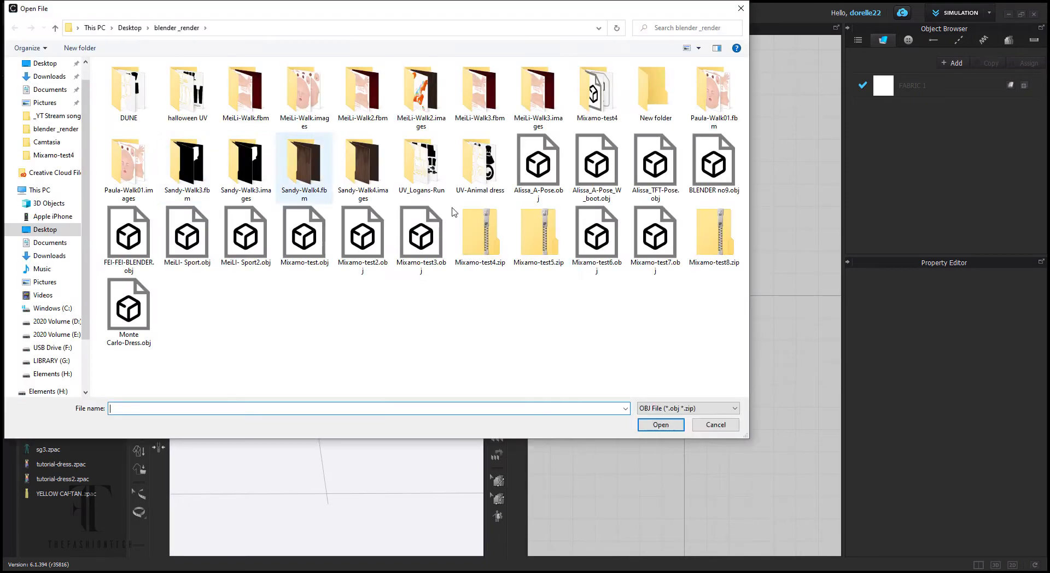
double_click(539, 167)
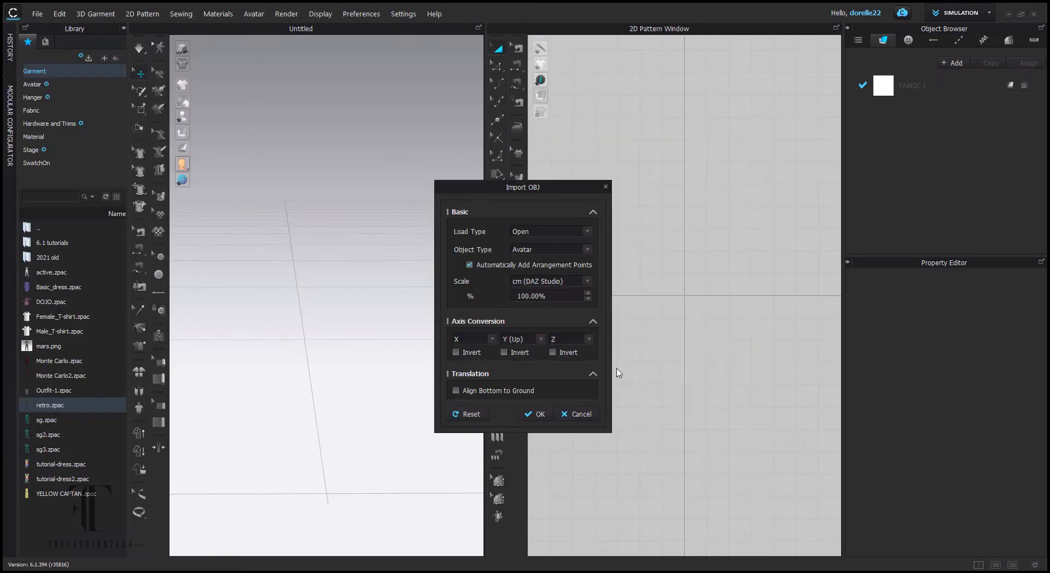
left_click(540, 415)
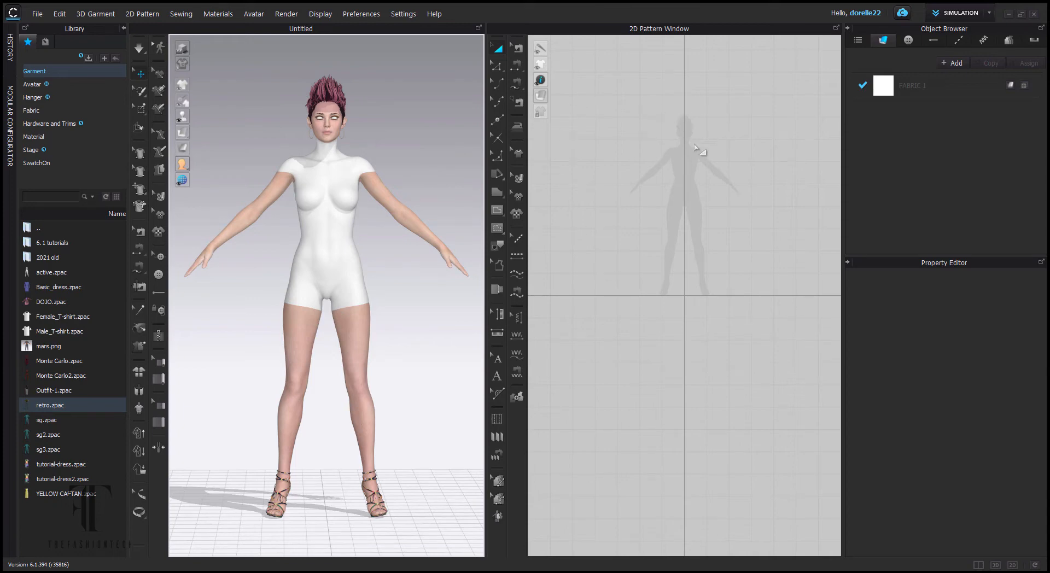
scroll(414, 462, "down", 5)
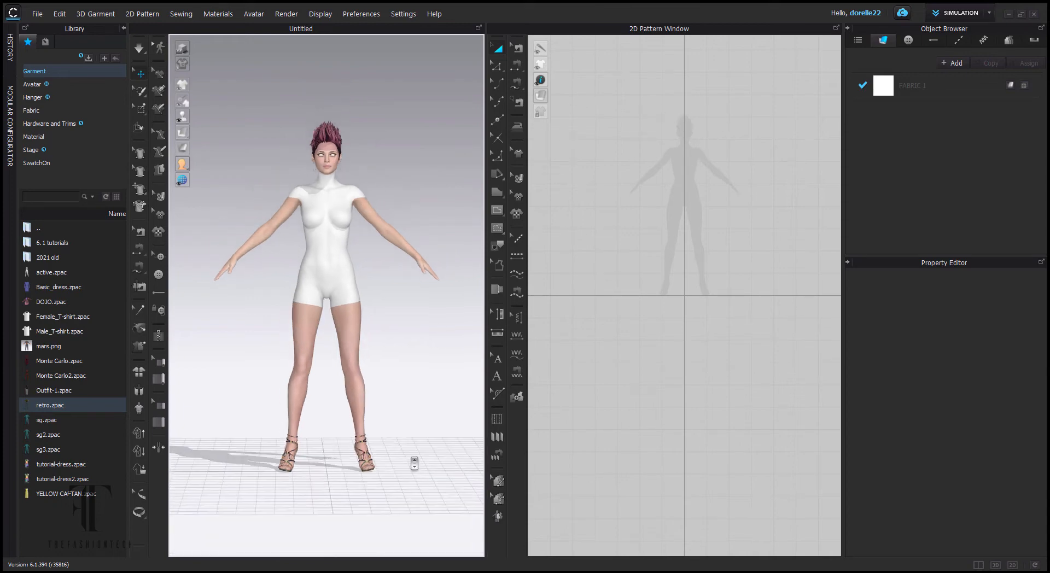
mouse_move(415, 449)
right_mouse_down()
mouse_move(169, 449)
mouse_move(403, 449)
mouse_move(415, 468)
mouse_move(402, 511)
mouse_move(420, 480)
mouse_move(410, 452)
right_mouse_up()
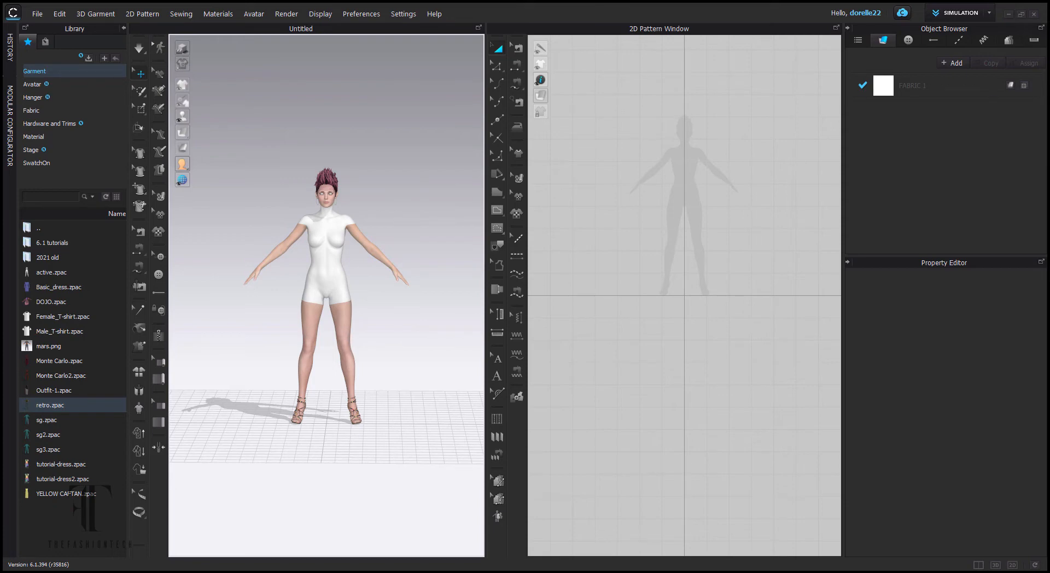
Step: Start a new project and load the FV2_Feifei.avt avatar from the Female_V2 library folder
key("ctrl+n")
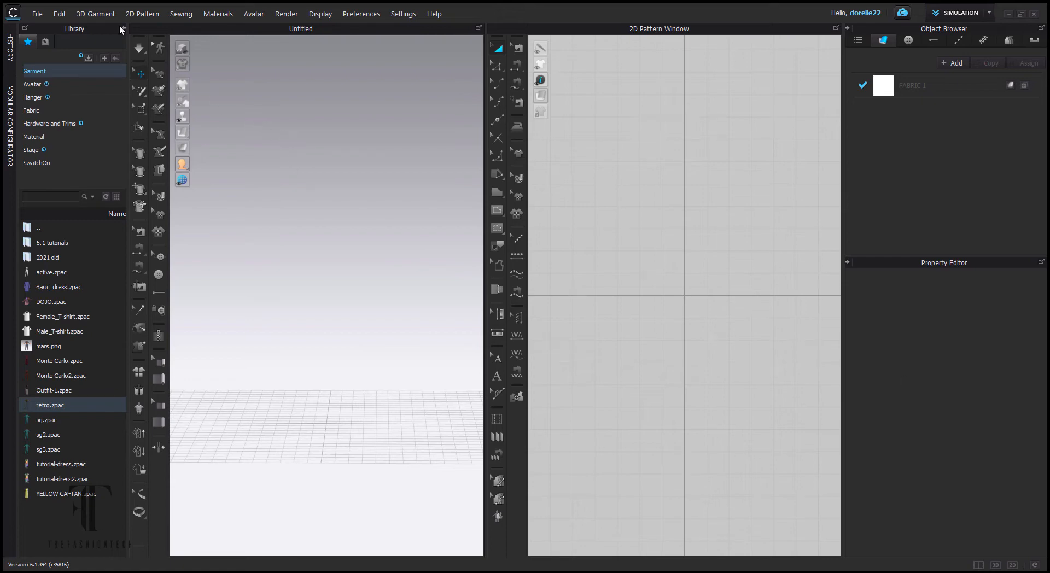
left_click(37, 17)
left_click(276, 139)
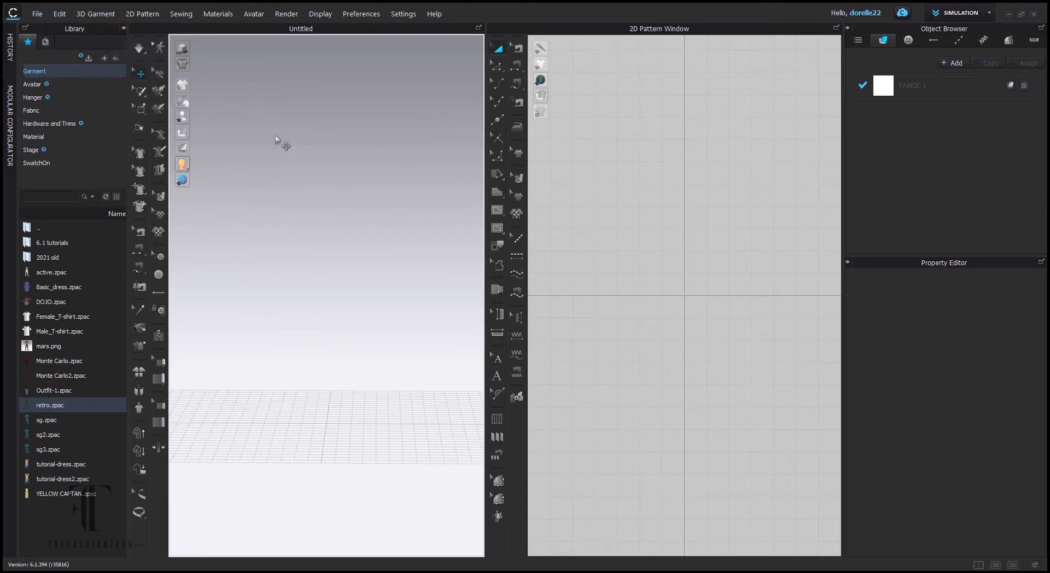
left_click(31, 84)
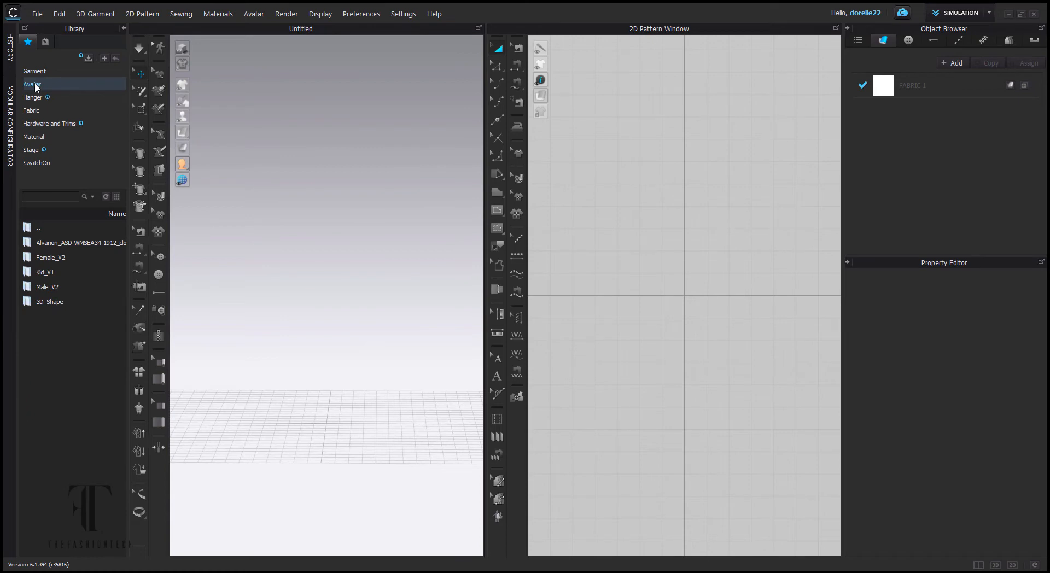
double_click(51, 258)
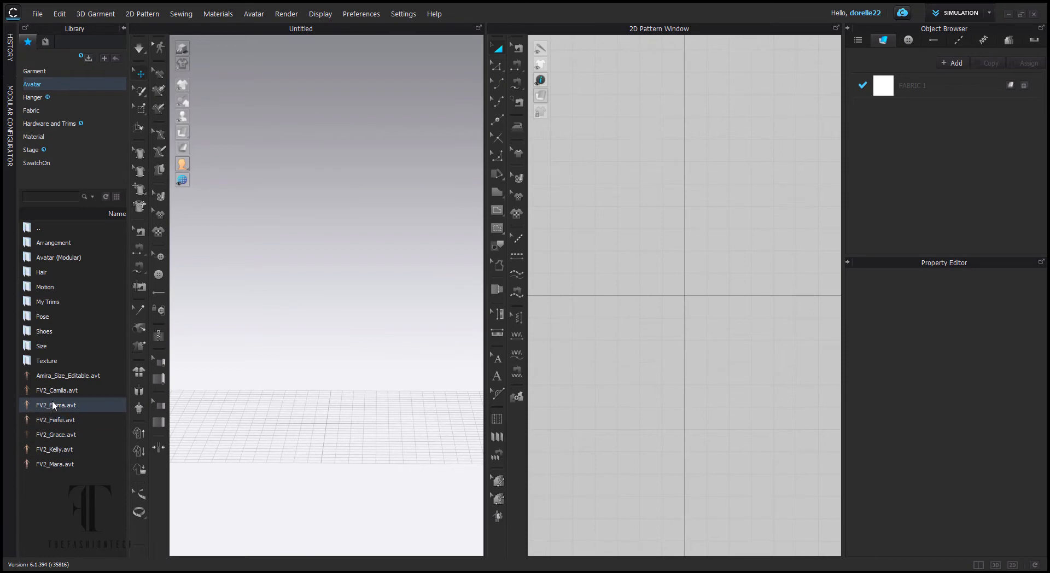
mouse_move(55, 395)
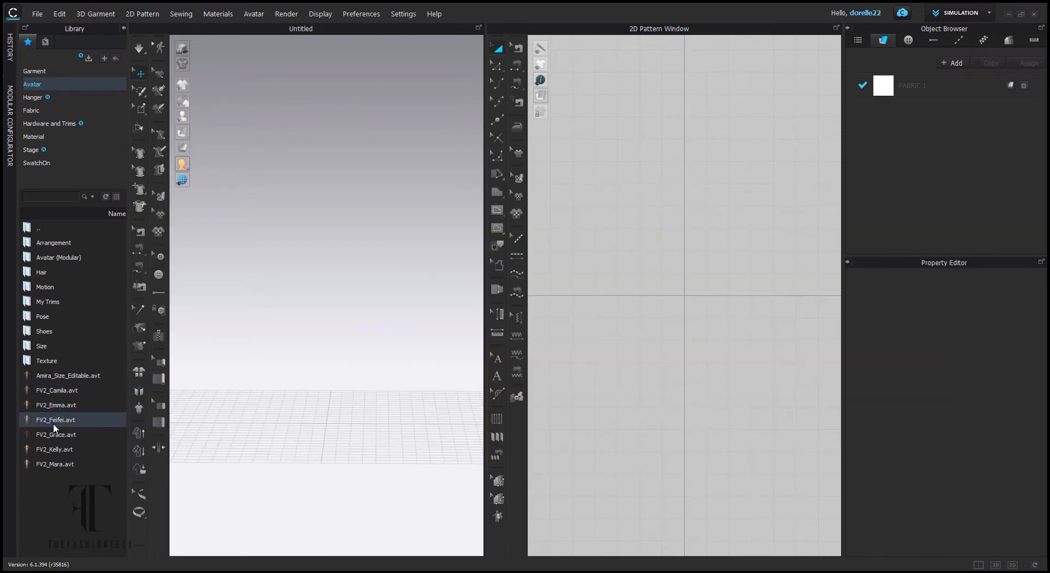
double_click(54, 421)
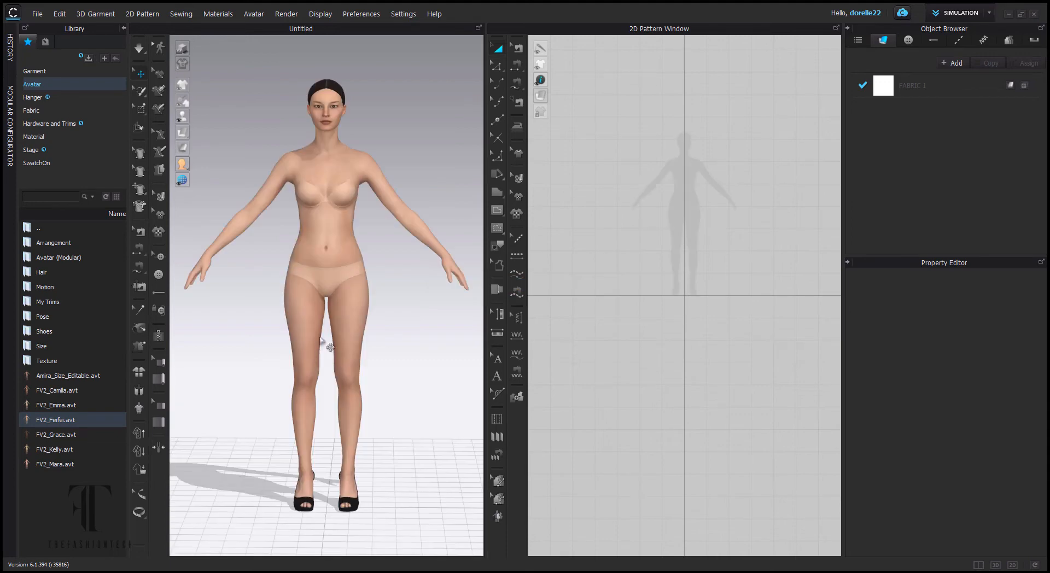
Step: Load the Monte Carlo.zpac dress from the garment library onto the avatar
left_click(47, 73)
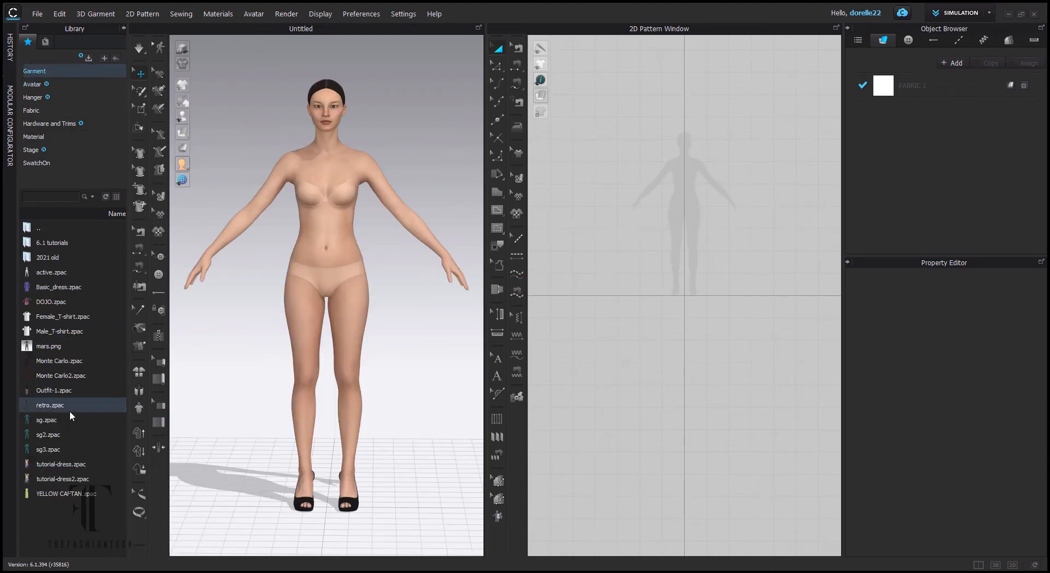
double_click(61, 364)
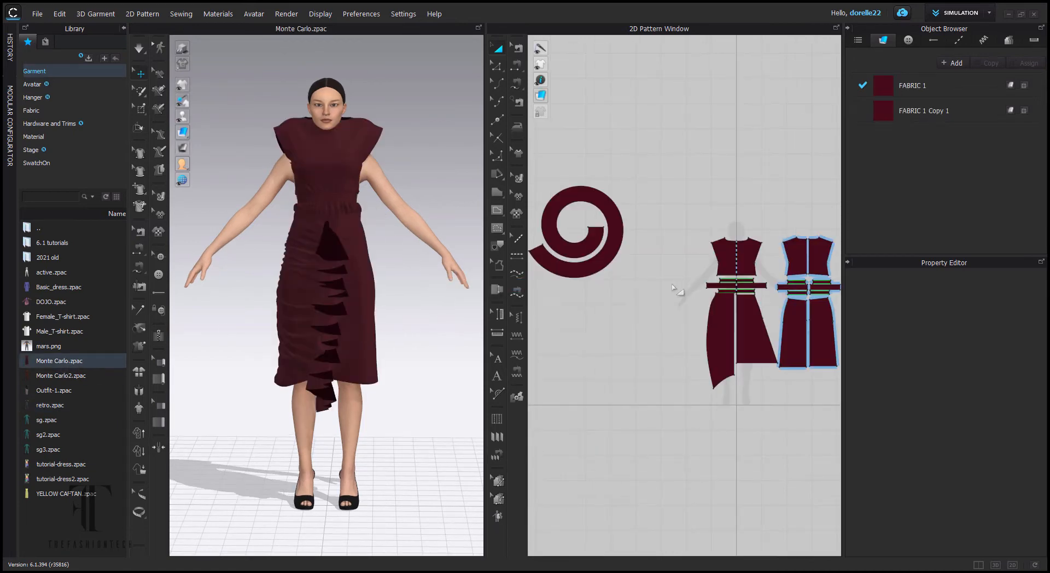
scroll(672, 293, "up", 3)
scroll(672, 294, "down", 3)
scroll(675, 294, "down", 5)
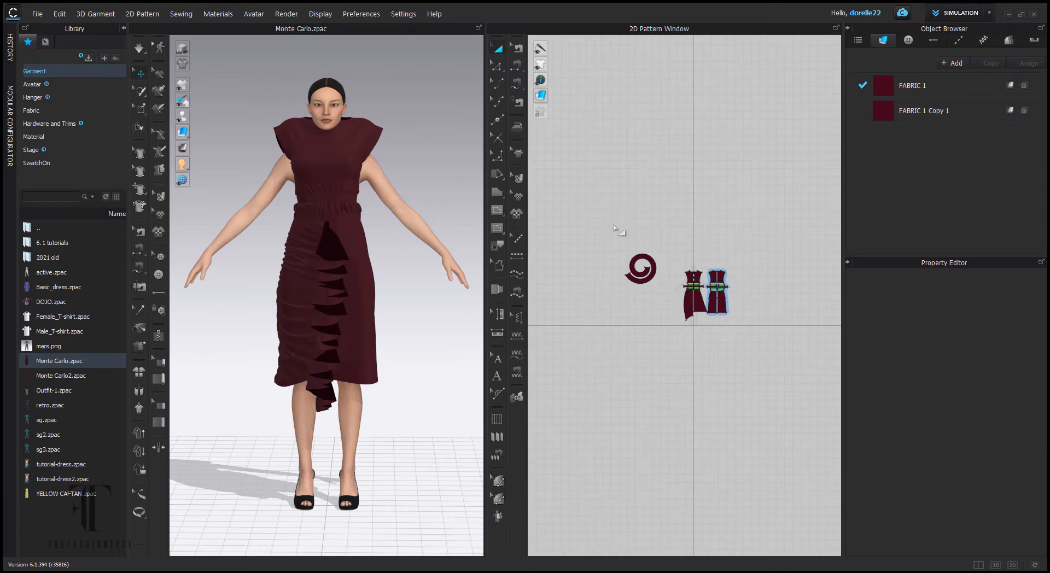
Step: Select all pattern pieces of the dress and reposition the garment lower on the avatar's body
left_click_drag(616, 230, 795, 388)
key("space")
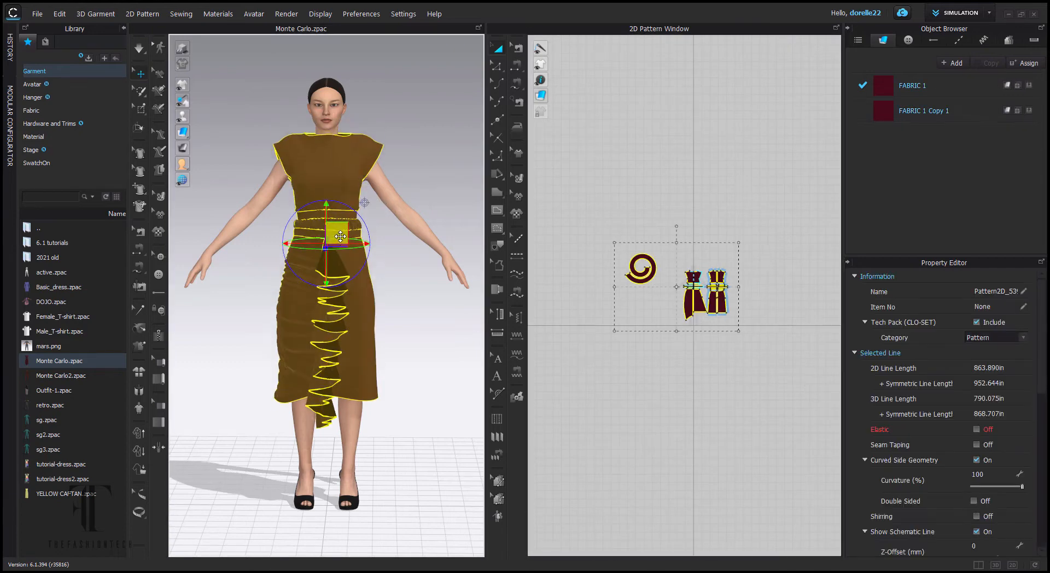
right_click_drag(412, 204, 306, 206)
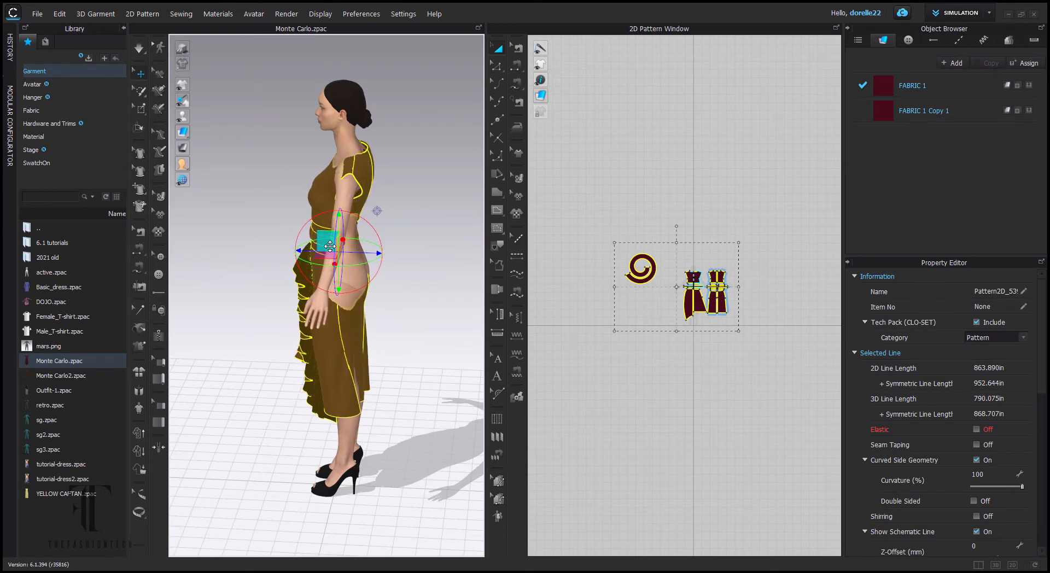
right_click_drag(399, 263, 553, 267)
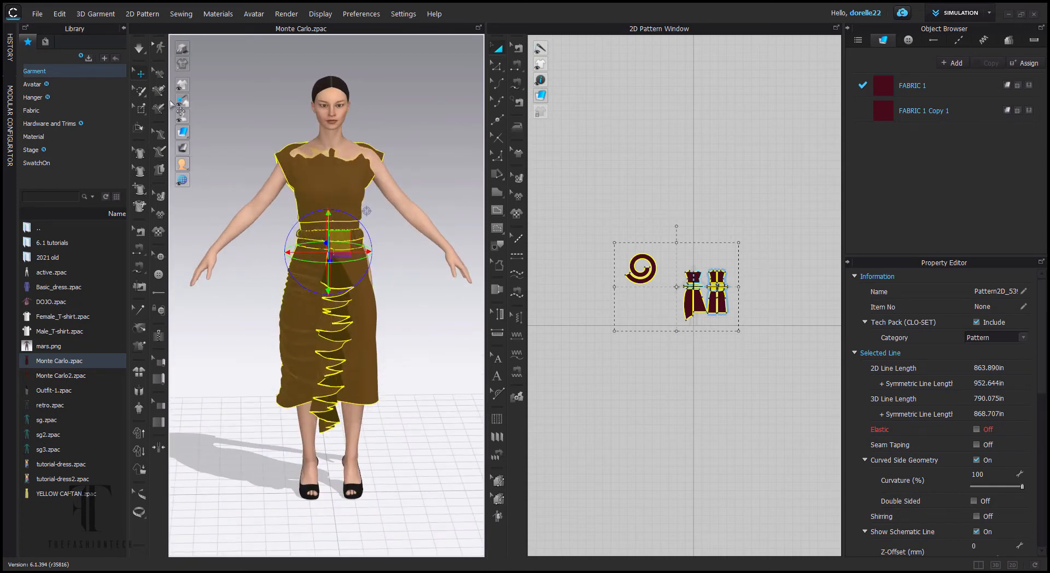
Step: Simulate the dress so it drapes over the avatar, and clear the pattern selection
left_click(137, 51)
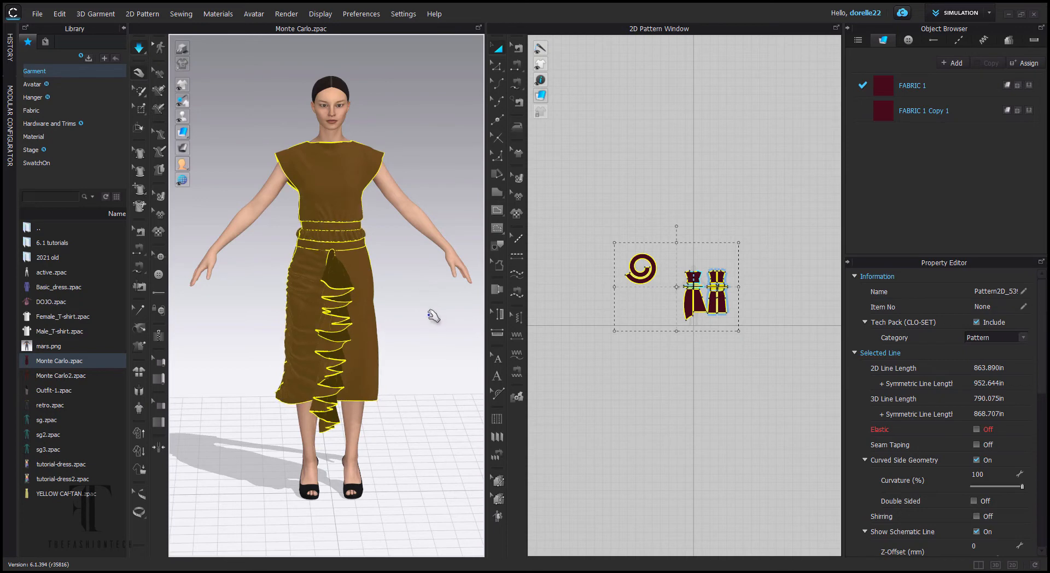
mouse_move(410, 323)
right_mouse_down()
mouse_move(263, 315)
mouse_move(410, 311)
right_mouse_up()
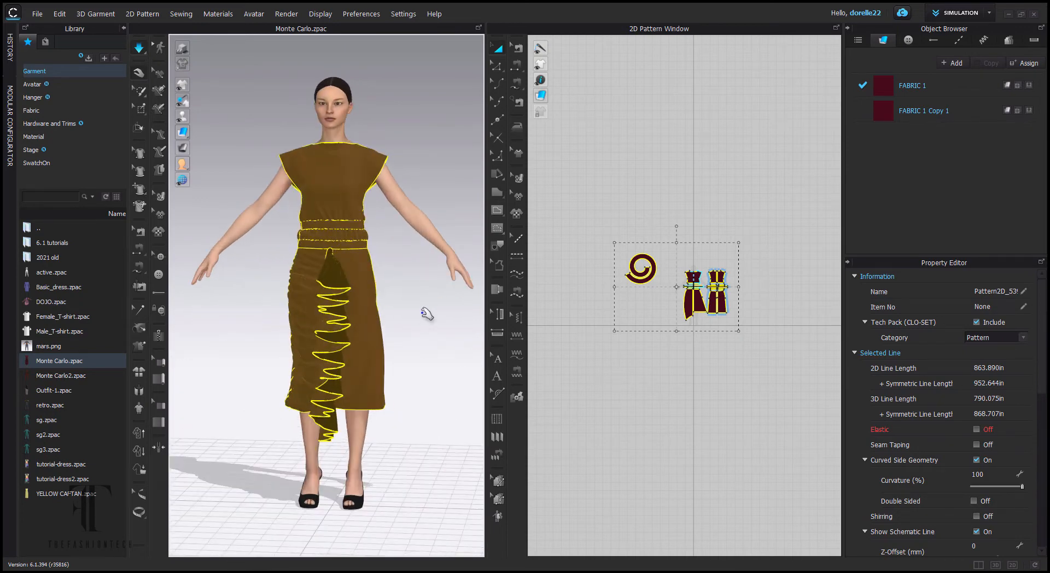
left_click(426, 308)
scroll(383, 241, "down", 1)
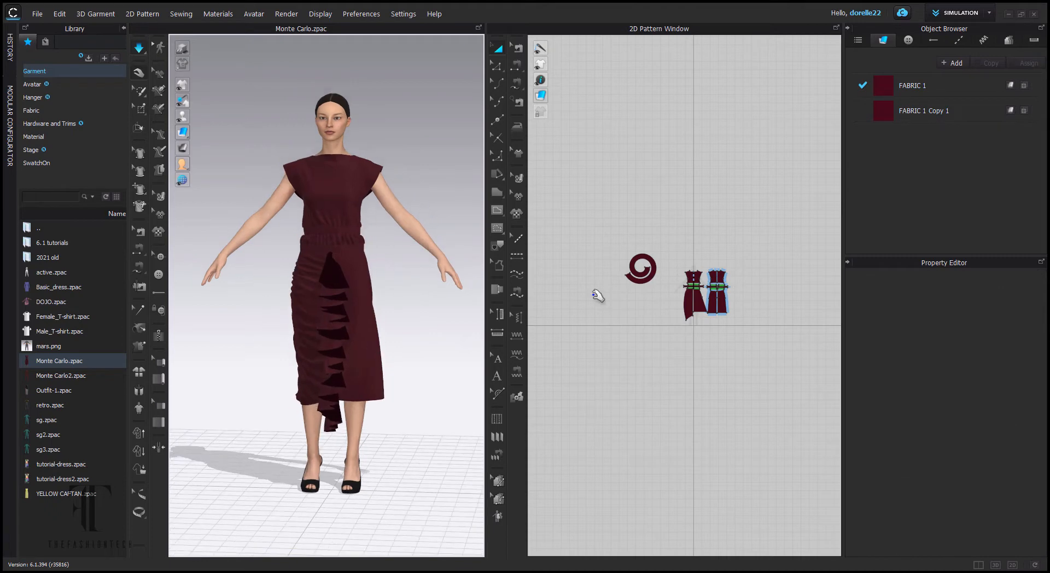
scroll(629, 304, "down", 3)
scroll(720, 307, "down", 5)
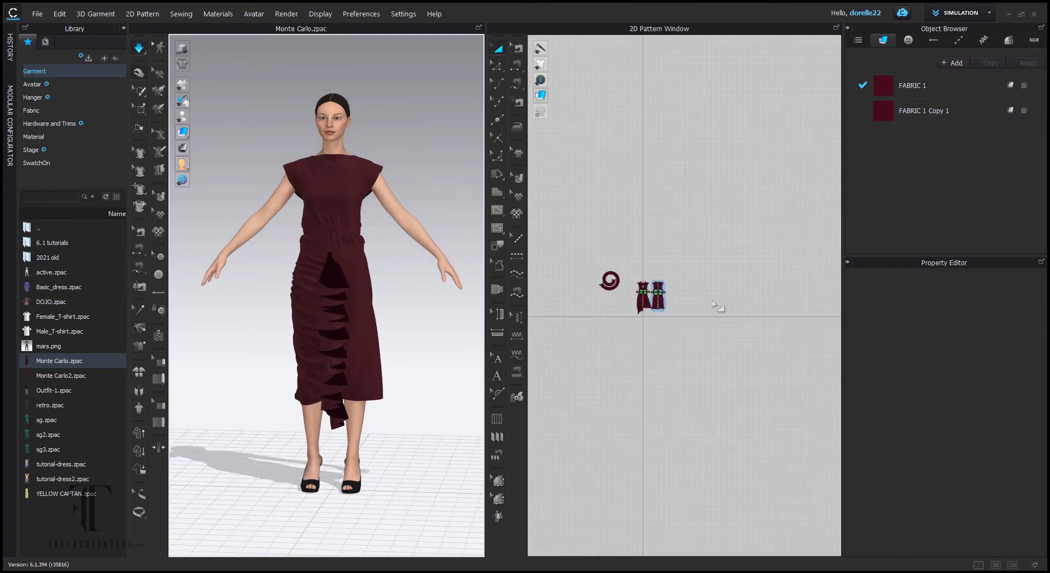
Step: Bring all the dress pattern pieces and the avatar silhouette into full view in the 2D pattern window
scroll(714, 306, "down", 3)
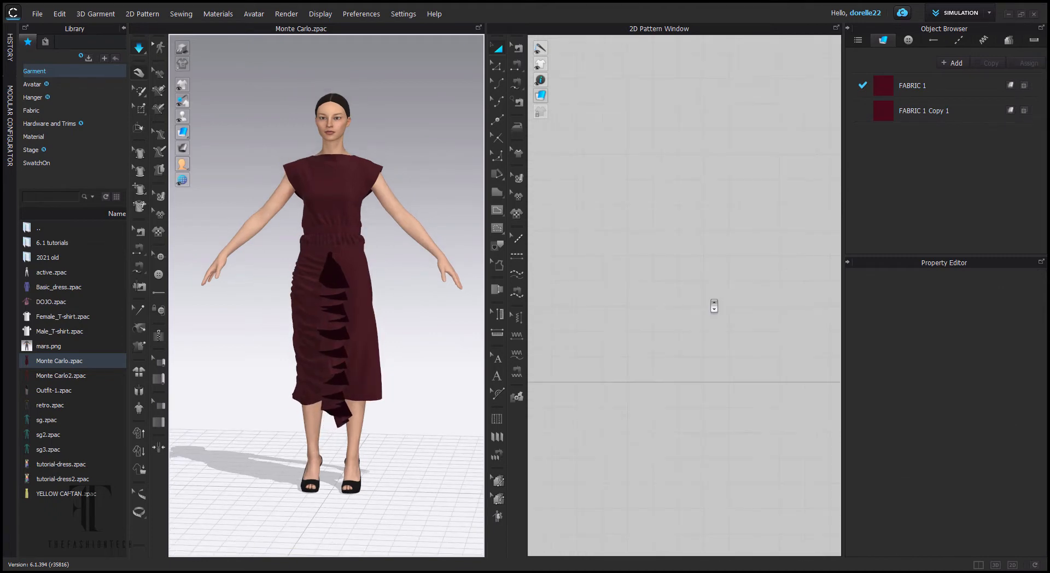
middle_click_drag(713, 306, 964, 303)
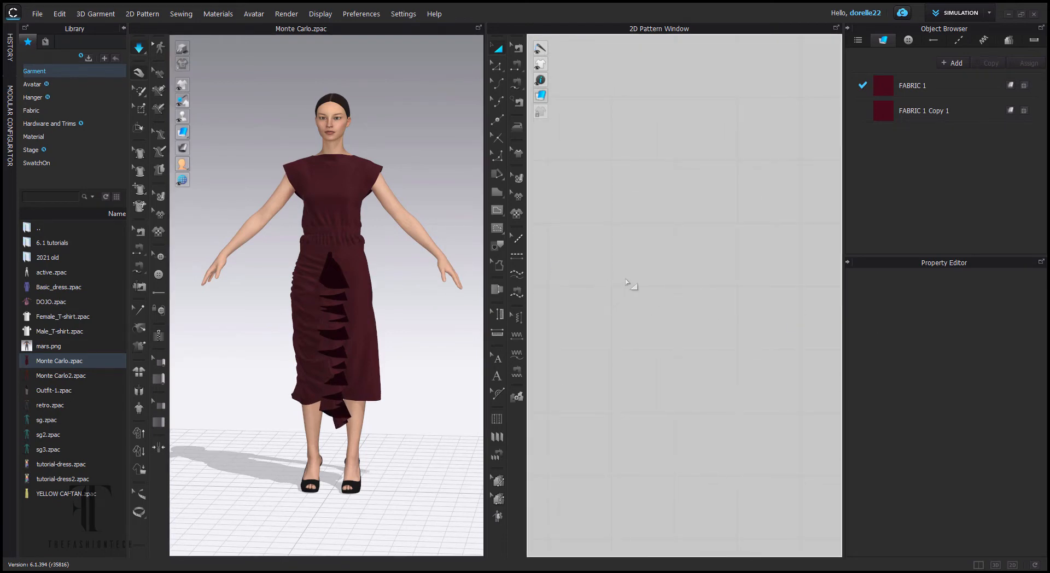
middle_click_drag(635, 295, 637, 285)
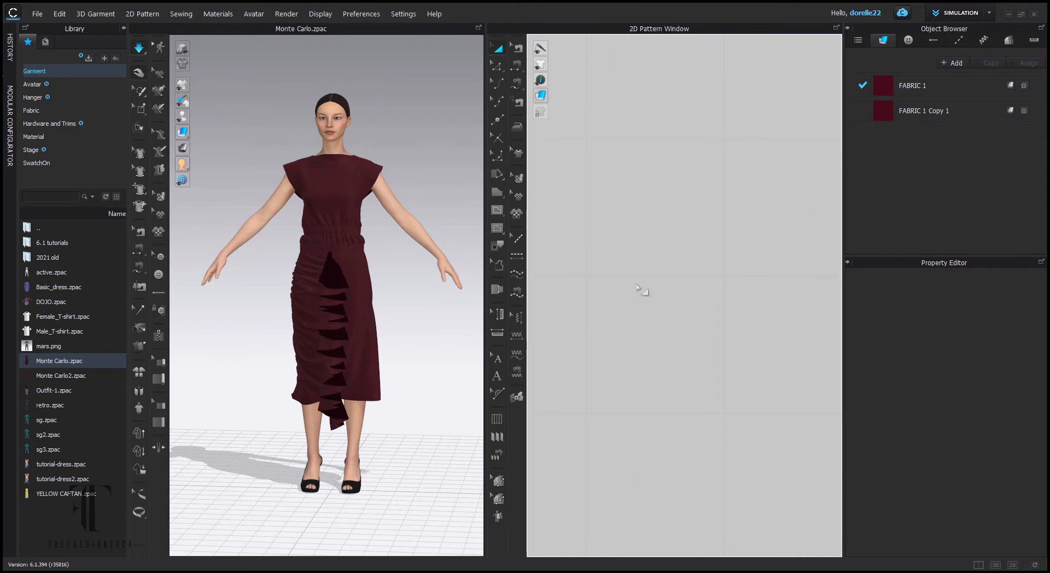
scroll(636, 286, "up", 2)
key("f")
scroll(630, 327, "up", 3)
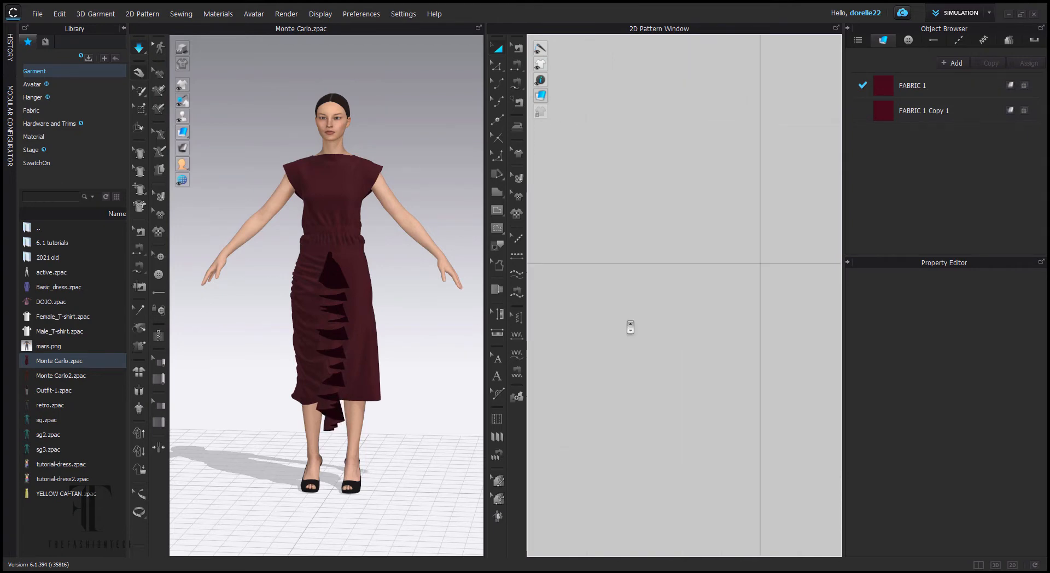
scroll(631, 328, "down", 5)
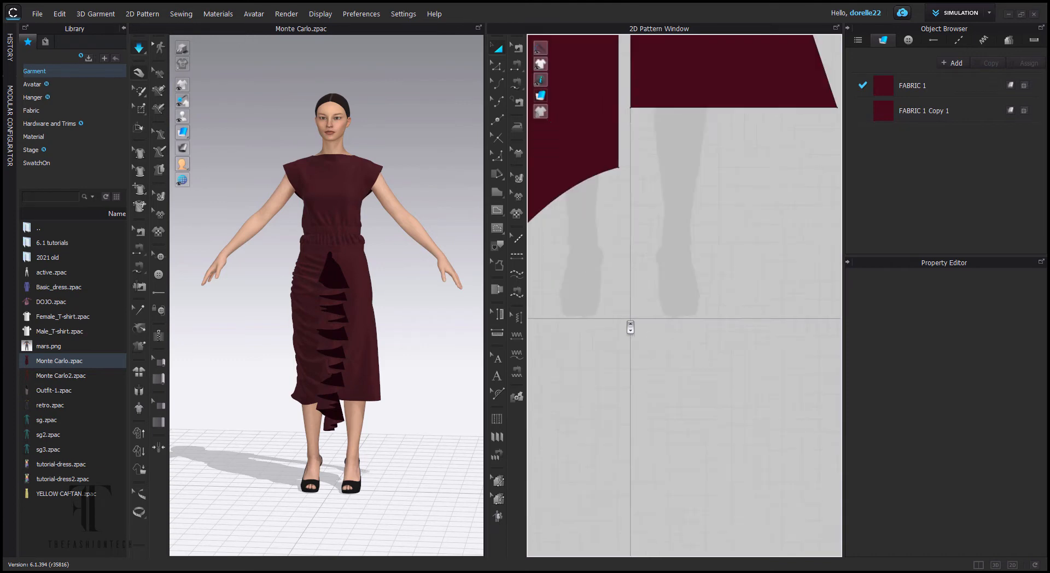
scroll(631, 327, "down", 5)
middle_click_drag(632, 328, 650, 489)
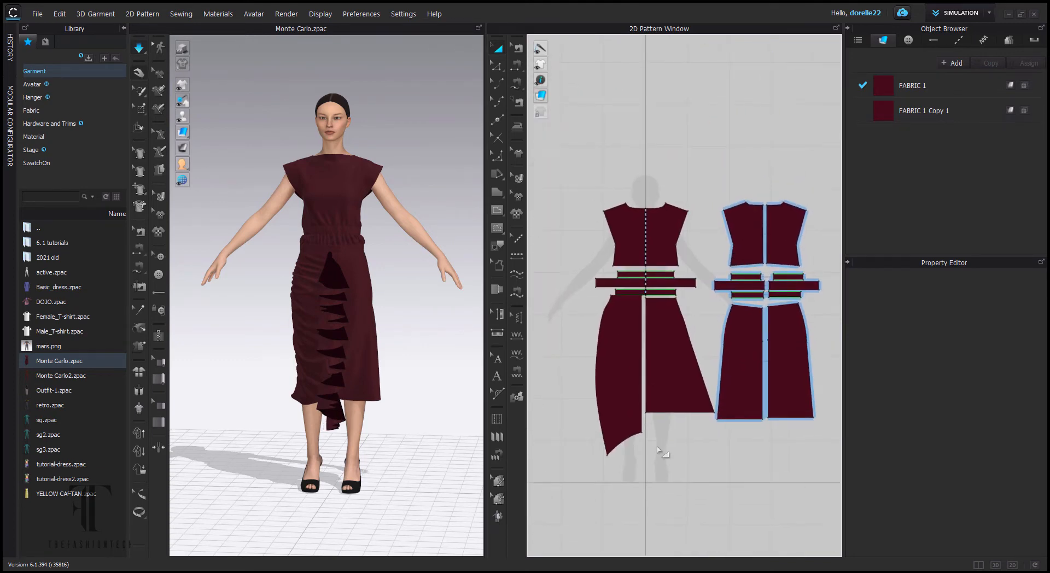
Step: Change the front color of FABRIC 1 to white
left_click(937, 90)
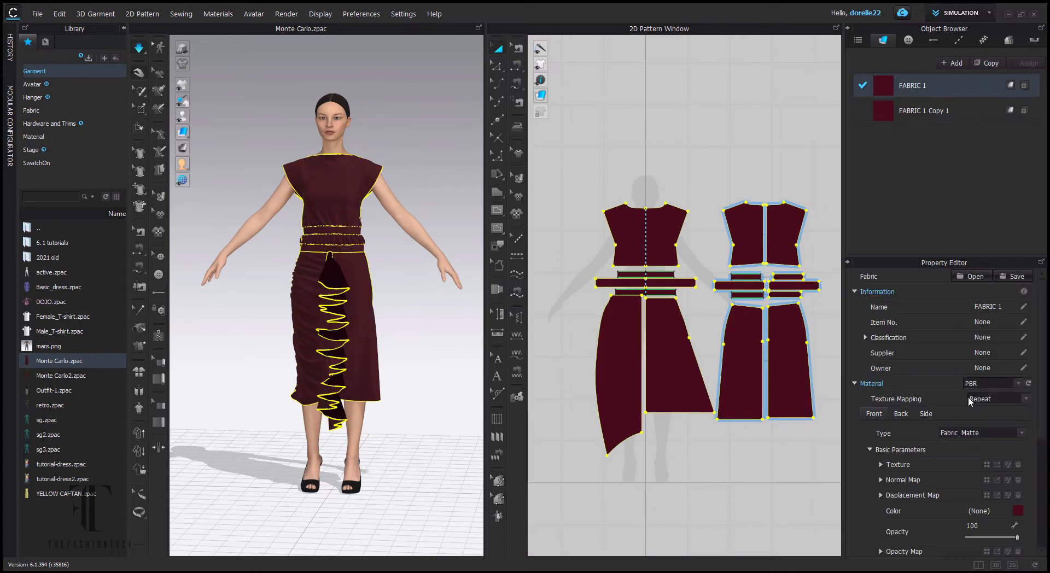
left_click(1017, 513)
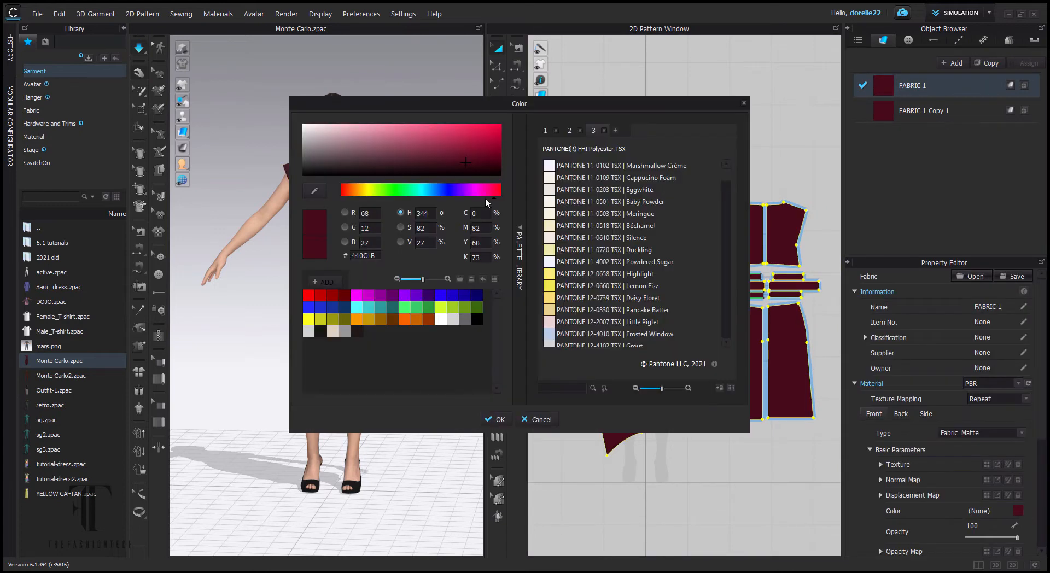
left_click(440, 319)
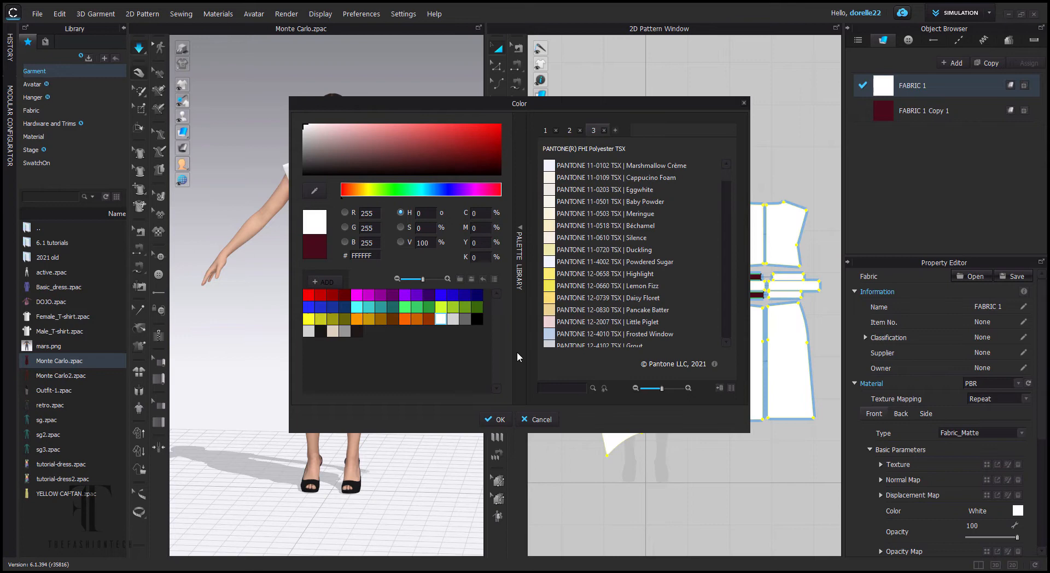
left_click(495, 419)
Step: Recolor FABRIC 1 Copy 1, used on the narrow waist strips, to white
left_click(886, 111)
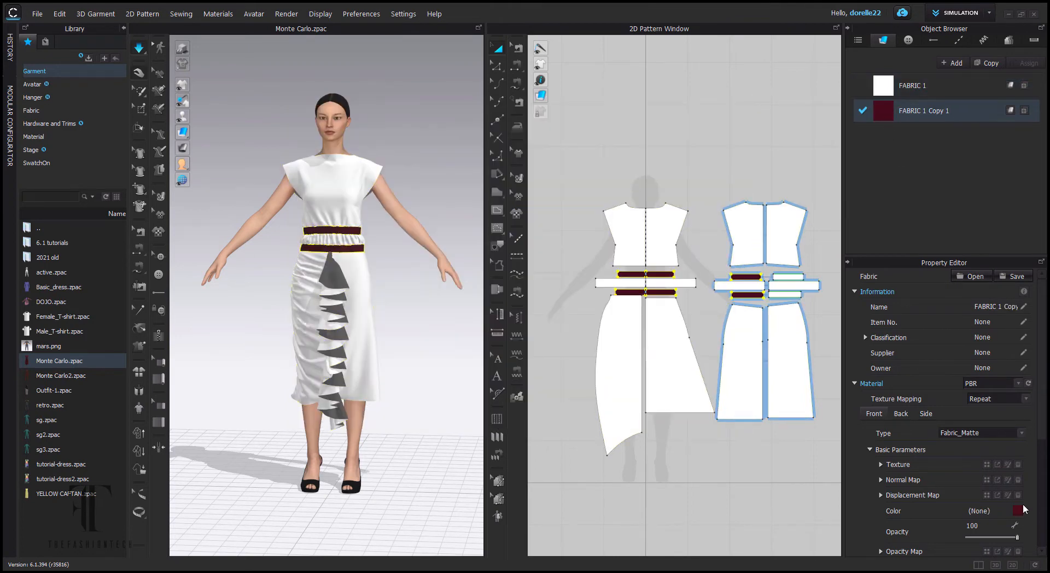
left_click(1018, 511)
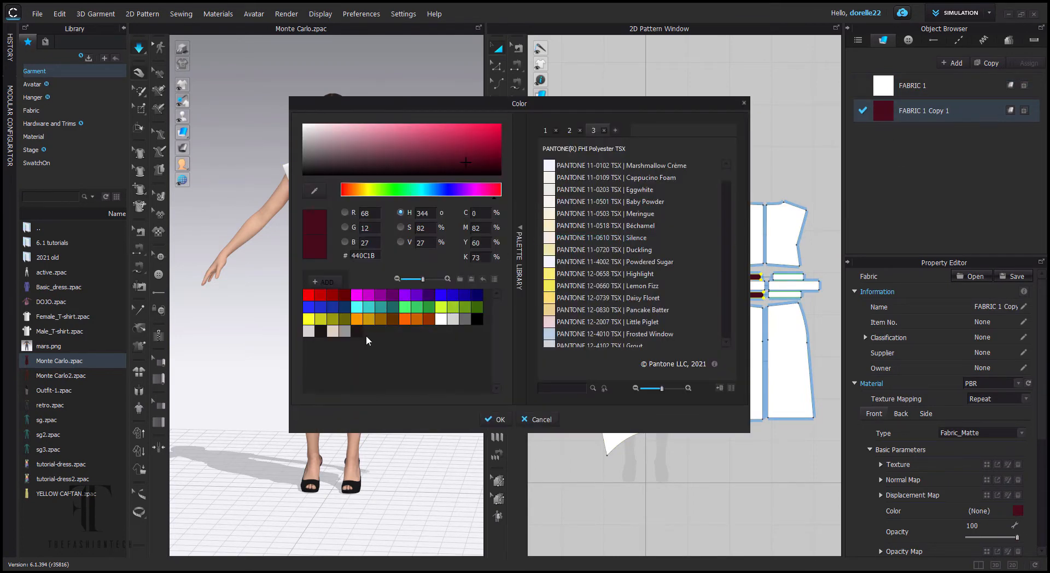
left_click(439, 320)
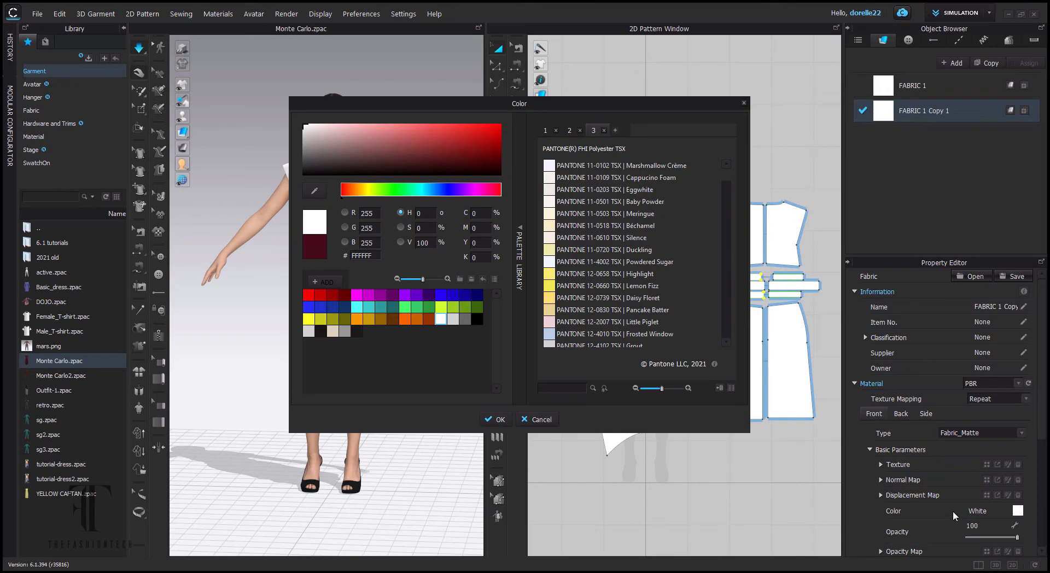
left_click(500, 419)
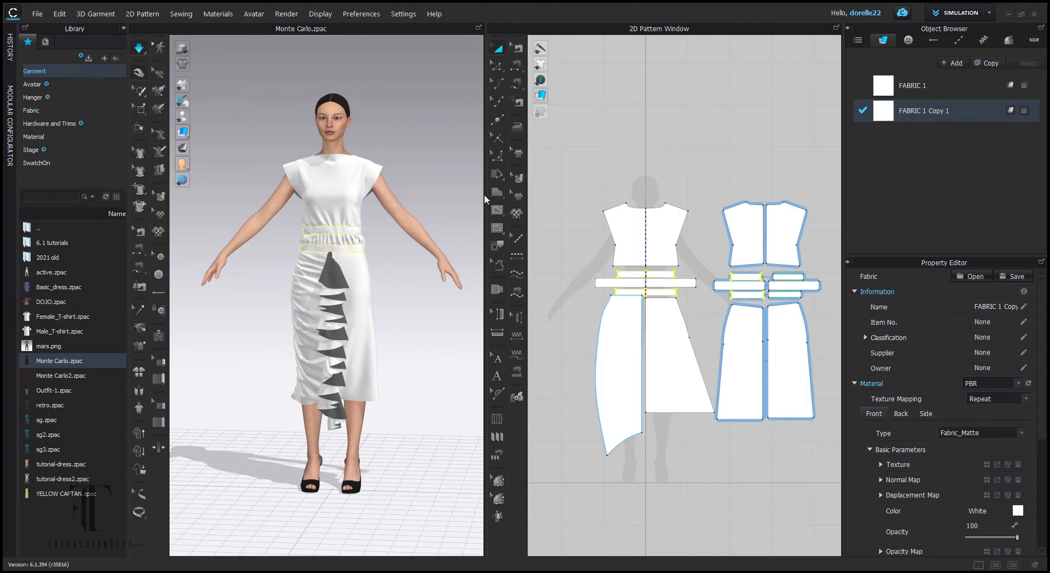
Step: Preview the 2D patterns with the Back Texture Surface display, and restore the regular textured display
left_click(541, 97)
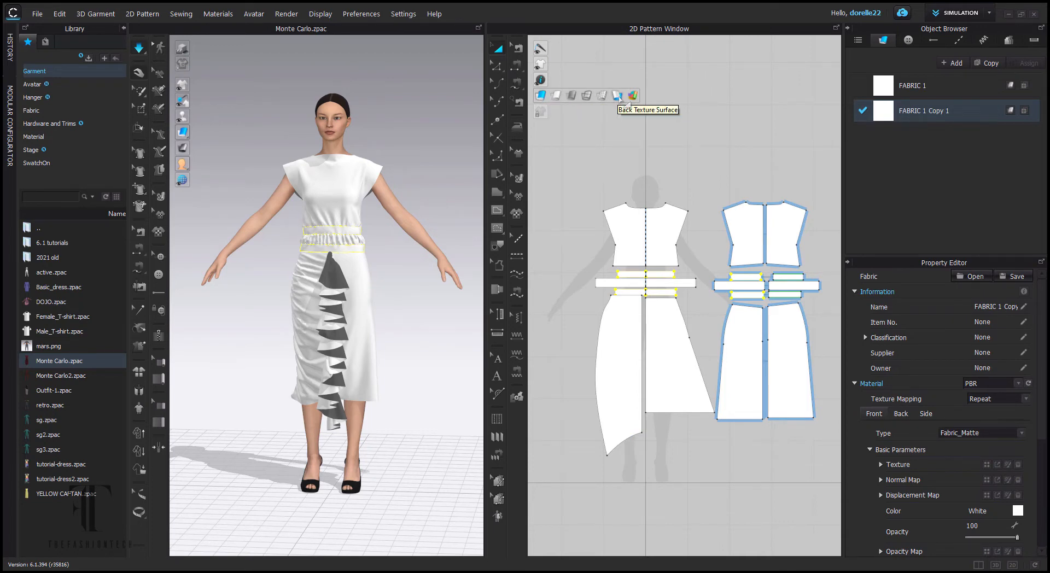
left_click(618, 96)
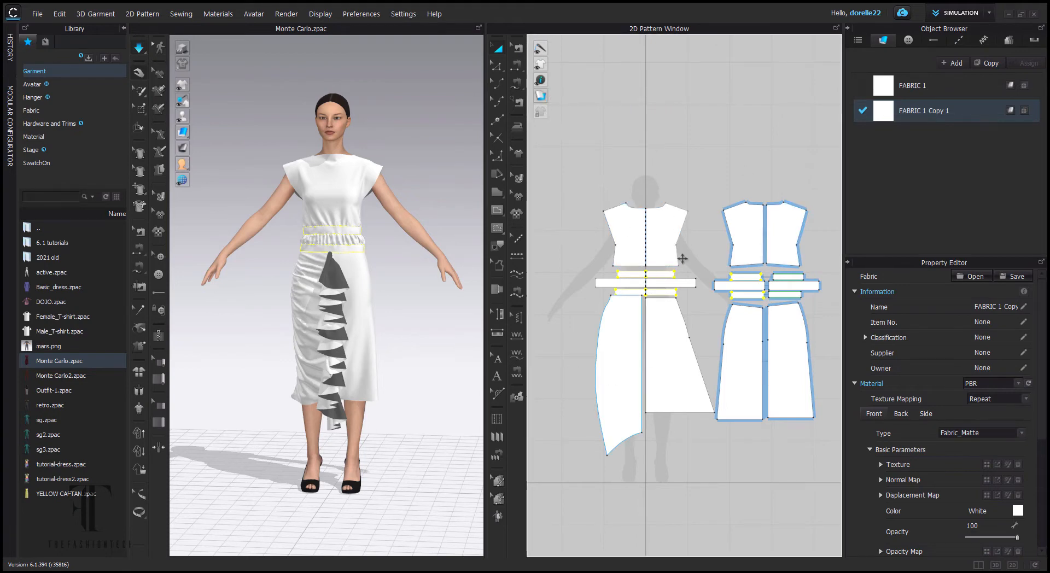
mouse_move(542, 99)
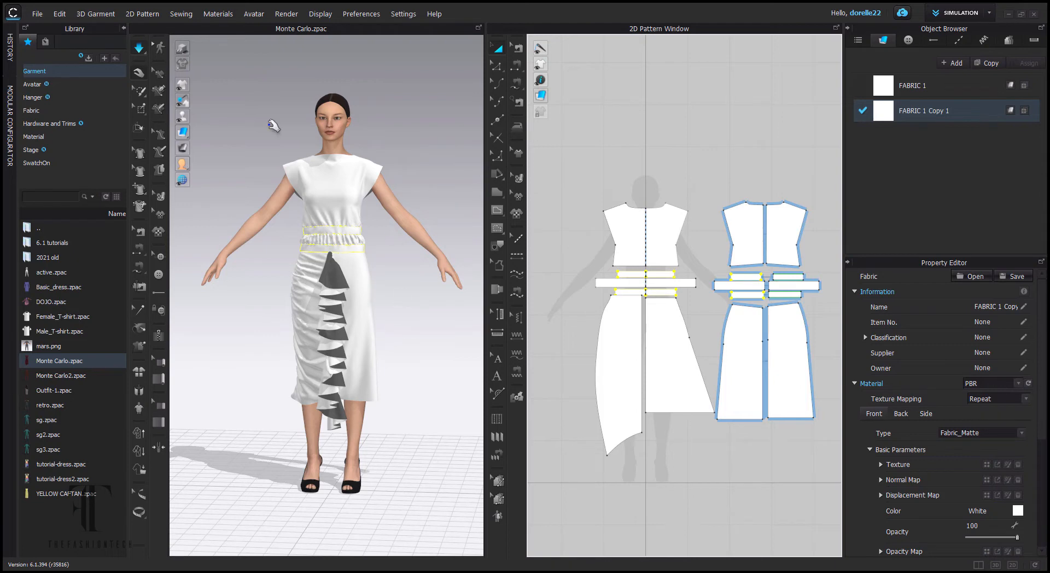
Step: Display the 3D garment with the Thick Textured Surface style
mouse_move(183, 133)
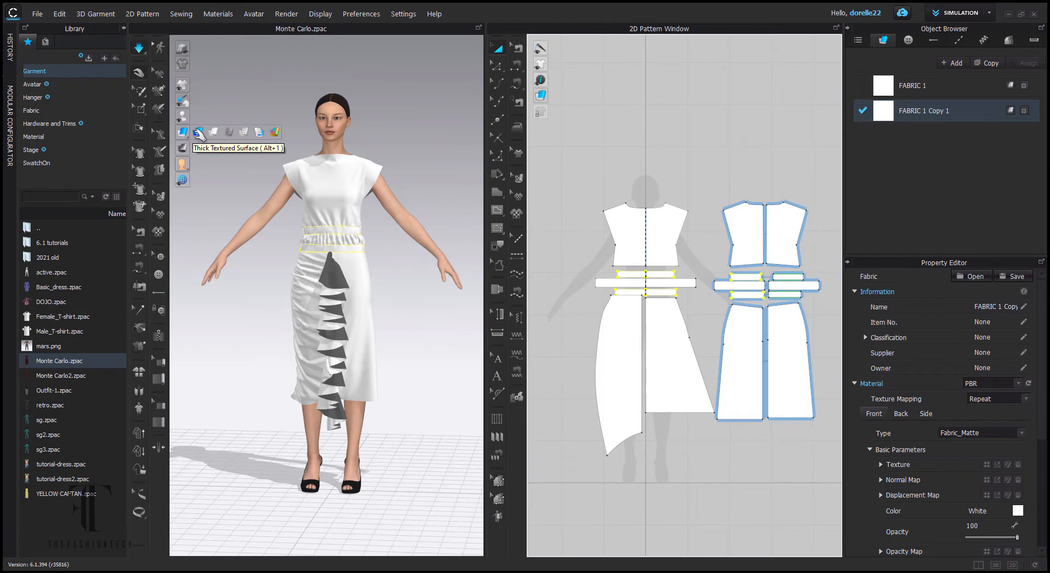
left_click(199, 133)
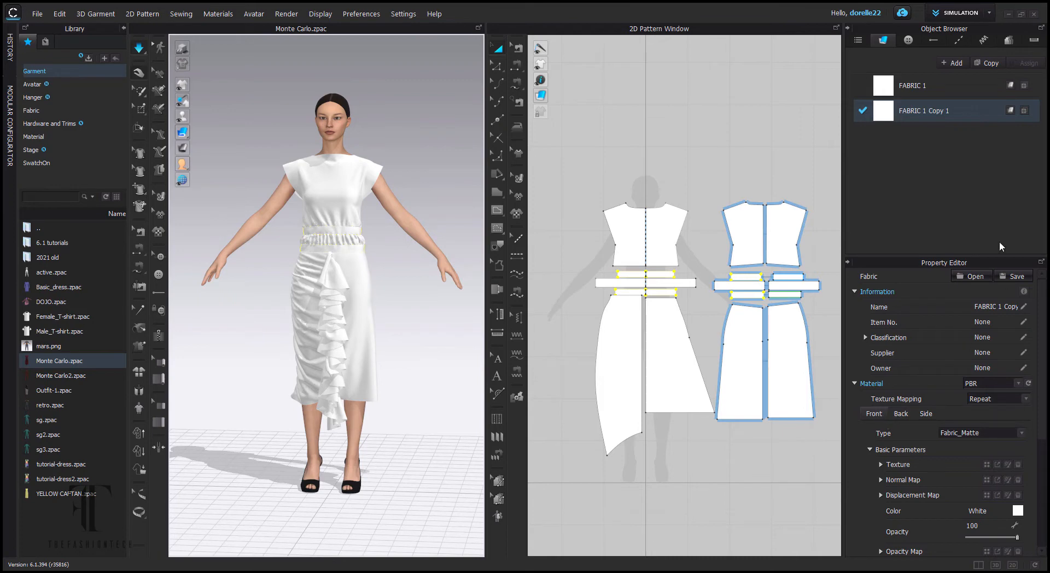
Step: Turn off using the front material for FABRIC 1's back side, and set the back color to PANTONE 12-4010 TSX Frosted Window
left_click(895, 91)
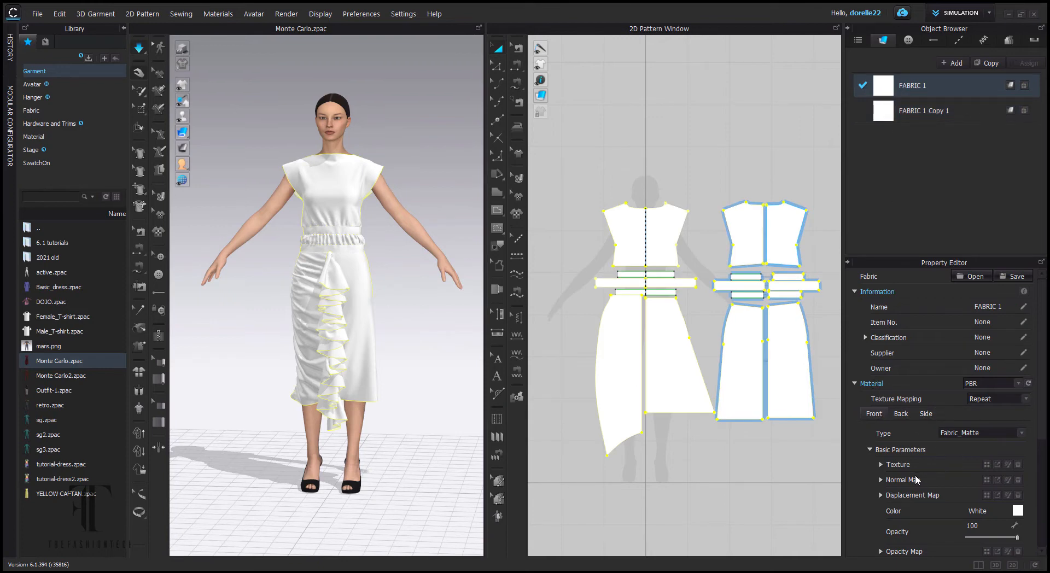
scroll(916, 479, "down", 5)
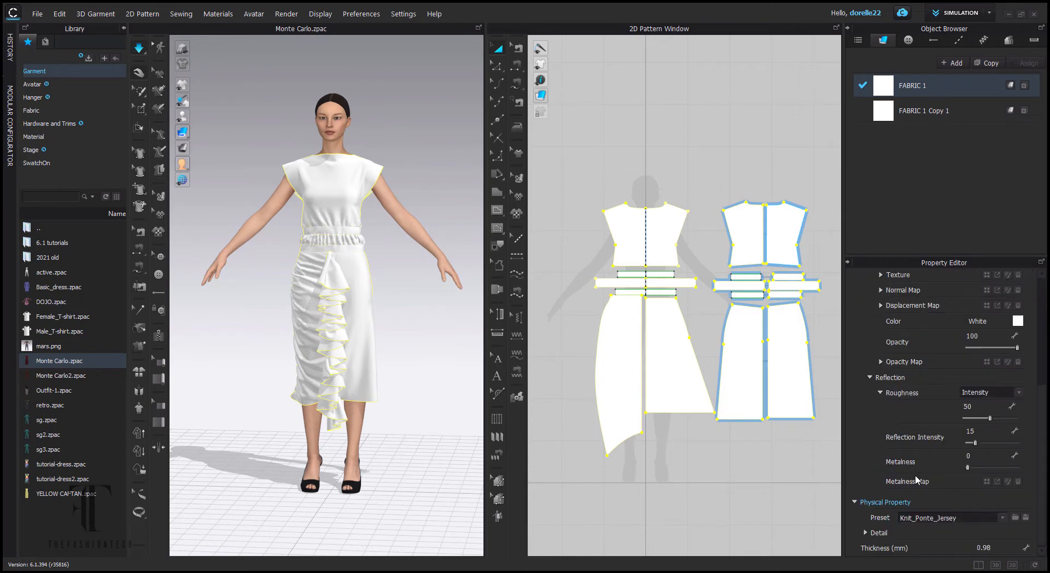
scroll(916, 480, "up", 5)
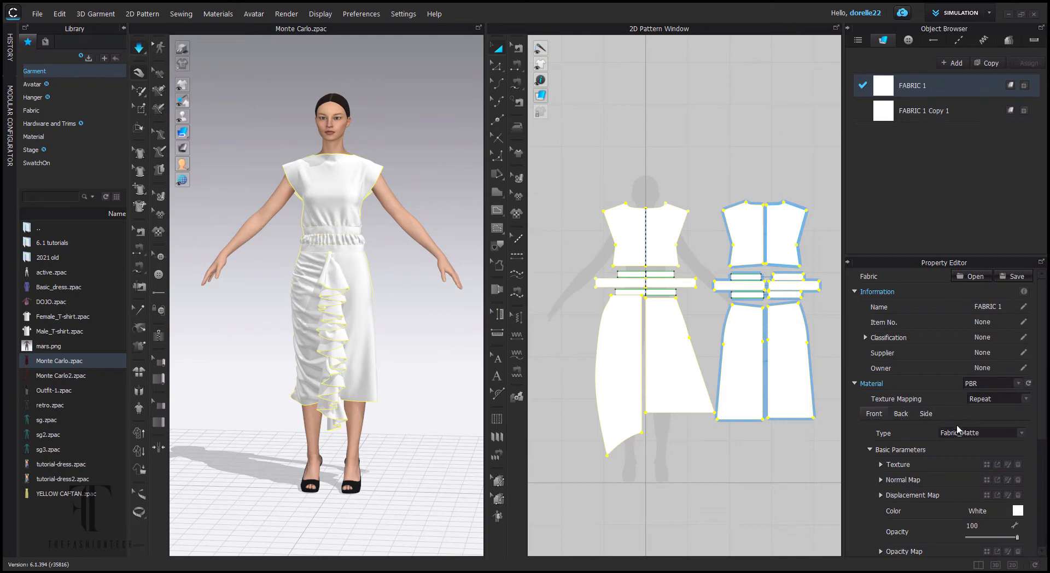
left_click(900, 414)
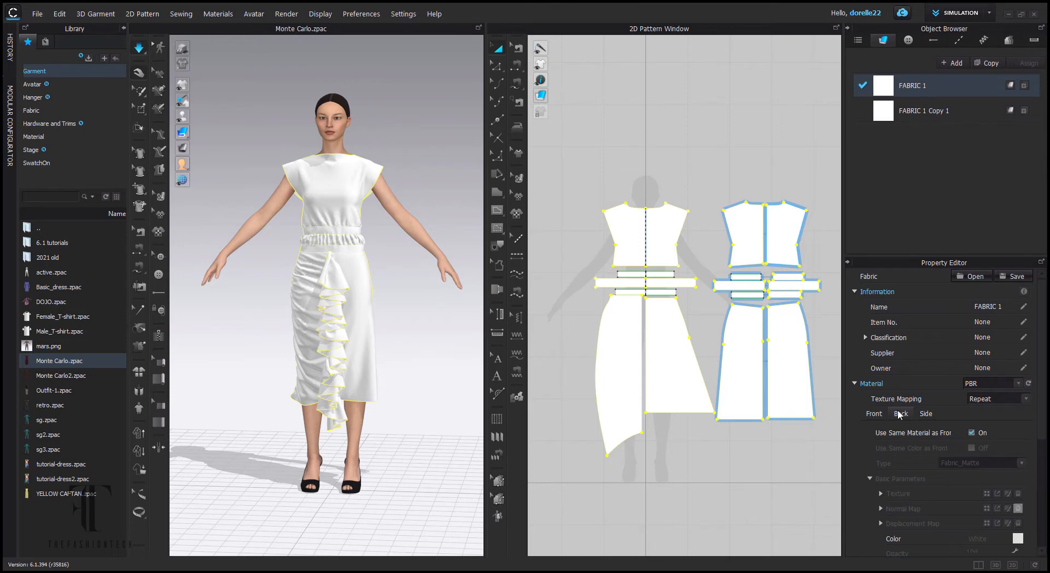
left_click(972, 433)
left_click(1018, 542)
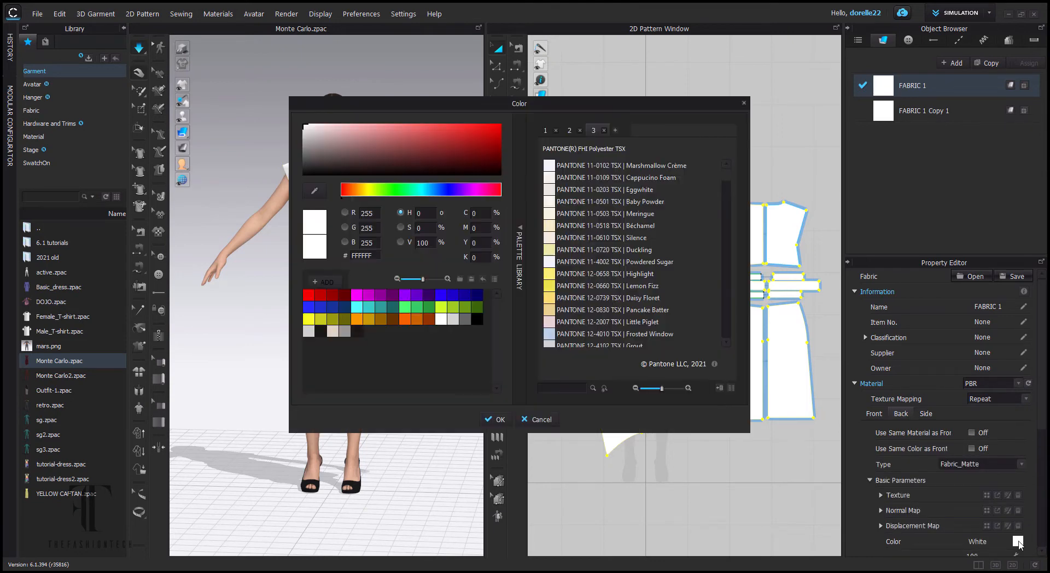
left_click(551, 335)
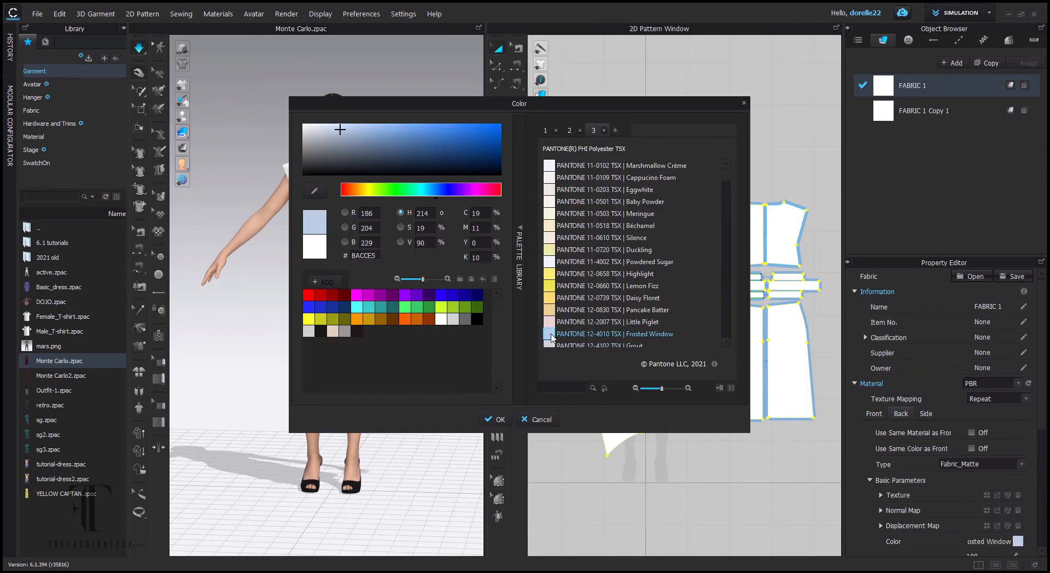
left_click(486, 416)
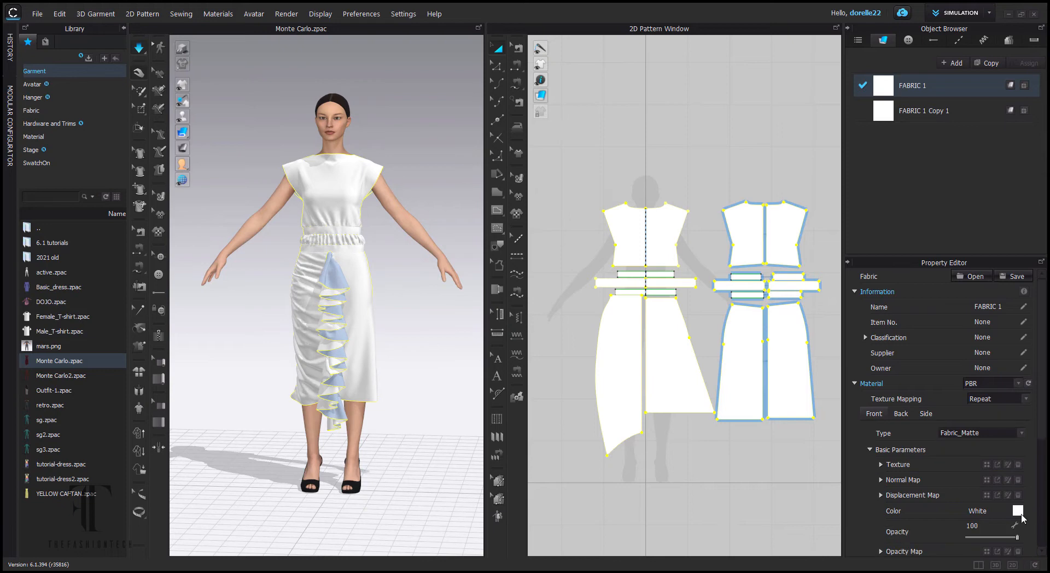
Step: Set FABRIC 1's front color to PANTONE 15-4128 TSX Comet Sea Star, and clear the selection
left_click(1017, 511)
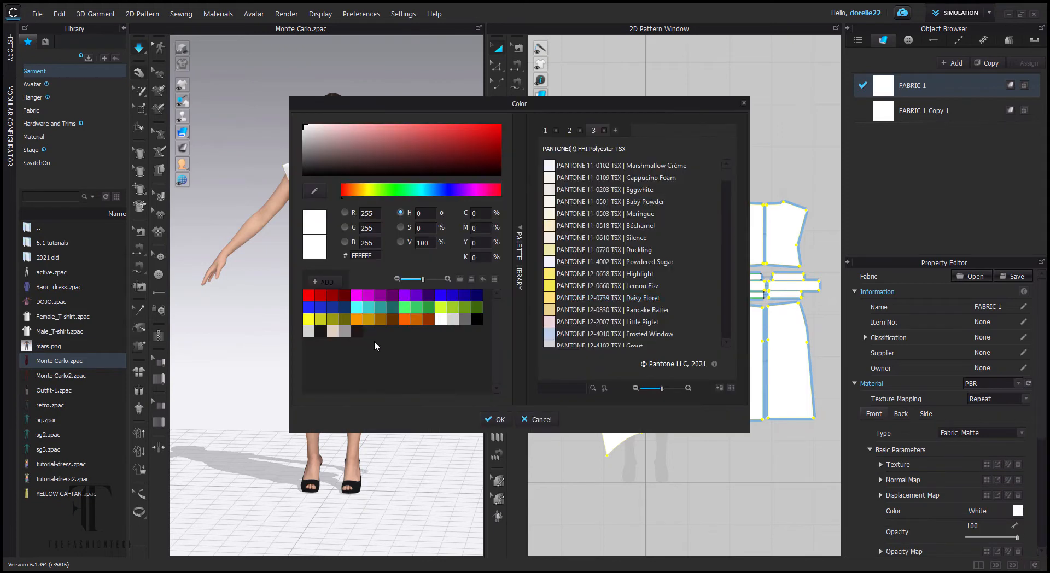
scroll(580, 324, "down", 5)
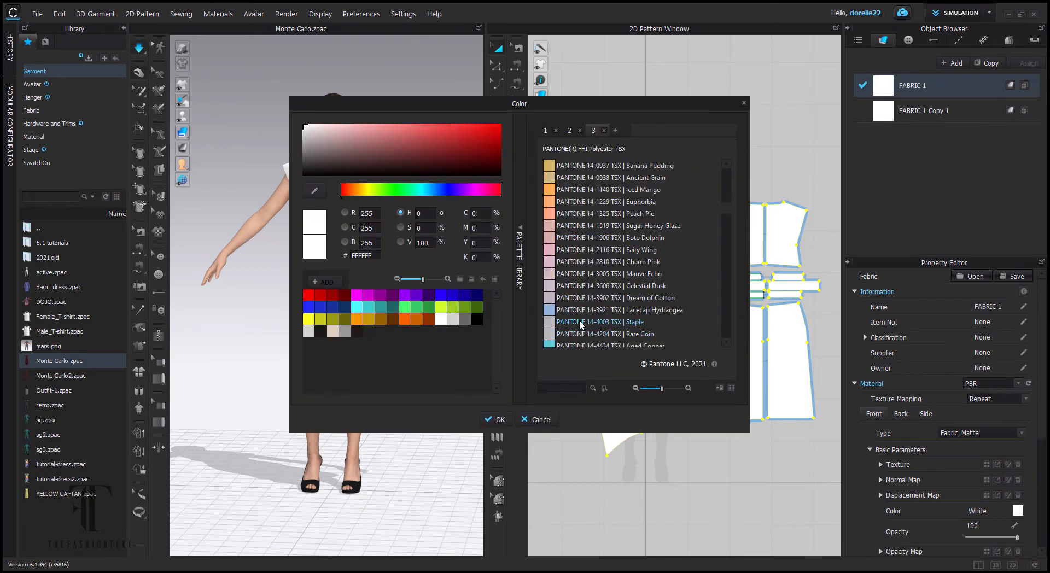
left_click(562, 345)
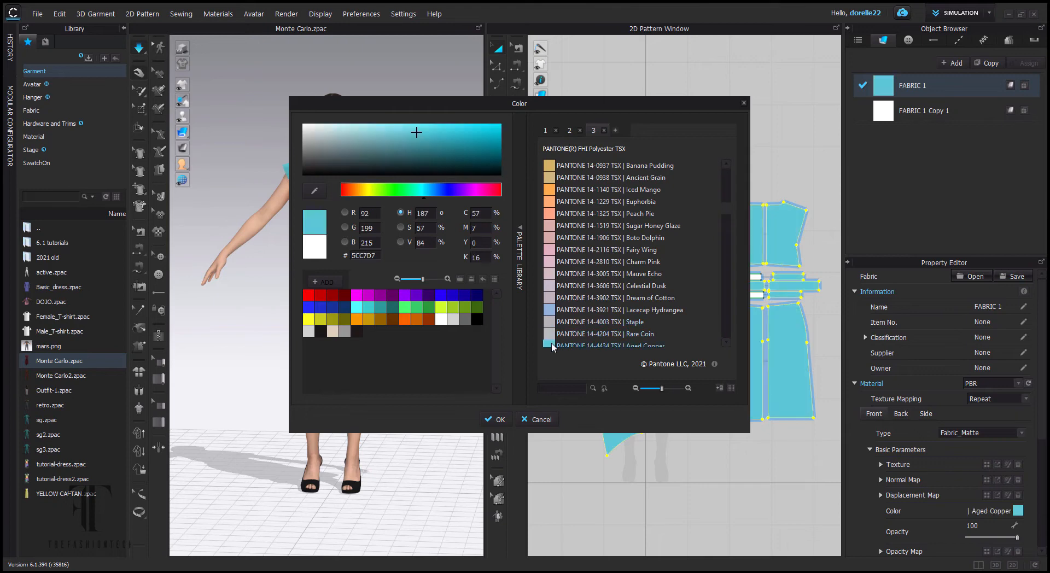
scroll(562, 345, "down", 1)
scroll(589, 304, "down", 10)
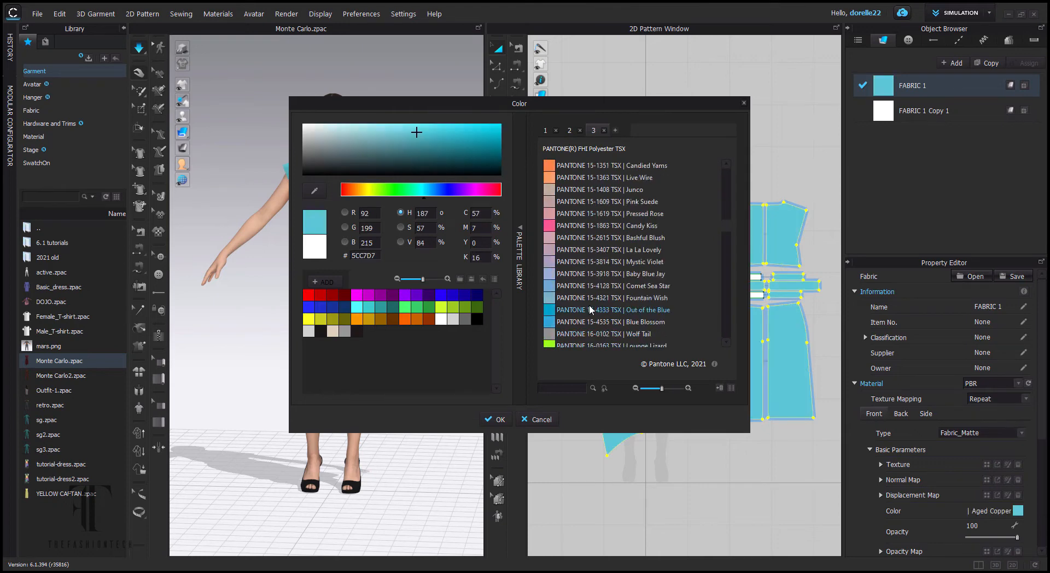
left_click(551, 287)
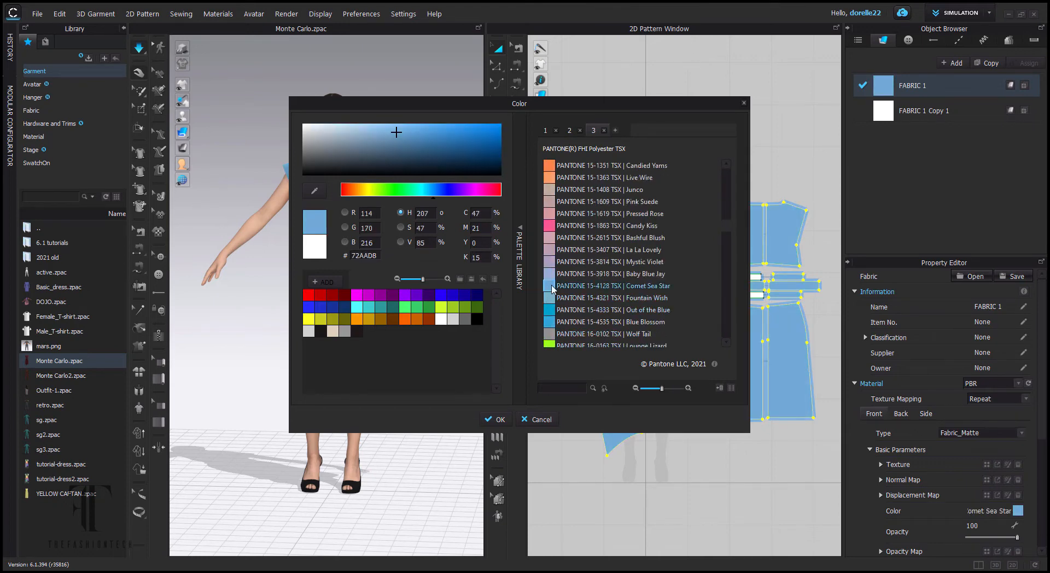
left_click(496, 422)
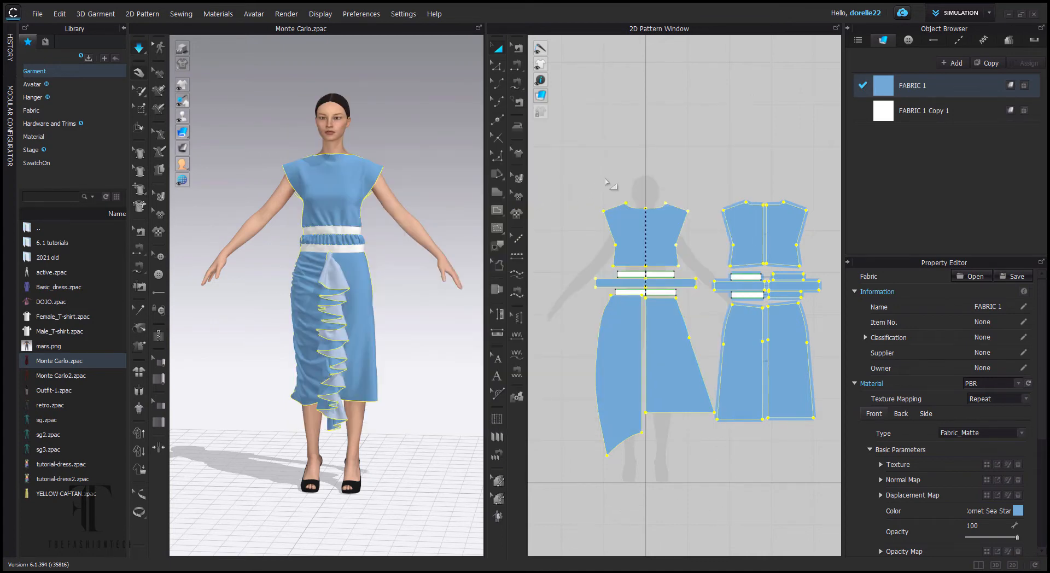
left_click(577, 175)
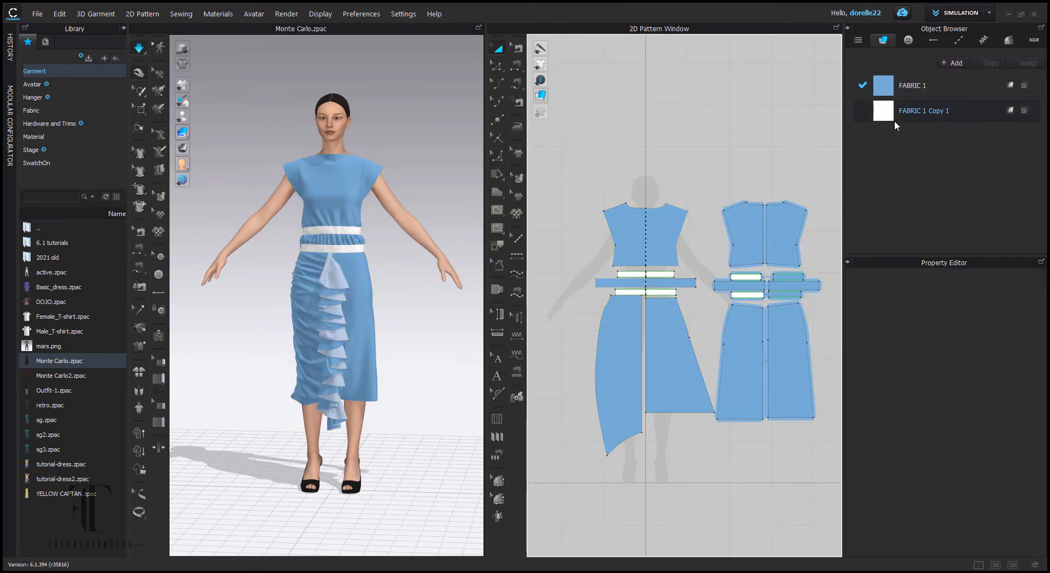
Step: Check which fabric the curved front skirt piece uses, and show the back-side material settings of FABRIC 1
left_click(615, 324)
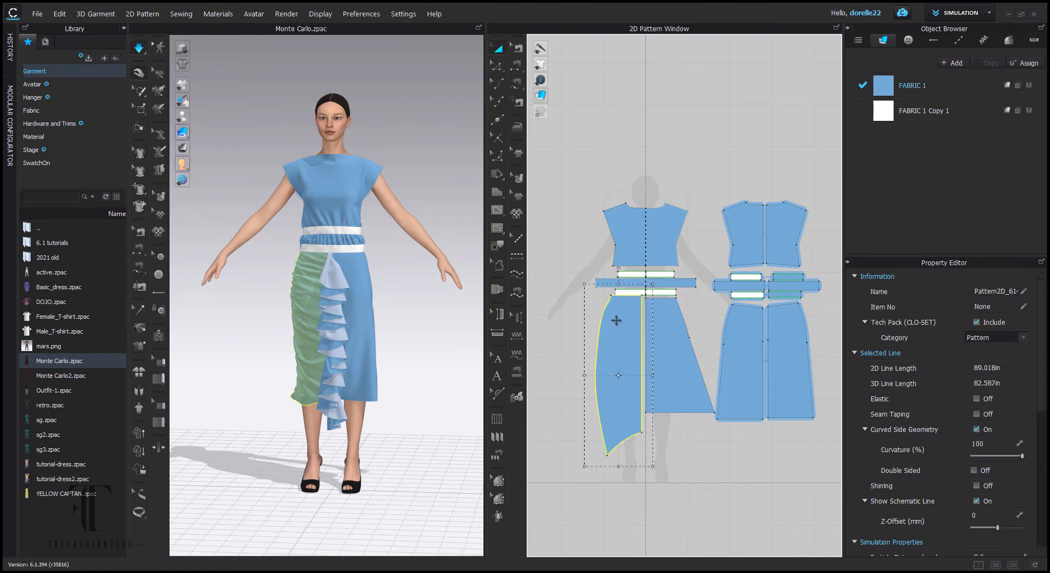
left_click(935, 83)
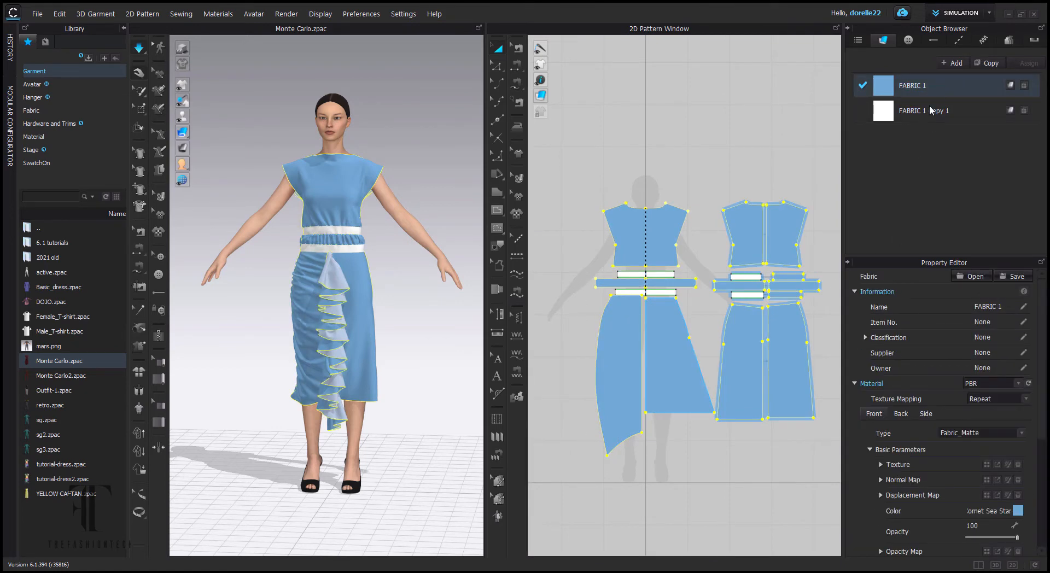
left_click(901, 414)
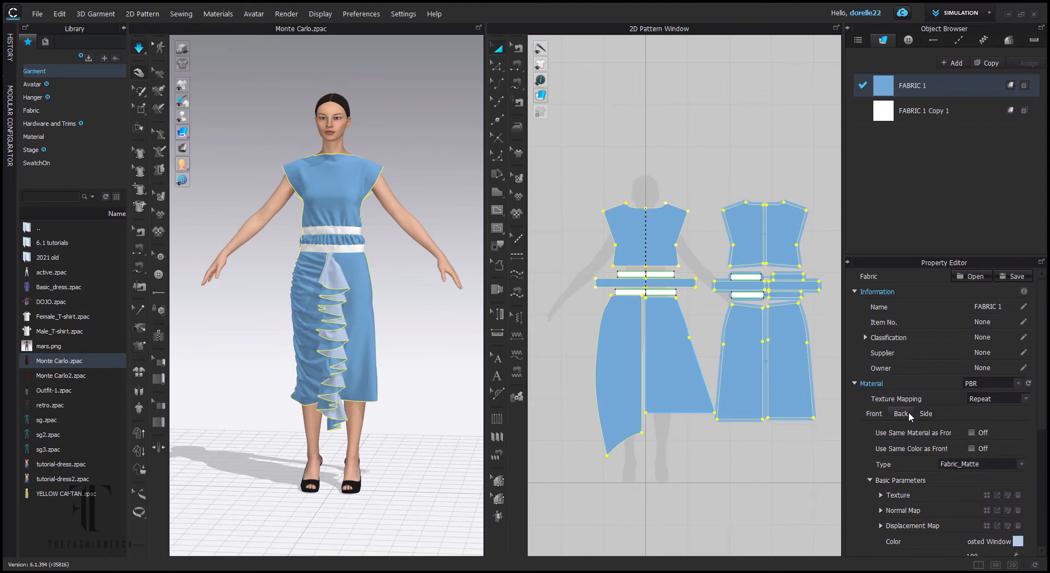
Step: Assign FABRIC 1 Copy 1 to the two remaining blue waistband strips of the back pattern, and clear the selection
left_click(877, 415)
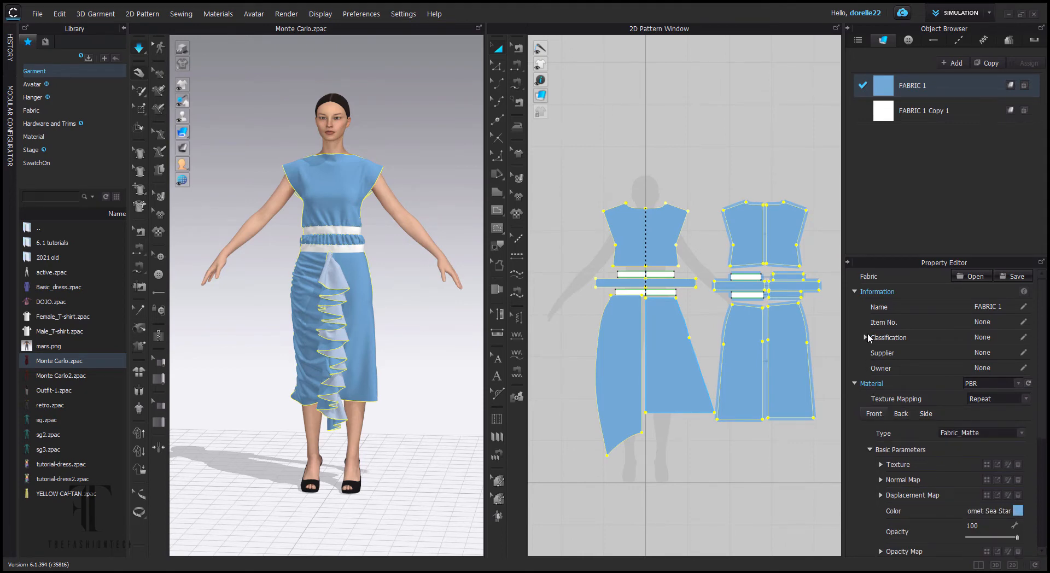
left_click_drag(886, 123, 786, 280)
left_click_drag(786, 280, 786, 281)
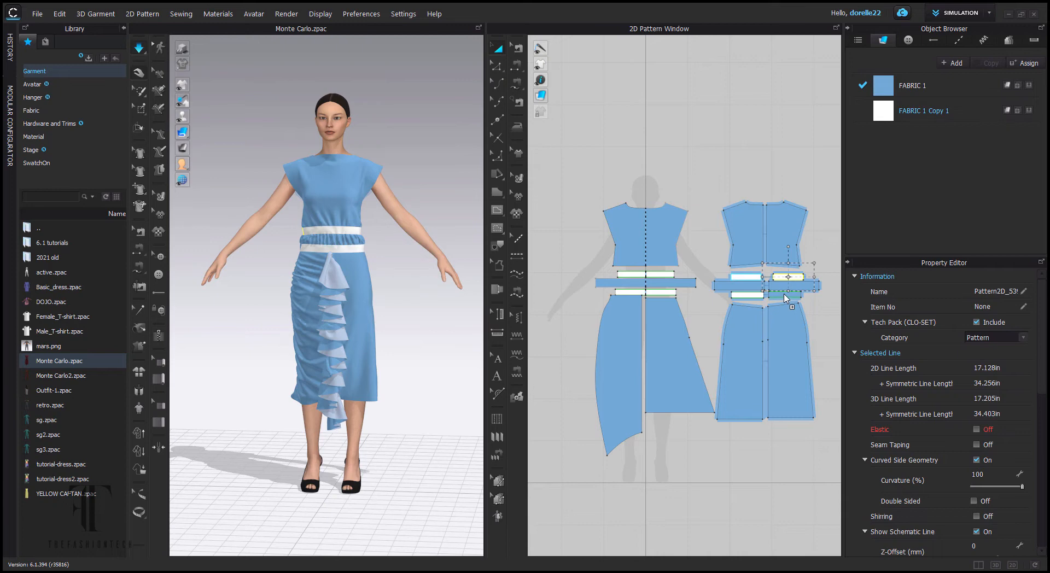
left_click(829, 323)
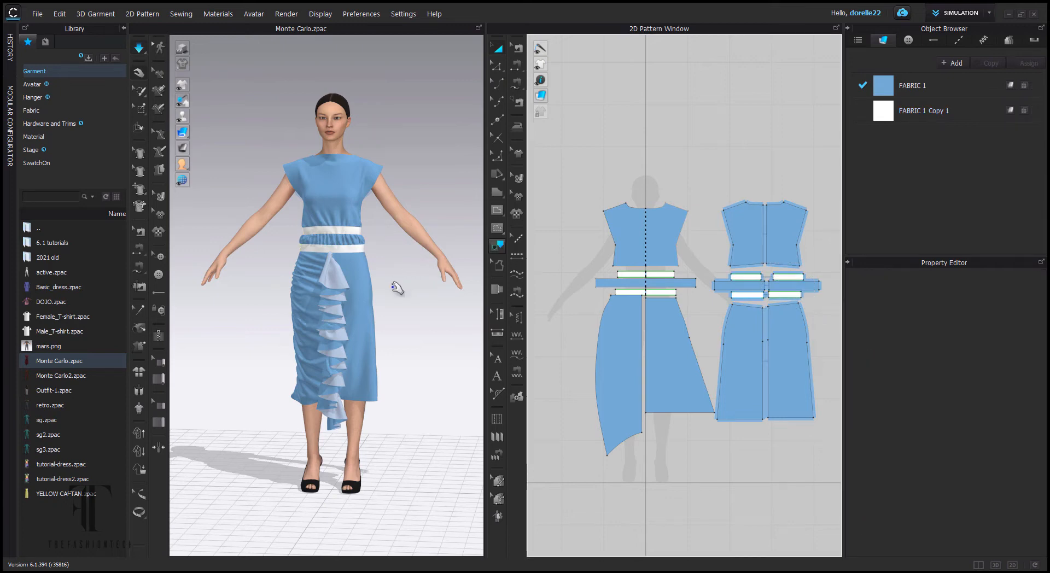
Step: Switch the 3D garment from the Thick Textured Surface style to the plain Textured Surface style
scroll(394, 293, "up", 3)
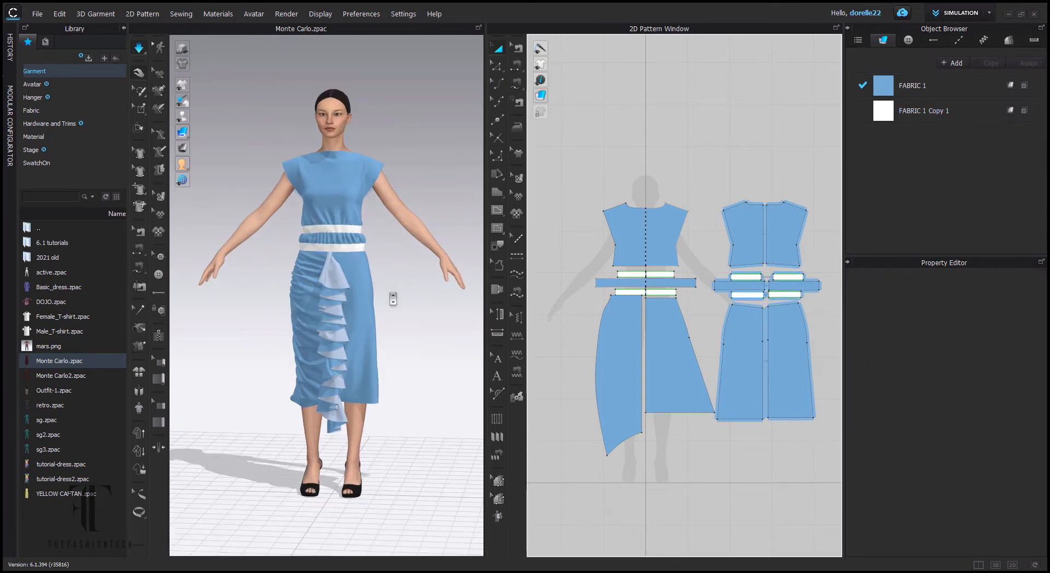
scroll(393, 299, "up", 4)
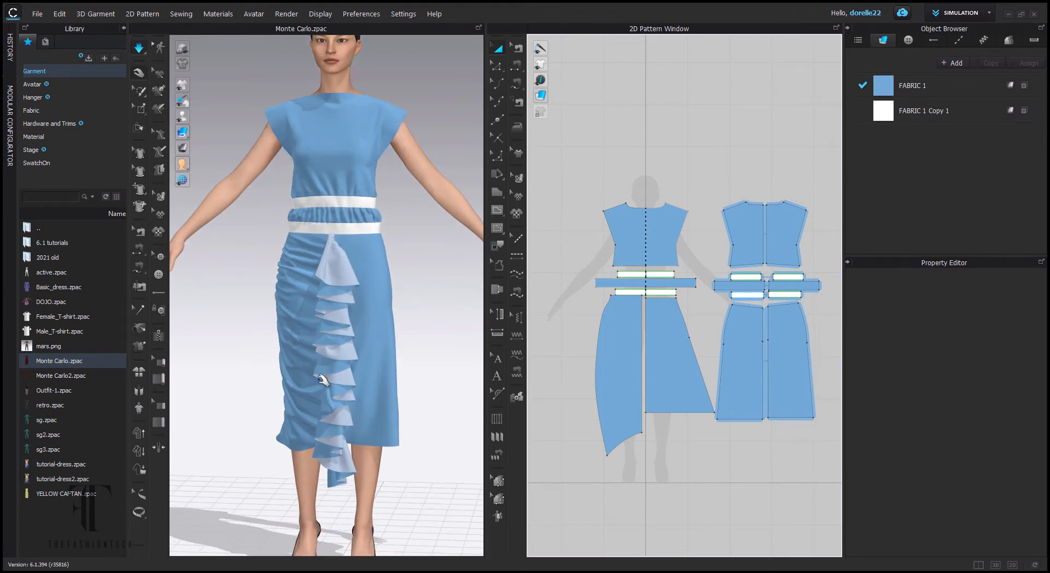
mouse_move(196, 134)
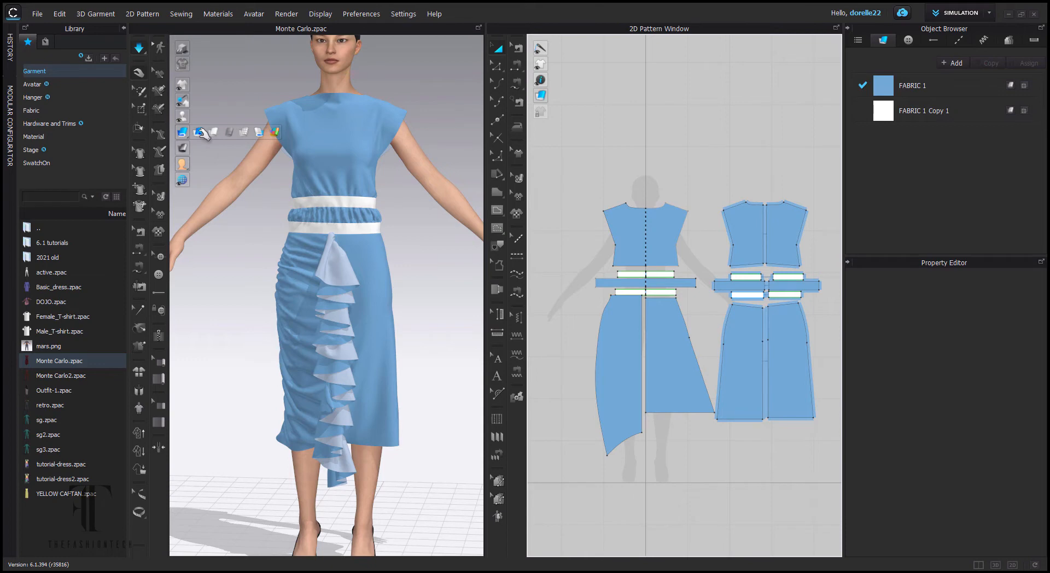
left_click(199, 133)
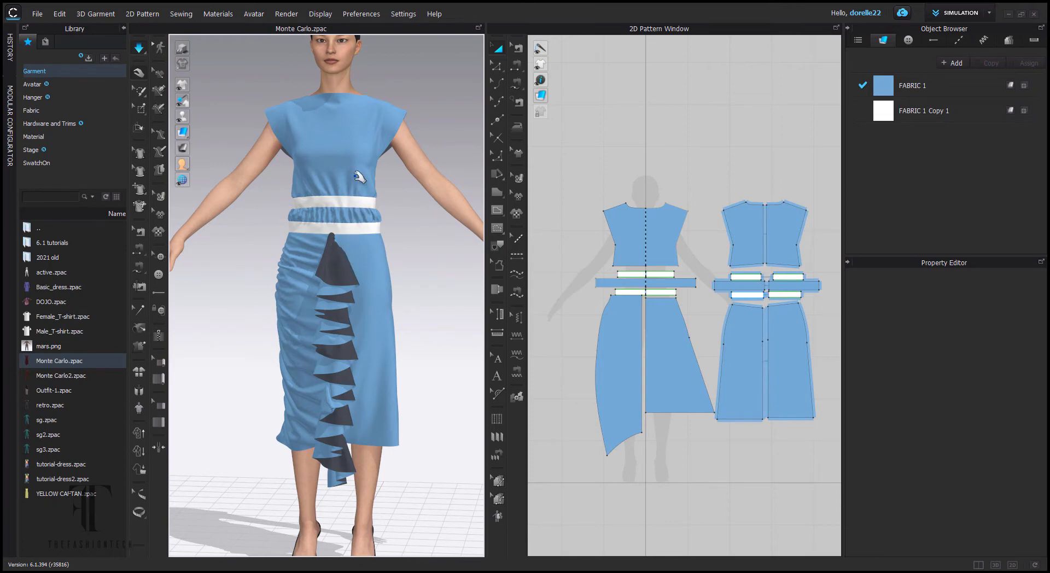
Step: Turn on Use Same Material as Front for the back side of FABRIC 1
left_click(921, 86)
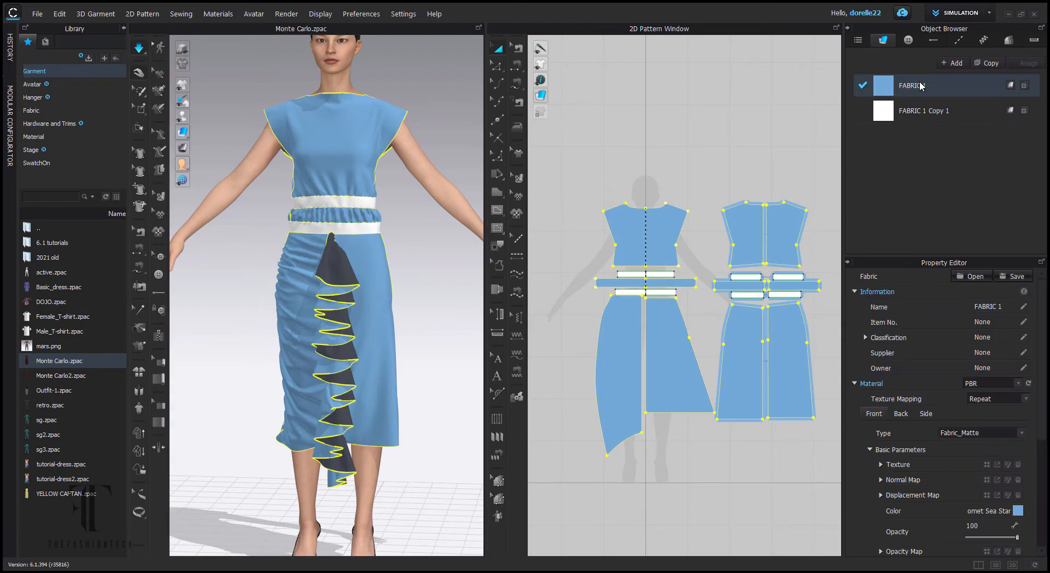
left_click(900, 414)
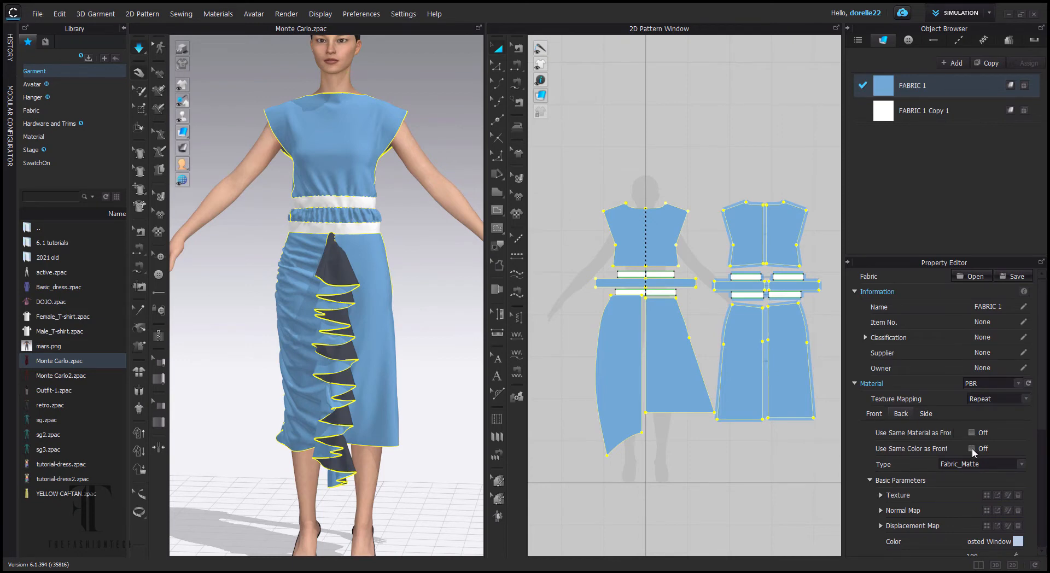
left_click(971, 433)
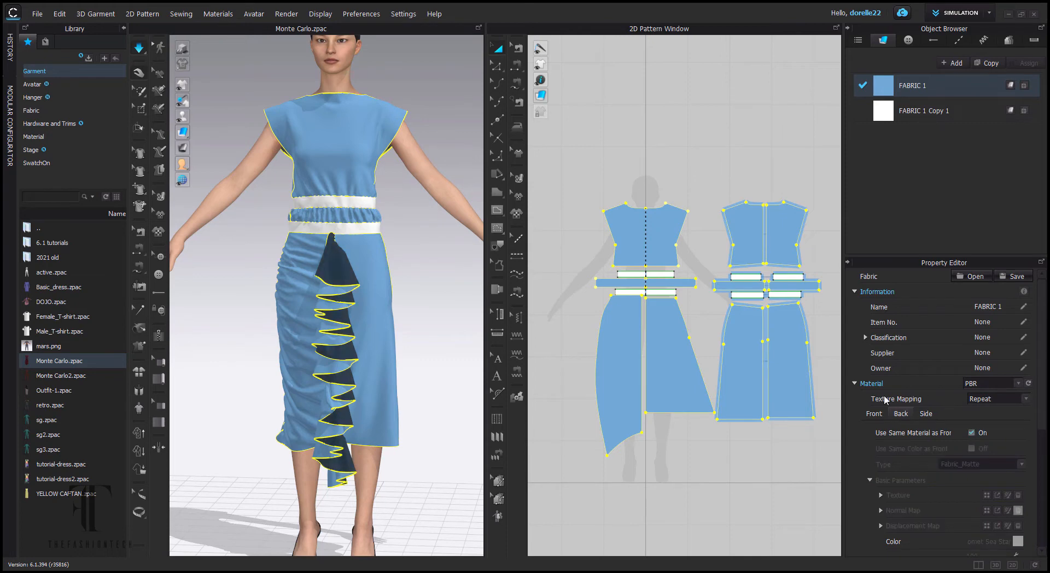
Step: Apply the image 7b5f1a730e8c200c7b9d8c0ca52d5da9.jpg from 2020 Volume (E:) as FABRIC 1's front texture
left_click(874, 414)
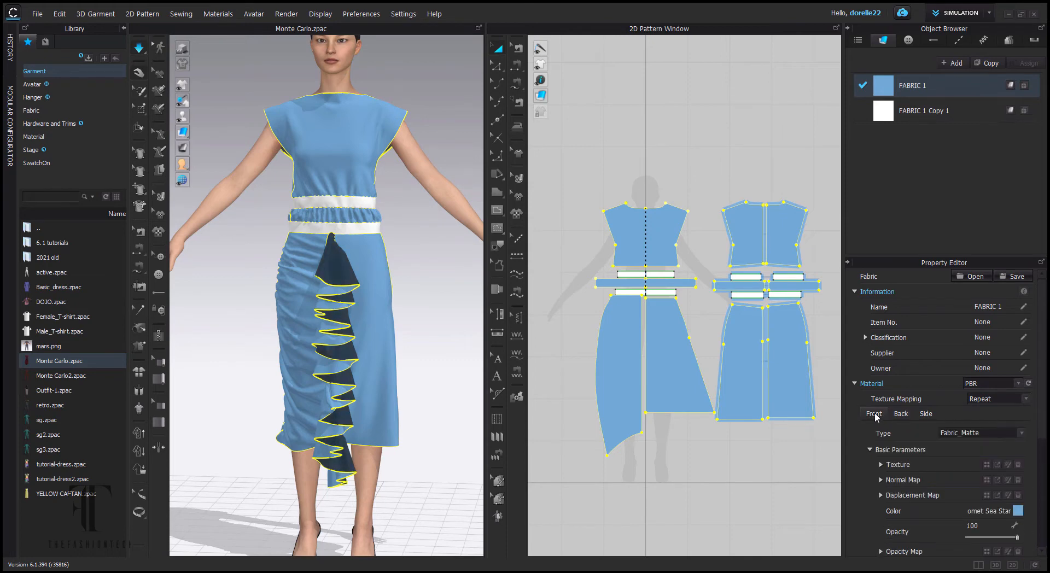
left_click(987, 465)
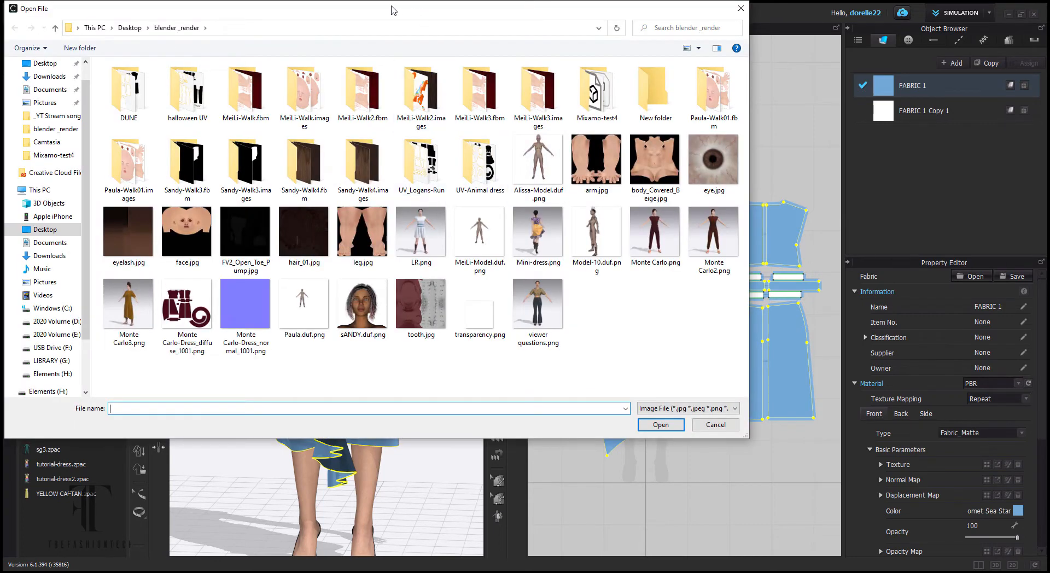
left_click(53, 335)
scroll(410, 300, "down", 10)
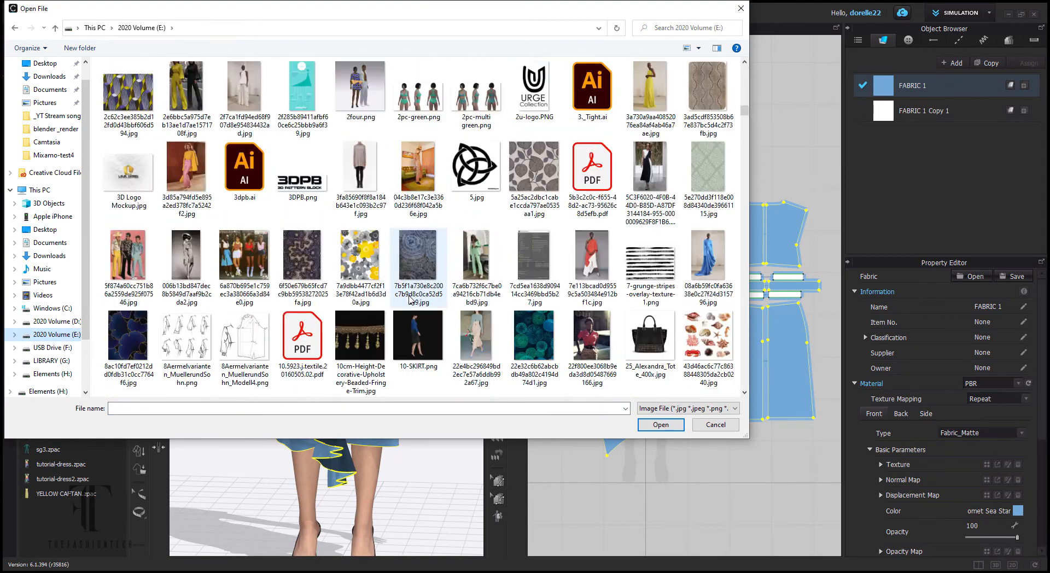
left_click(433, 255)
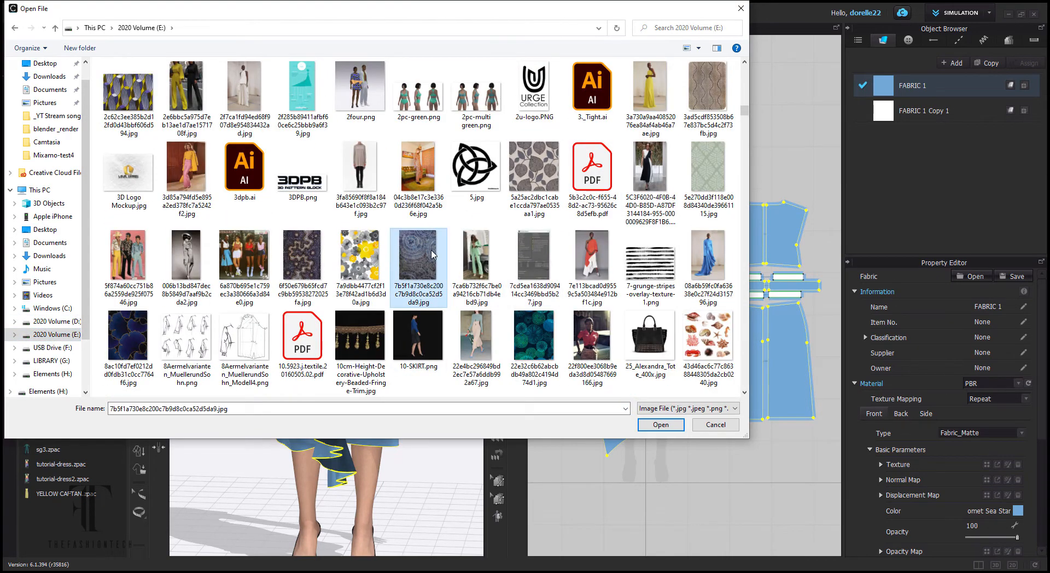
double_click(423, 253)
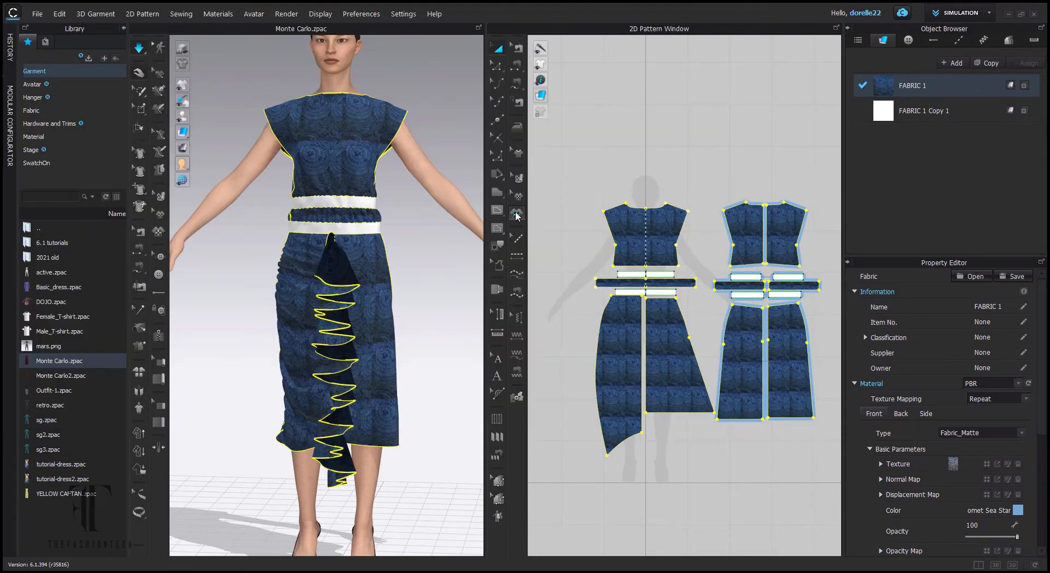
Step: Enlarge FABRIC 1's texture proportionally with Edit Texture through the front bodice piece, and clear the selection
left_click(517, 213)
left_click(716, 425)
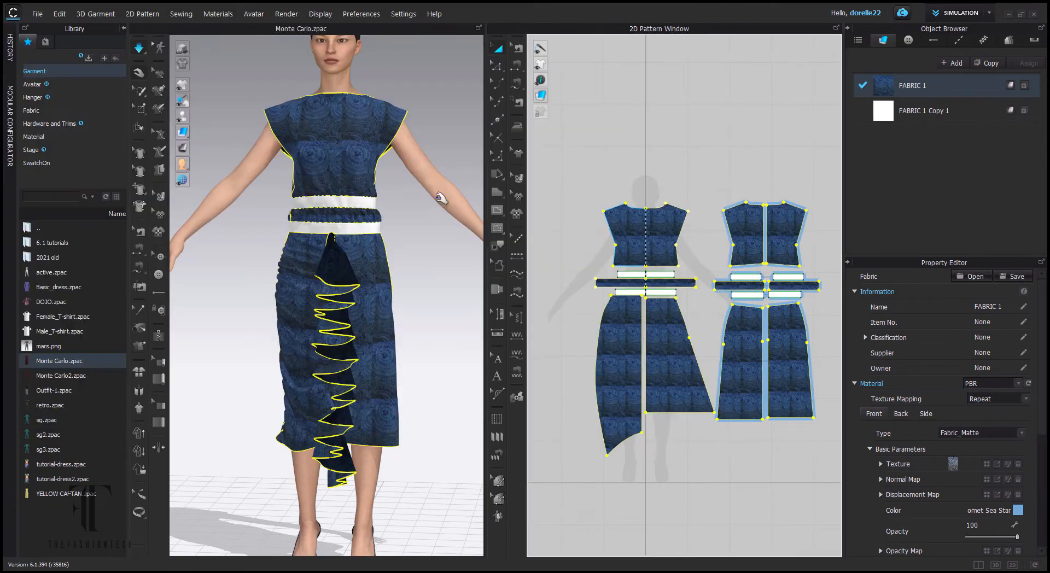
left_click(517, 177)
left_click(644, 234)
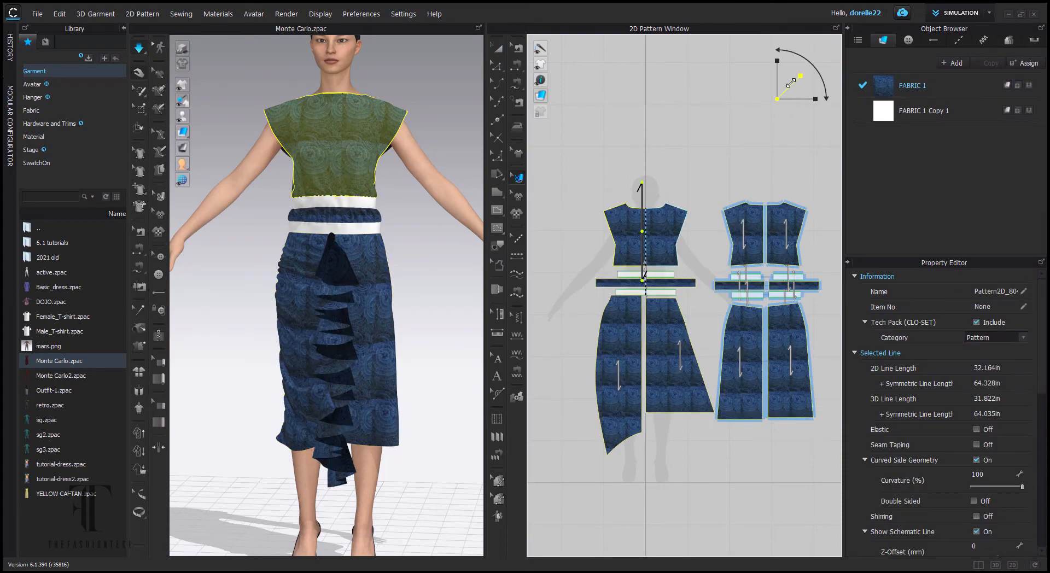
left_click_drag(800, 76, 864, 45)
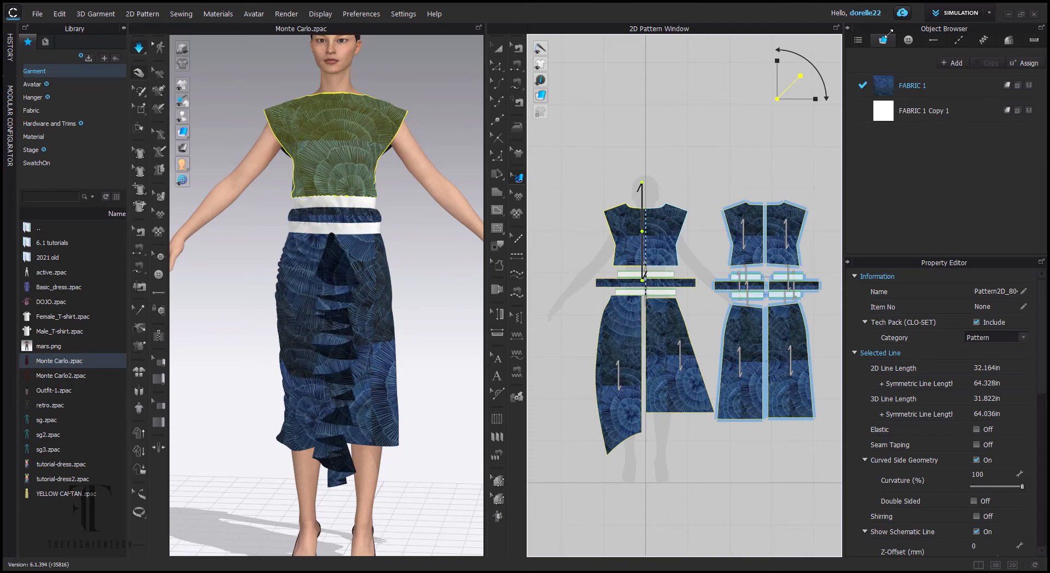
left_click_drag(800, 76, 787, 78)
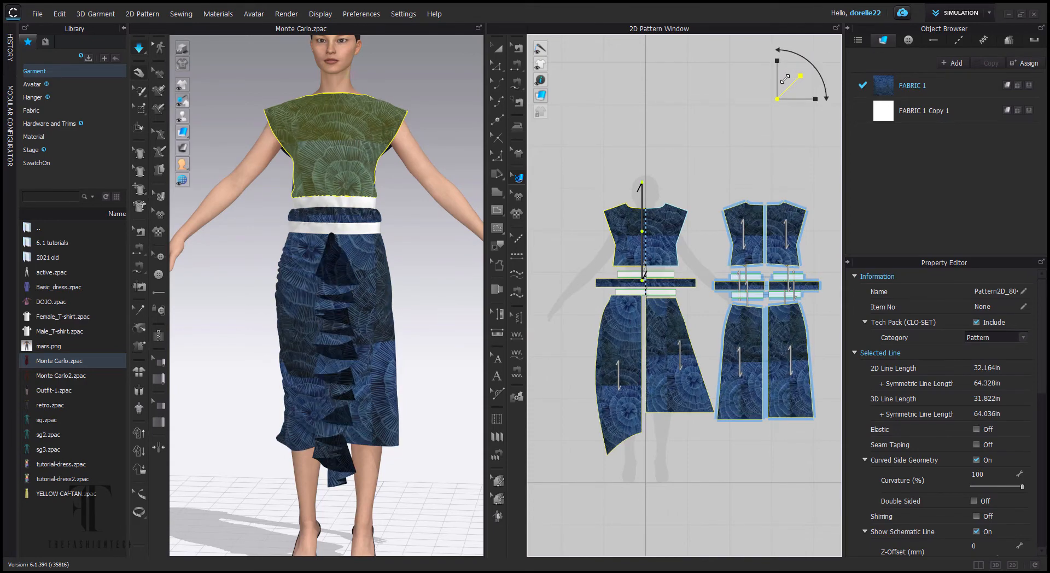
left_click(687, 144)
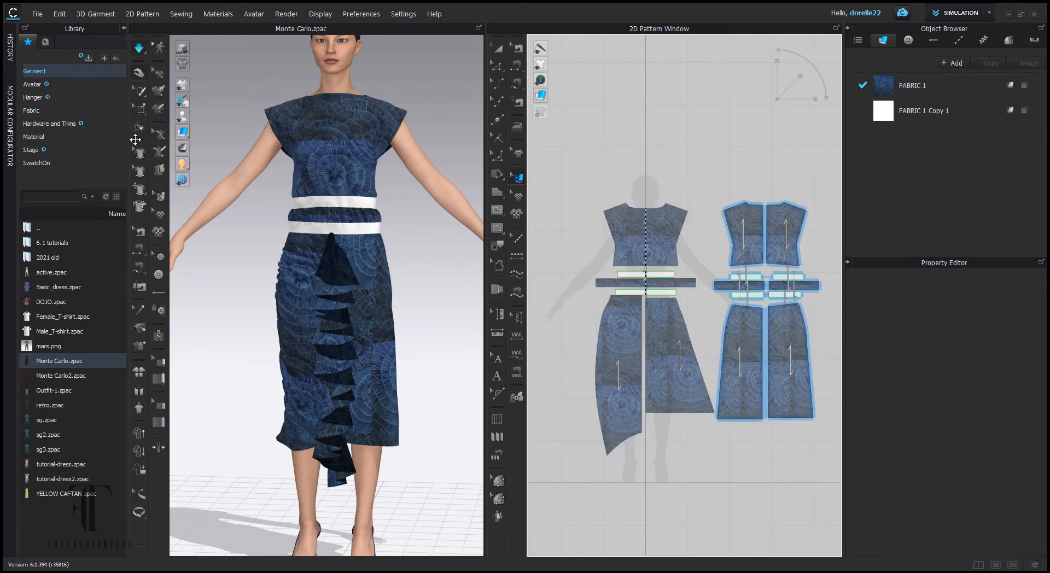
Step: Return the 3D garment to the Thick Textured Surface style, and leave texture editing in the 2D pattern
mouse_move(188, 132)
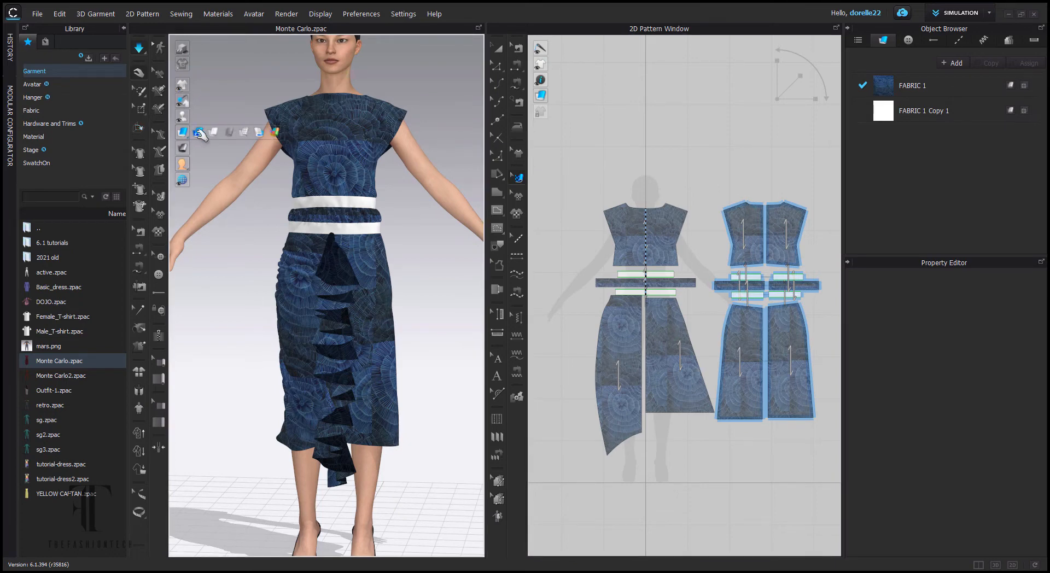
left_click(199, 133)
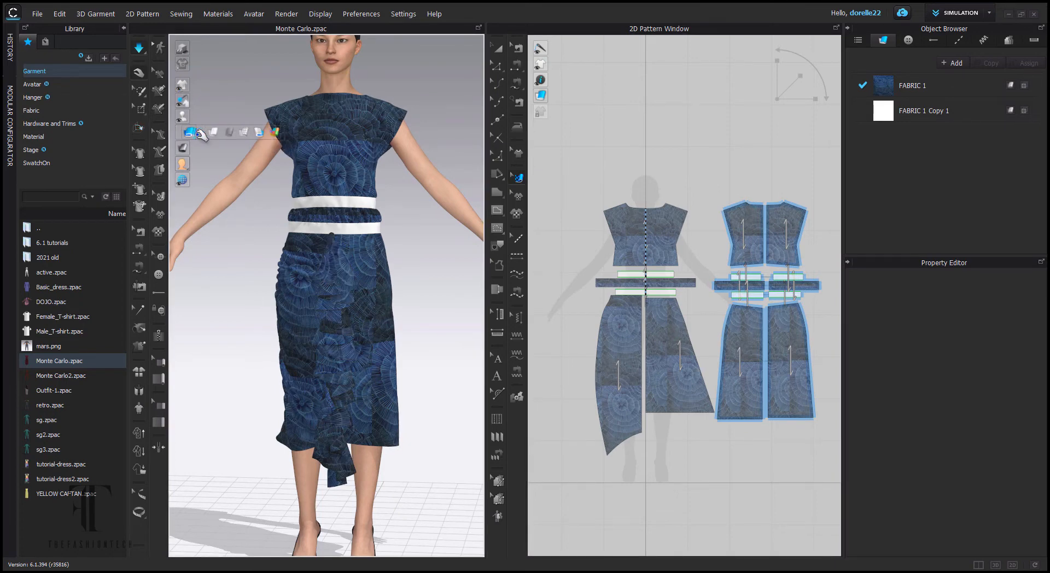
left_click(500, 49)
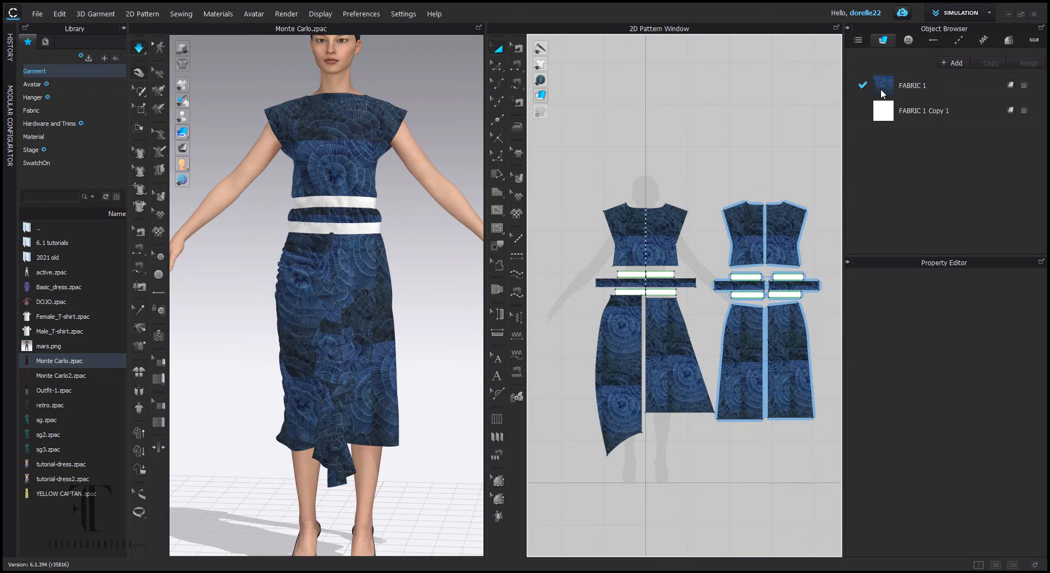
Step: Turn off Use Same Material as Front for FABRIC 1's back side, and clear the selection
left_click(904, 84)
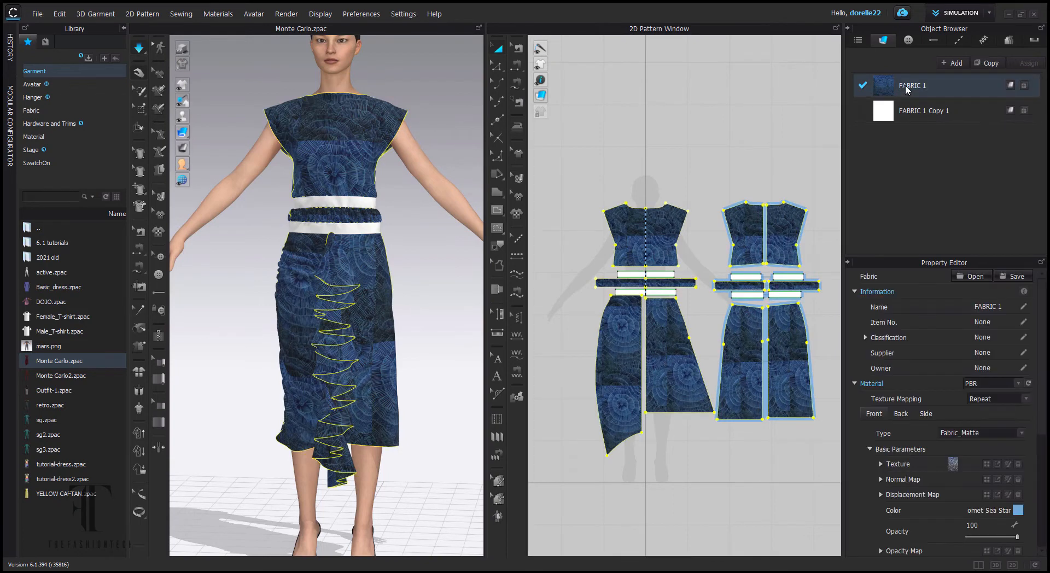
left_click(900, 414)
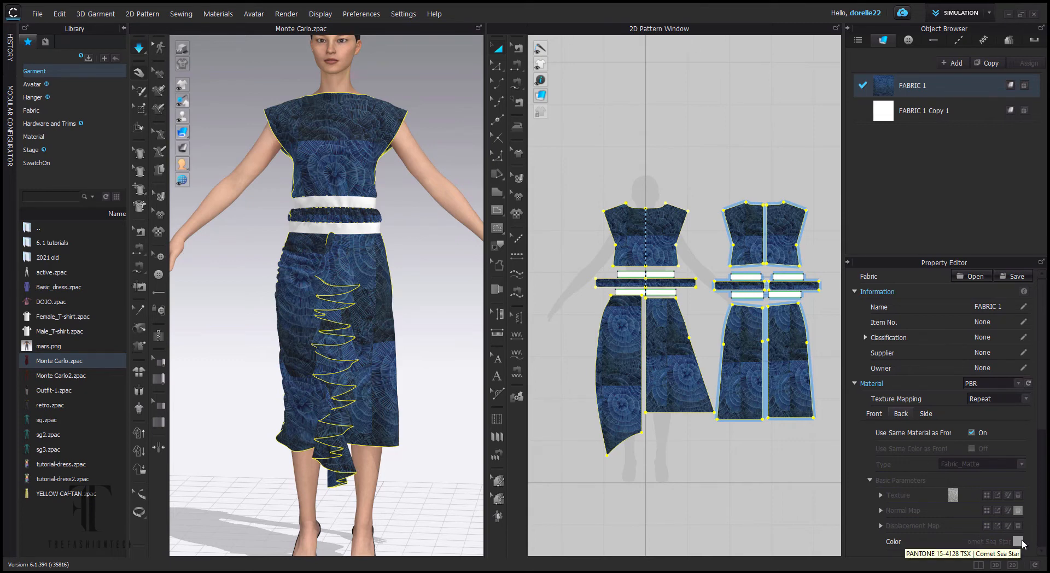
left_click(972, 433)
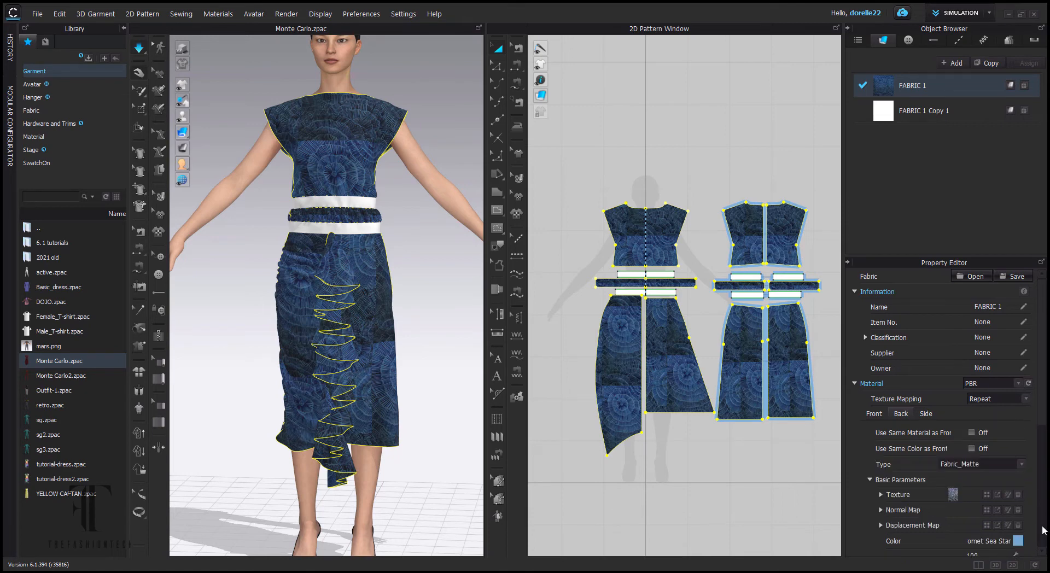
left_click(431, 277)
mouse_move(432, 276)
right_mouse_down()
mouse_move(470, 277)
mouse_move(378, 278)
mouse_move(418, 277)
right_mouse_up()
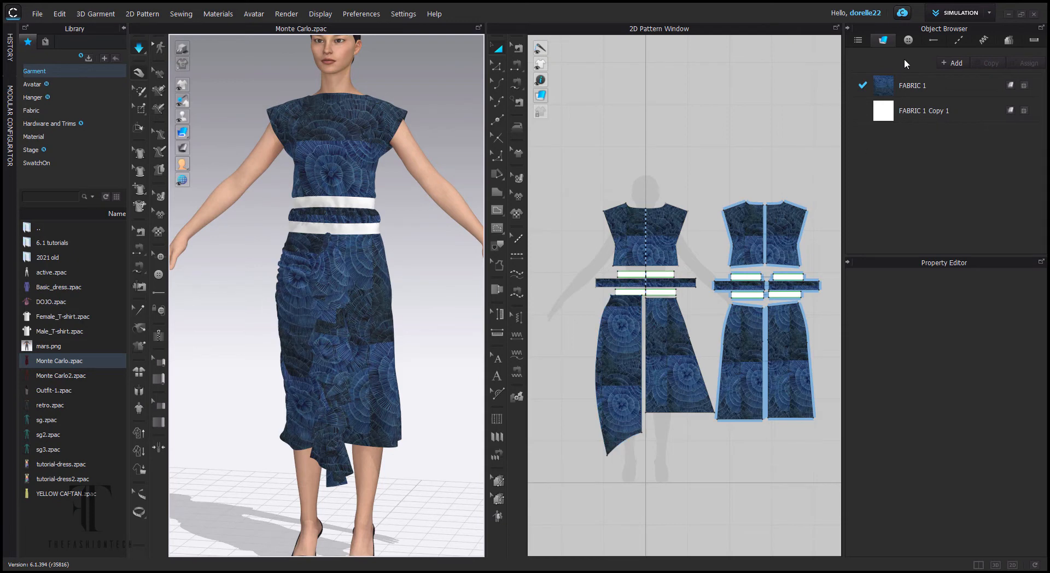
Step: Set FABRIC 1's back color to Navy (#060065), clear the selection, and inspect both sides of the skirt ruffle
left_click(911, 86)
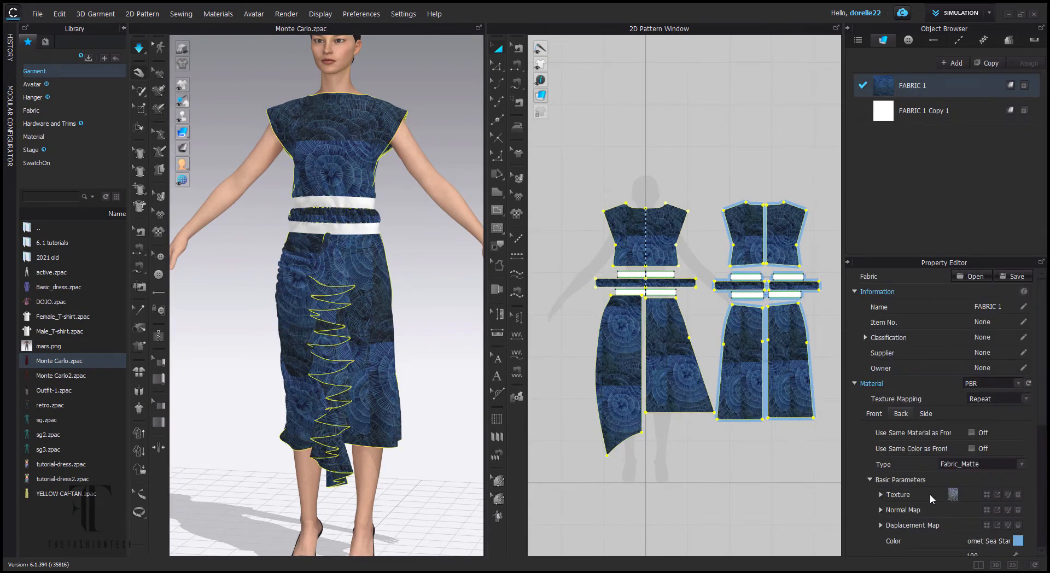
left_click(1016, 541)
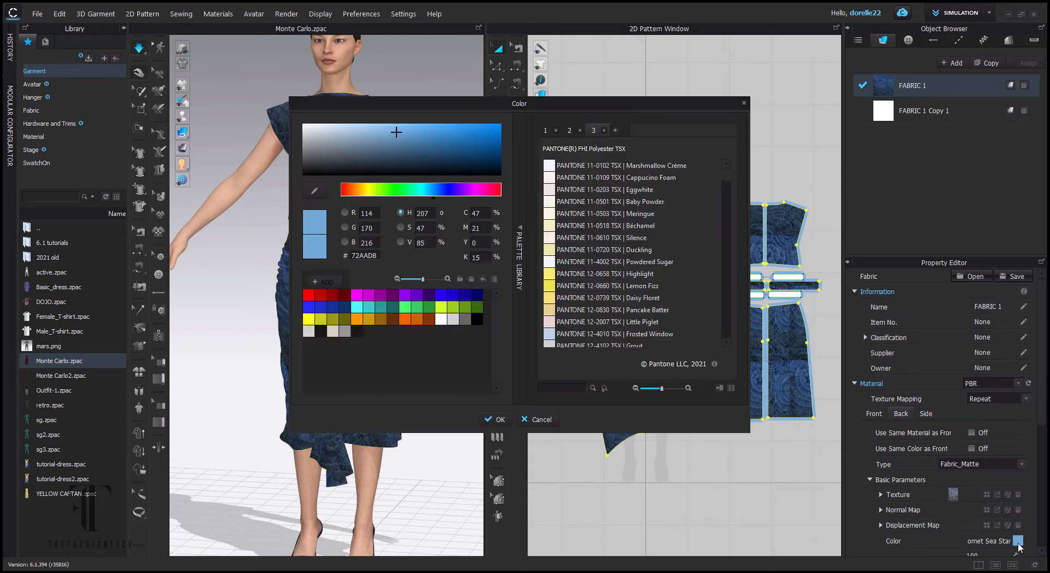
left_click(477, 295)
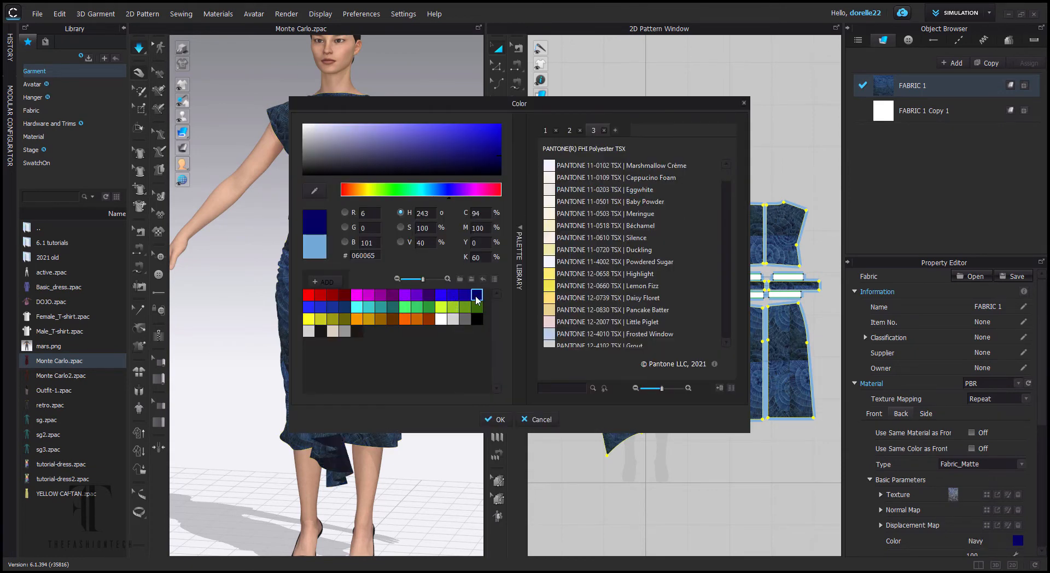
left_click(500, 419)
left_click(432, 289)
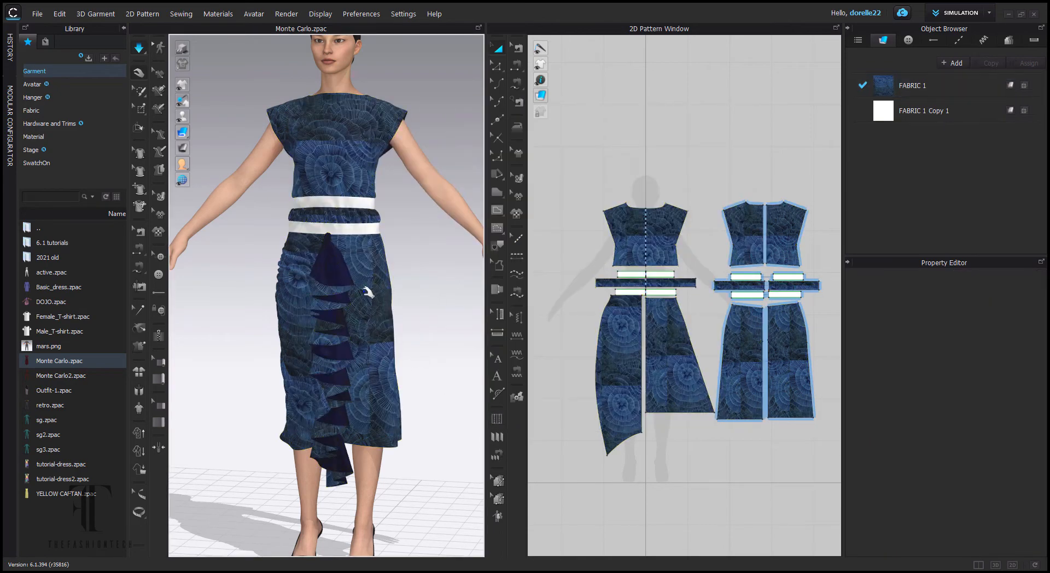
scroll(368, 293, "down", 3)
scroll(372, 289, "up", 8)
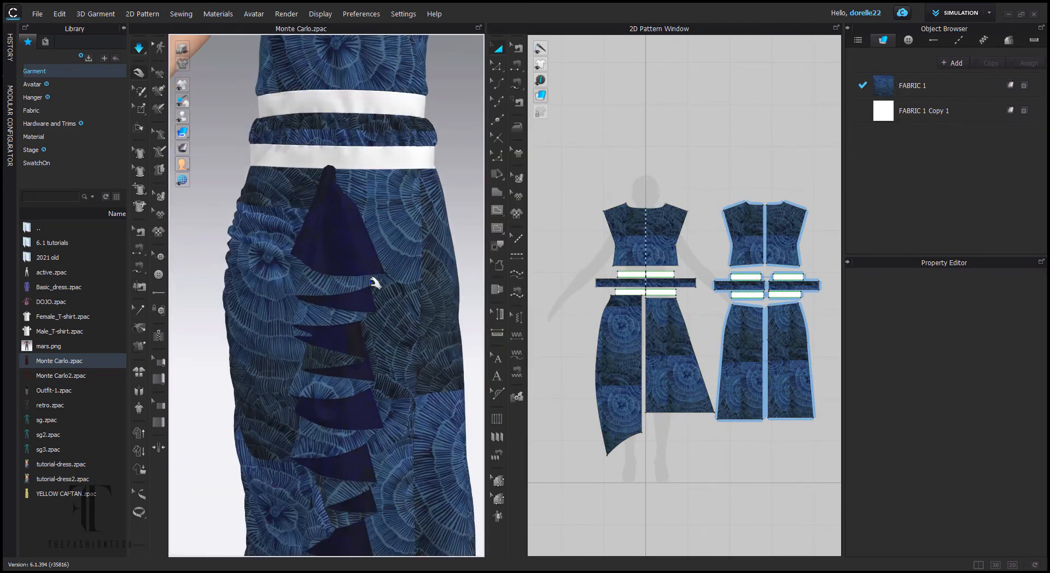
scroll(372, 285, "up", 8)
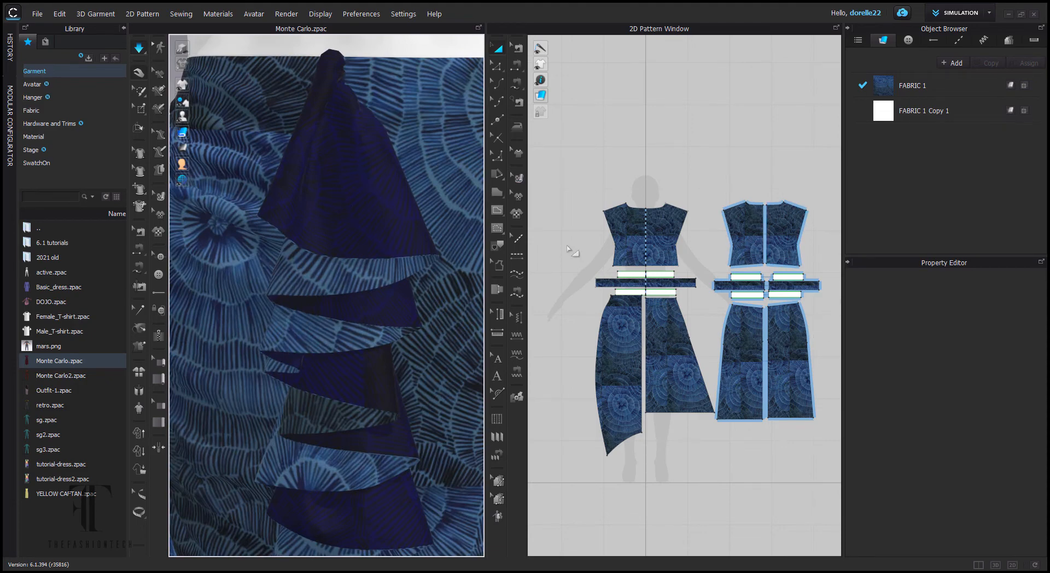
scroll(412, 277, "down", 10)
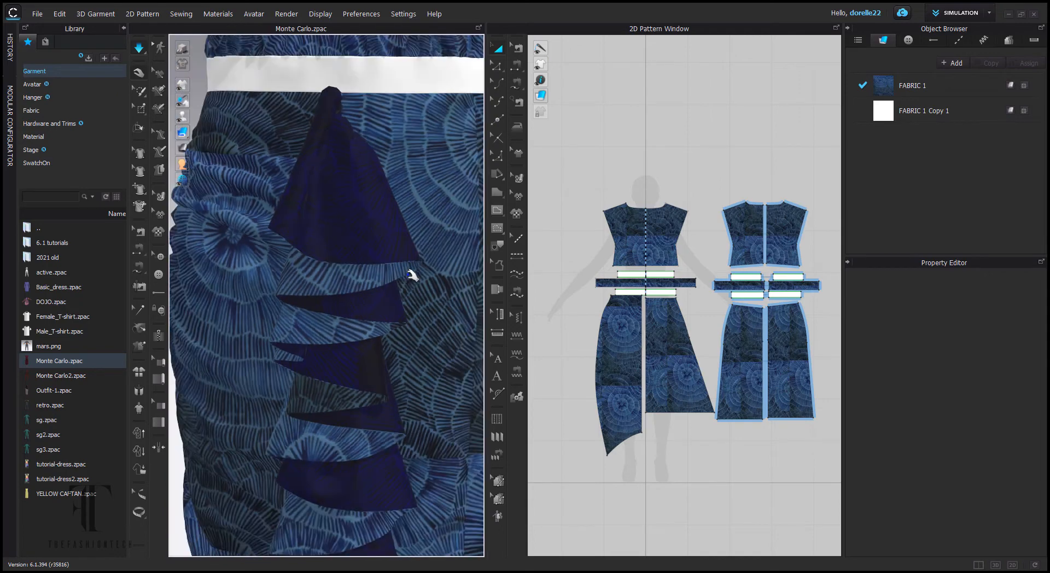
scroll(412, 281, "down", 8)
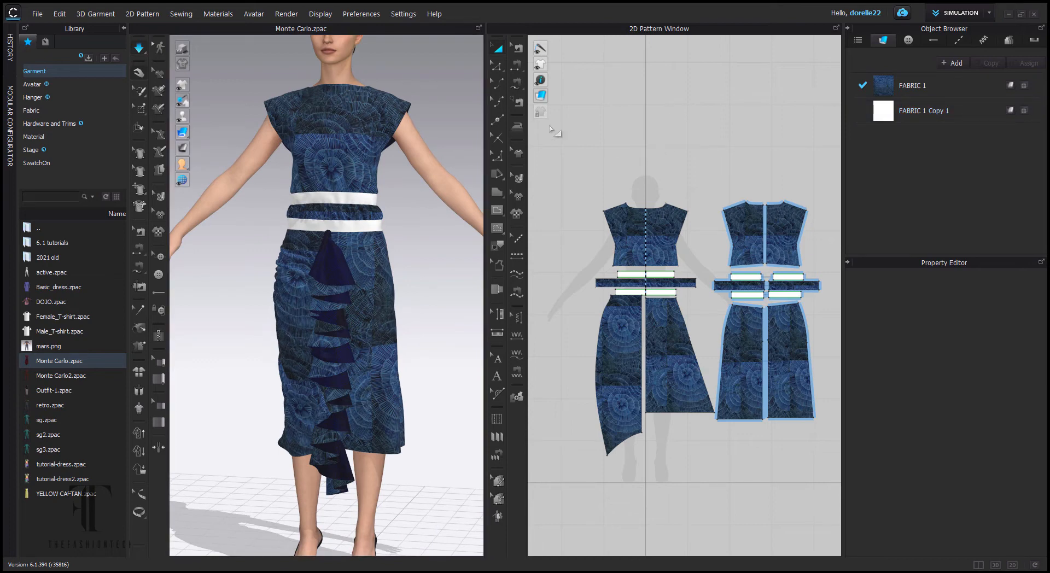
Step: Show Back Texture Surface on the 2D pattern, and lift the front skirt panel's hem in 3D to inspect its reverse side
mouse_move(541, 96)
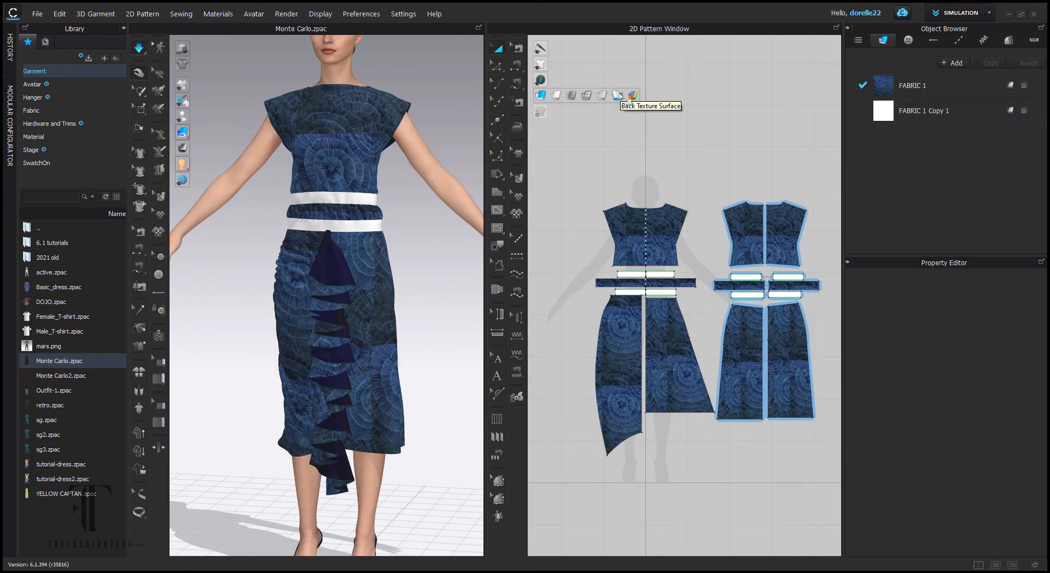
left_click(618, 96)
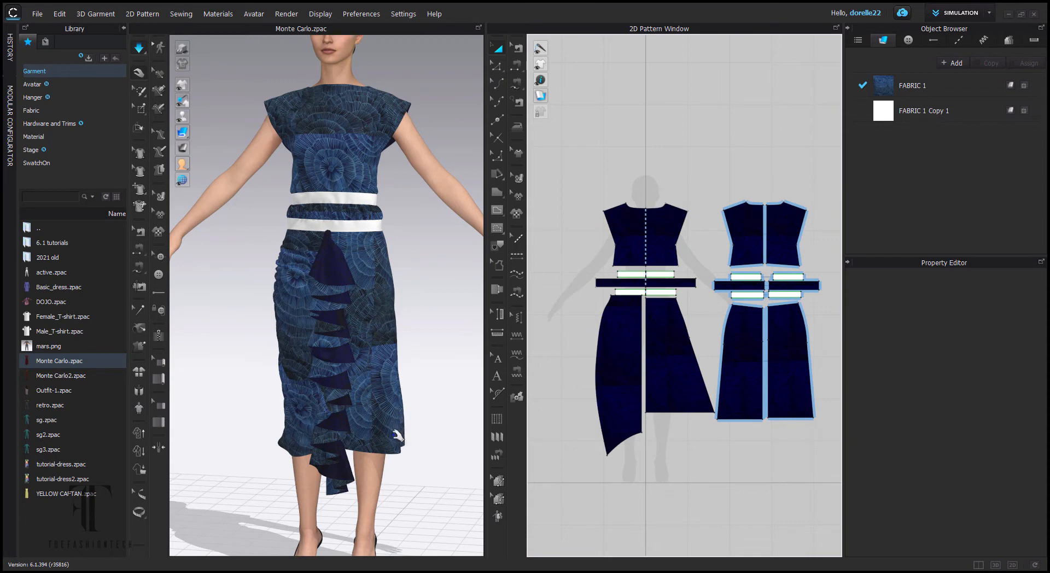
left_click_drag(398, 436, 403, 375)
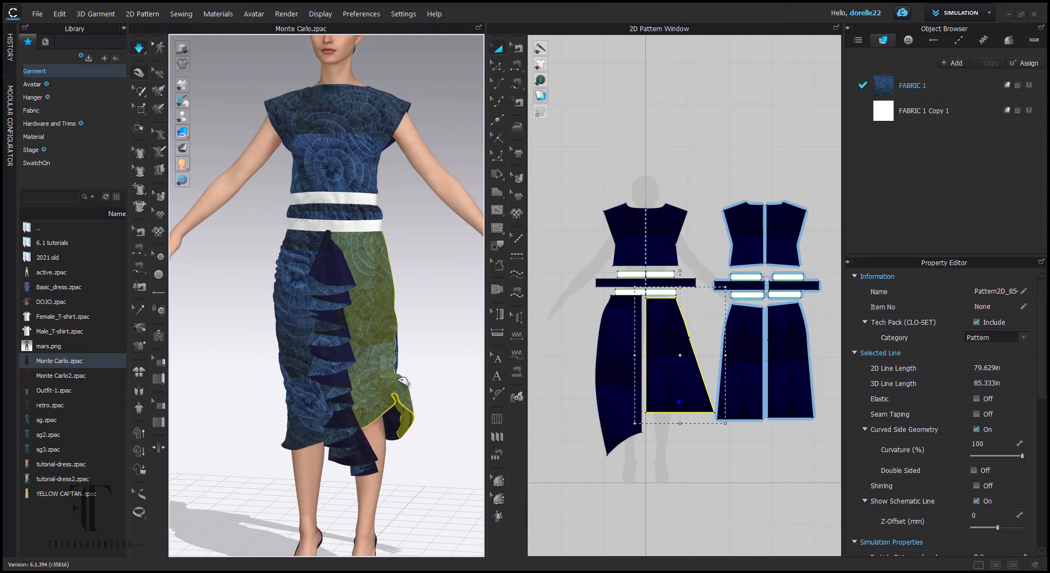
left_click_drag(403, 382, 406, 404)
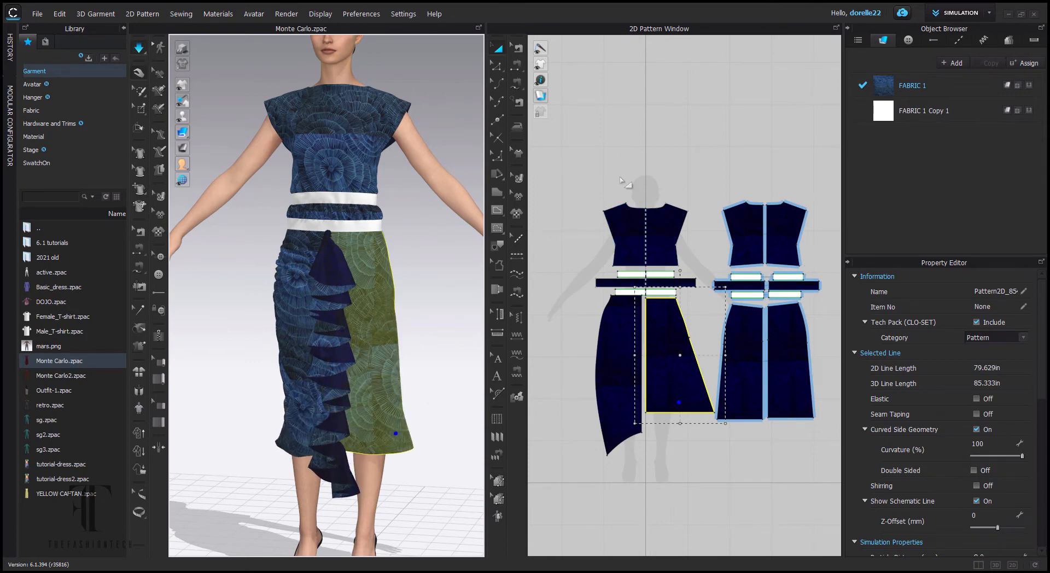
left_click_drag(575, 178, 812, 465)
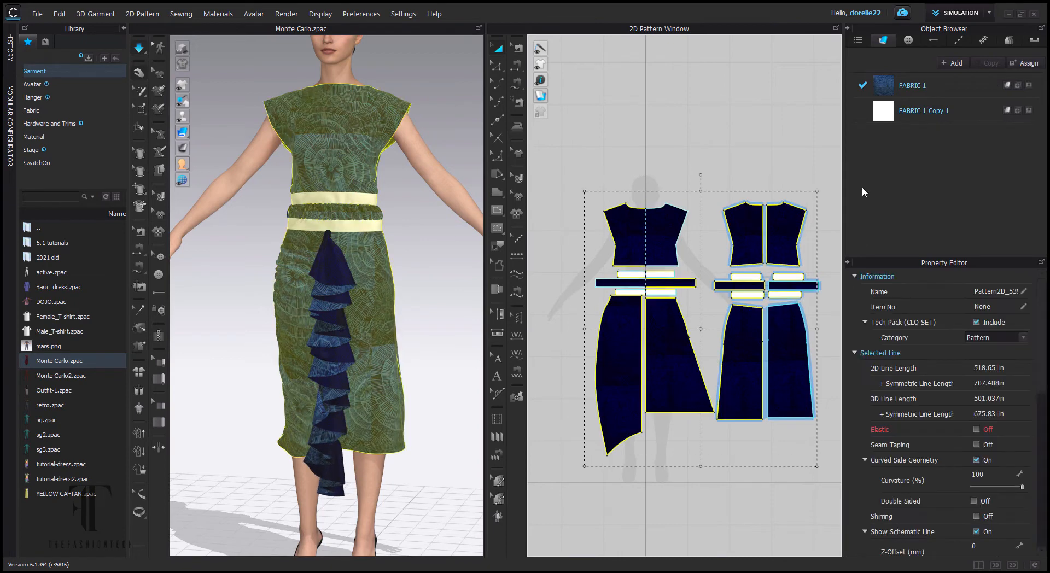
Step: Turn off Use Same Material as Front for FABRIC 1 Copy 1's back side, and set its back color to Black (#000000)
left_click(887, 114)
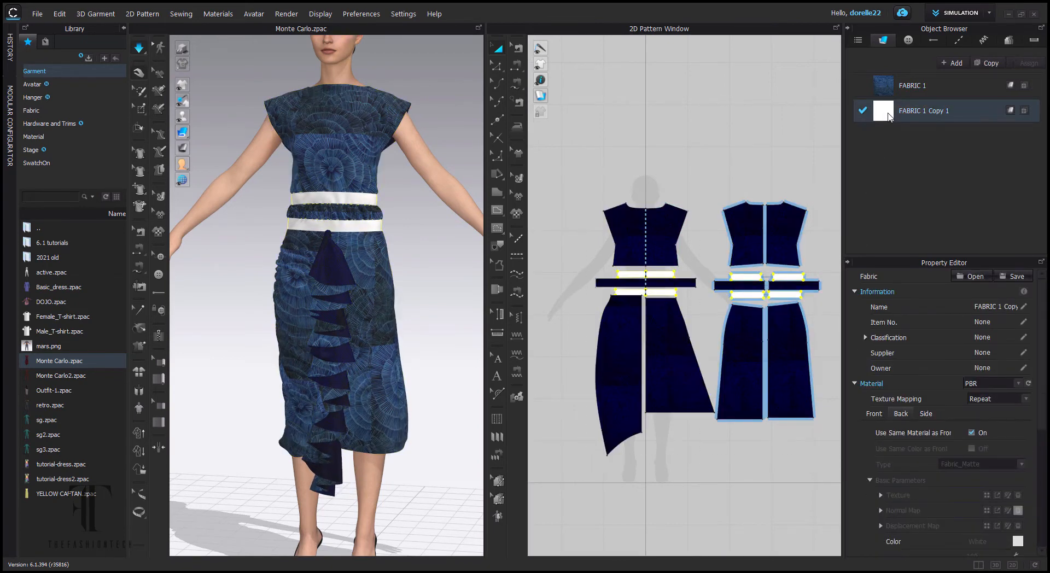
left_click(971, 433)
left_click(1018, 541)
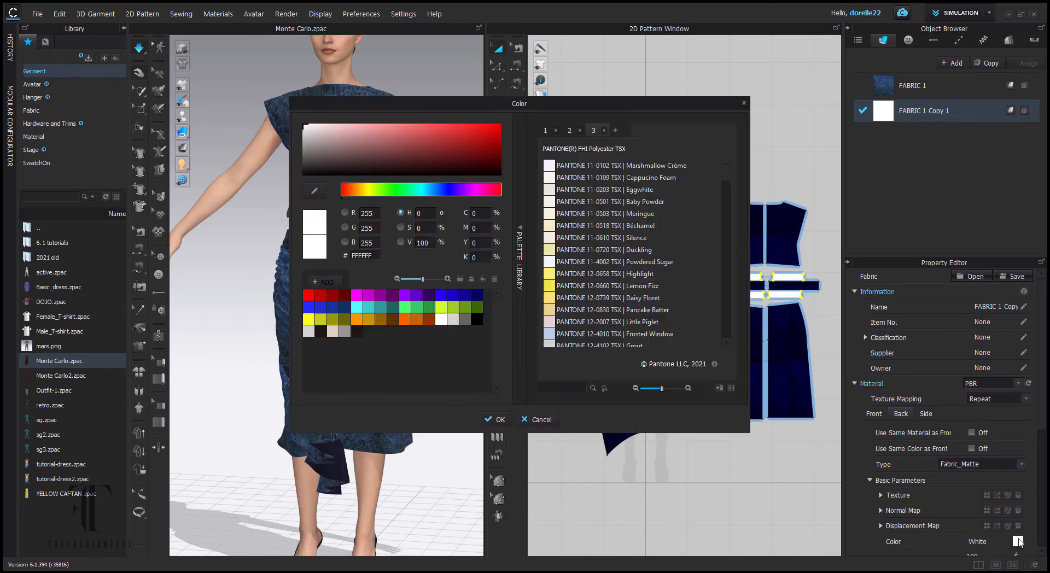
left_click(477, 319)
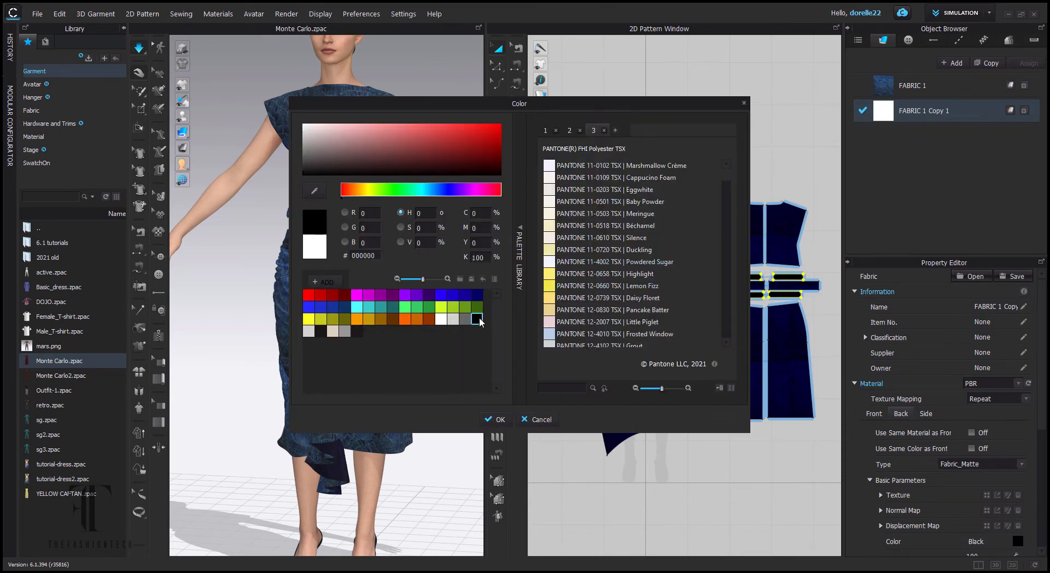
left_click(497, 421)
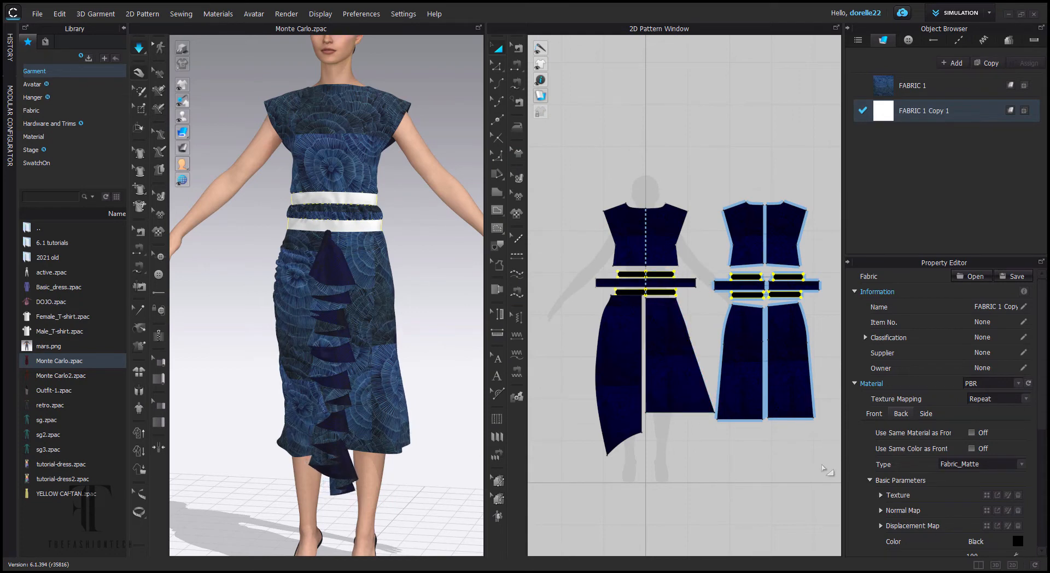
Step: Set FABRIC 1 Copy 1's front color to Blue 1 (#2600FD), and clear the selection
left_click(874, 414)
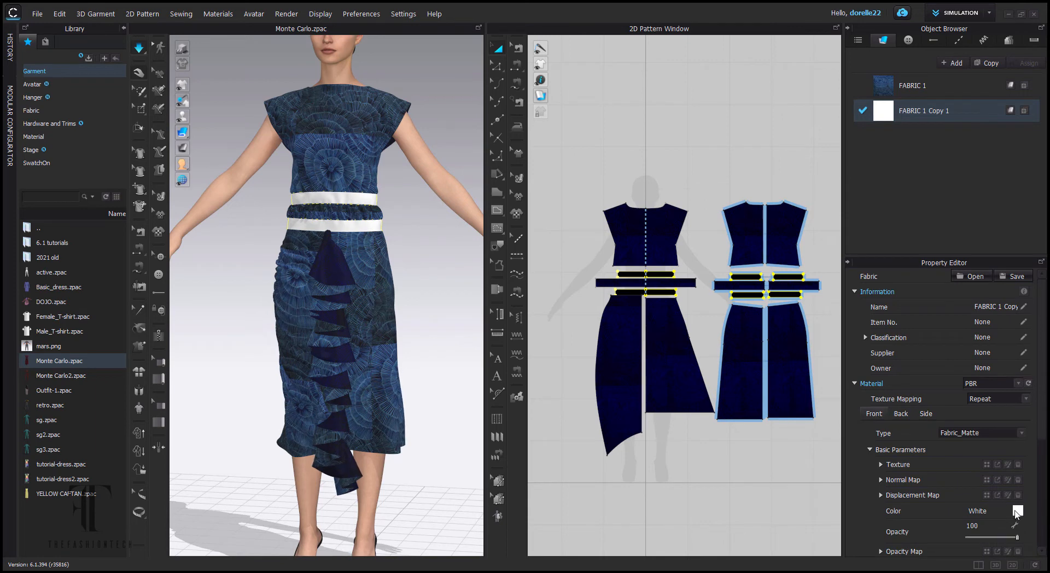
left_click(1017, 512)
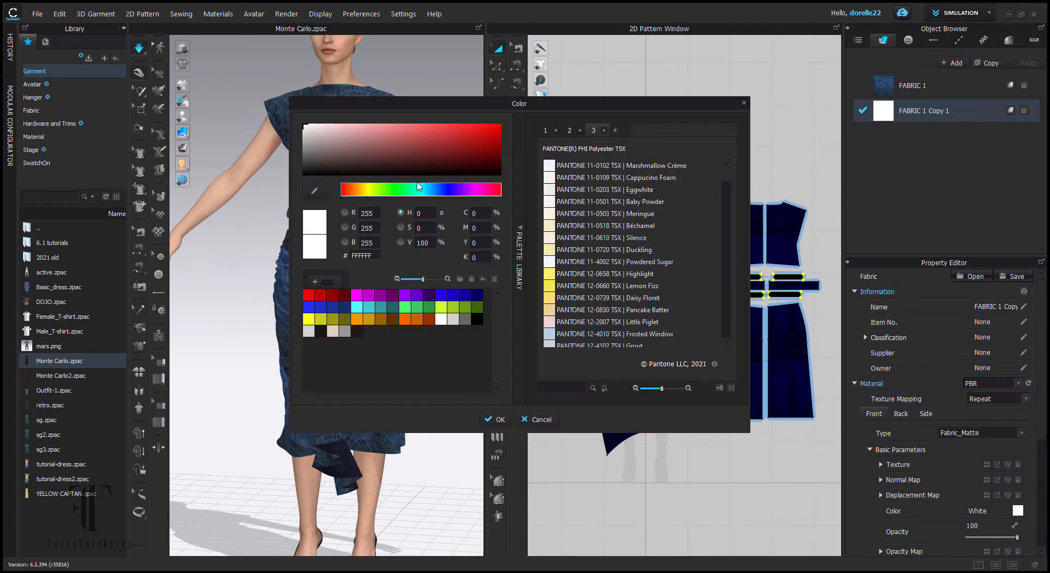
left_click(440, 194)
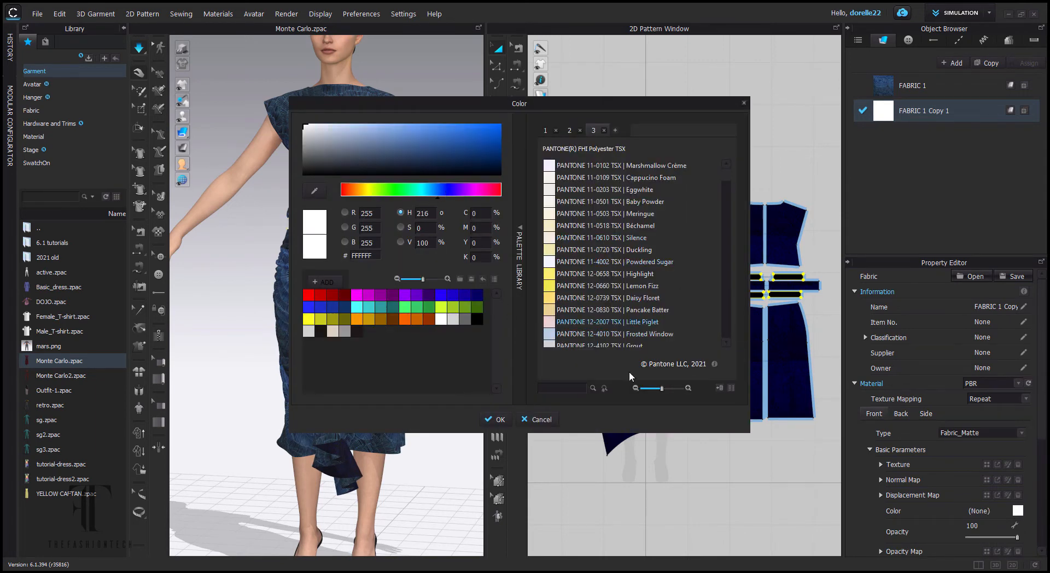
left_click(501, 420)
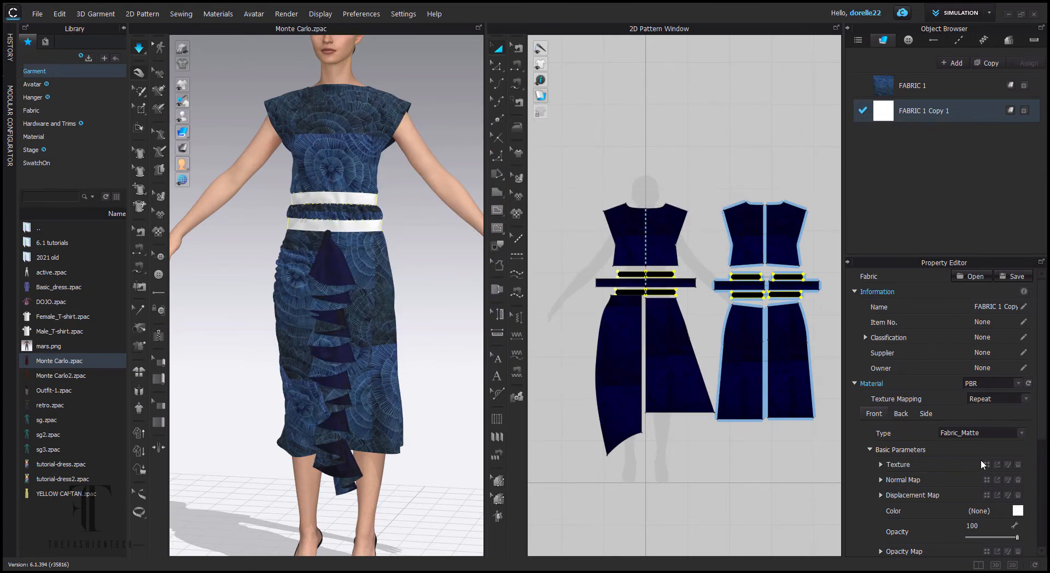
left_click(1017, 512)
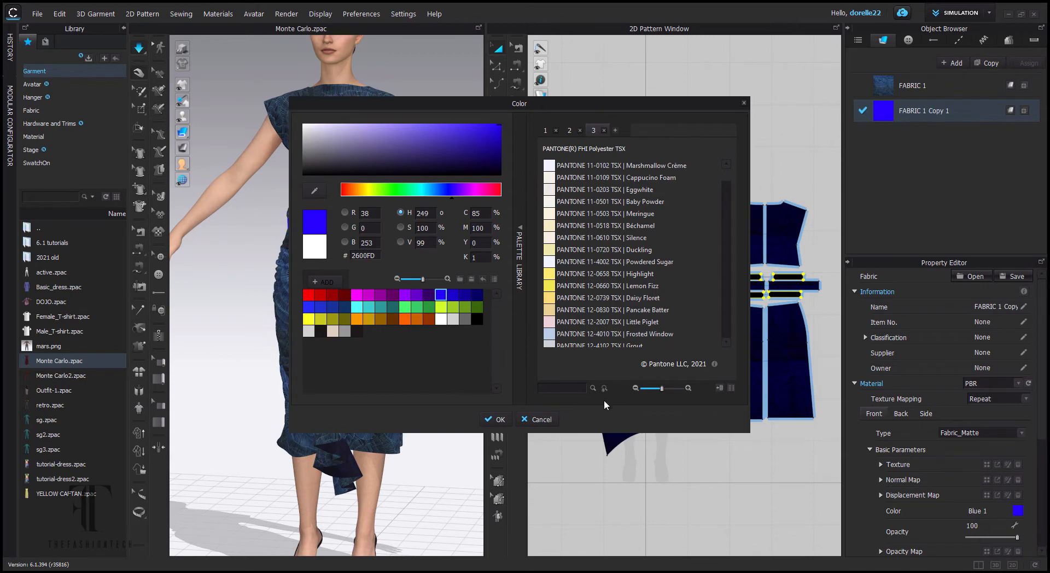
left_click(496, 420)
left_click(590, 434)
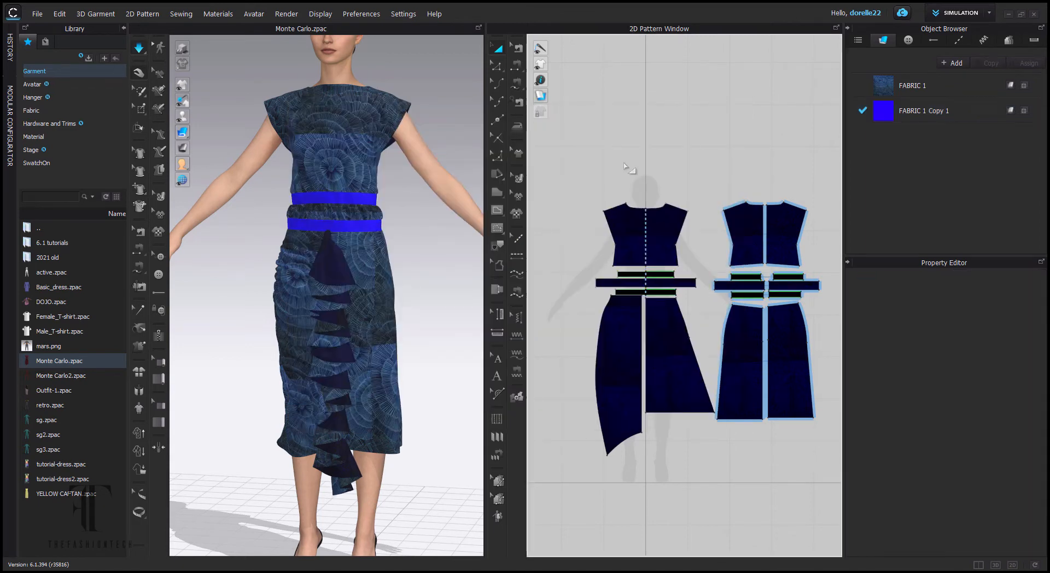
Step: Preview the 2D pattern in the plain white, translucent, outline-only and mesh surface styles, and examine the bodice mesh up close
right_click_drag(376, 287, 410, 288)
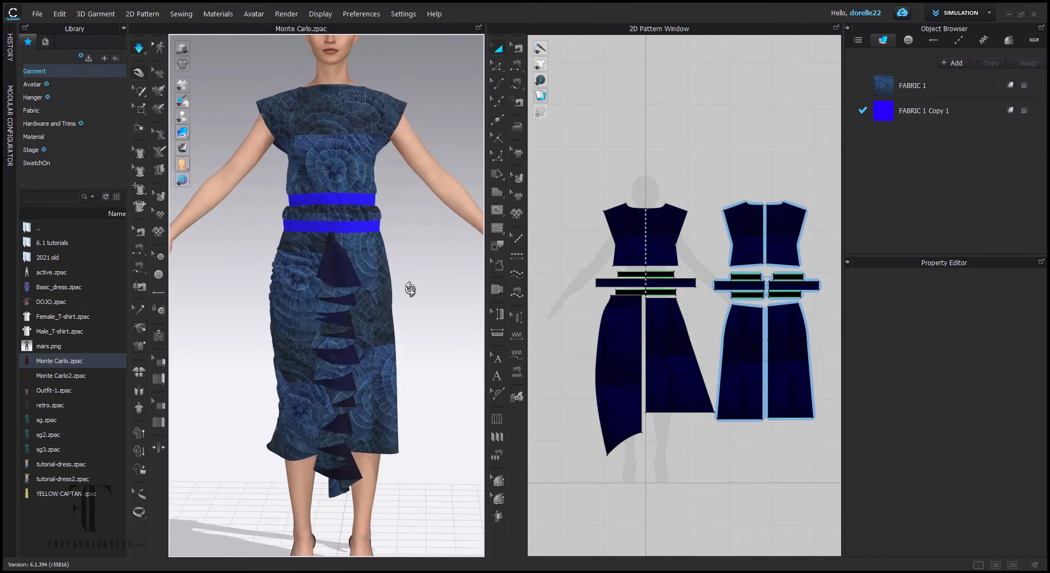
mouse_move(544, 98)
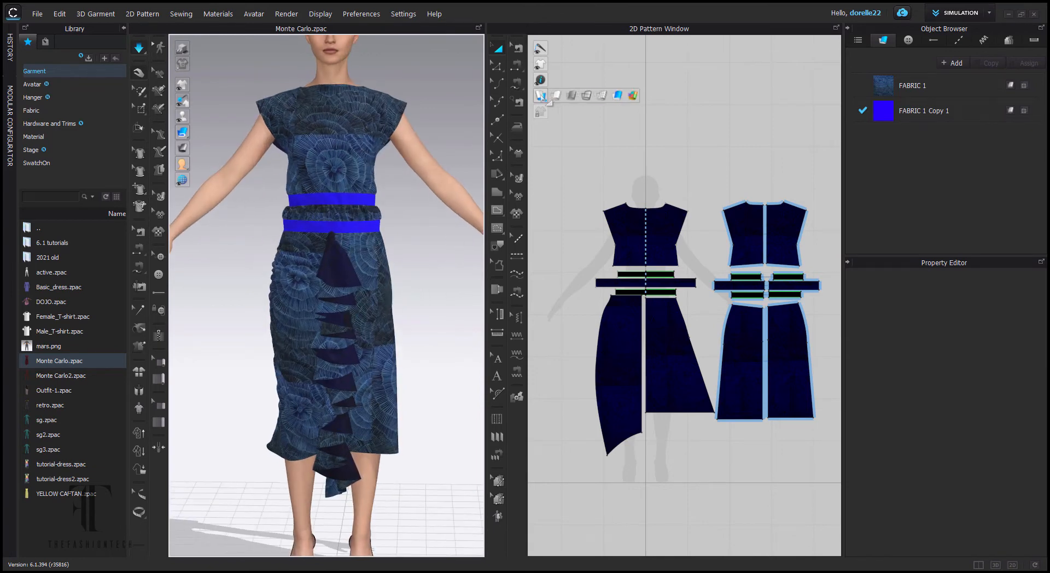
left_click(556, 98)
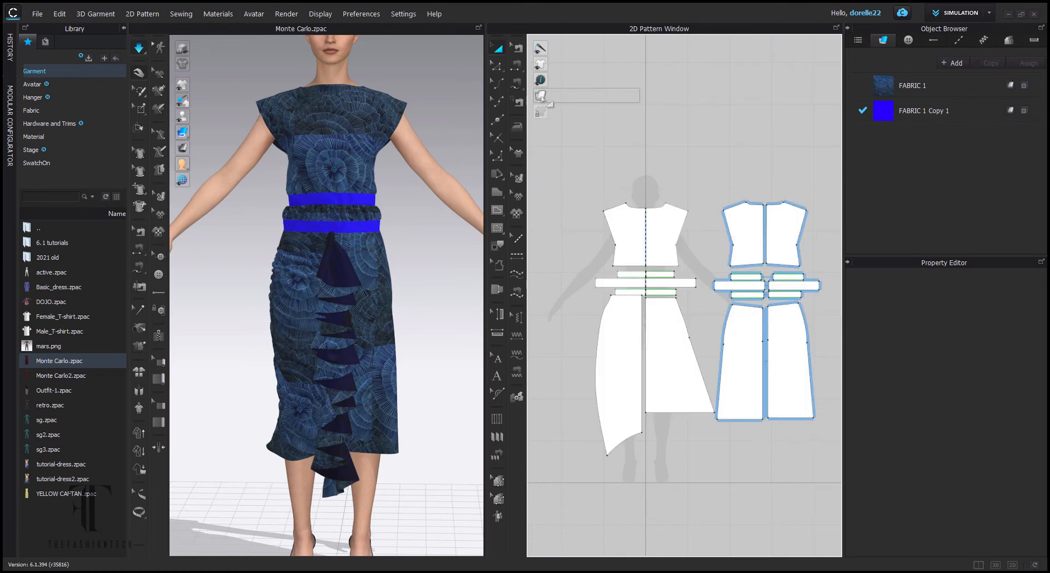
left_click(576, 96)
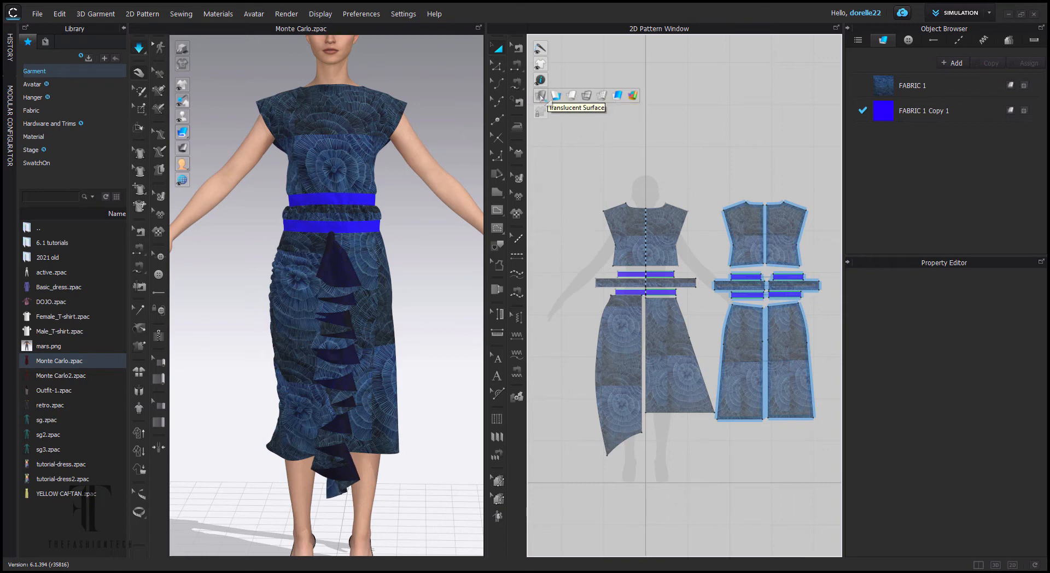
left_click(587, 96)
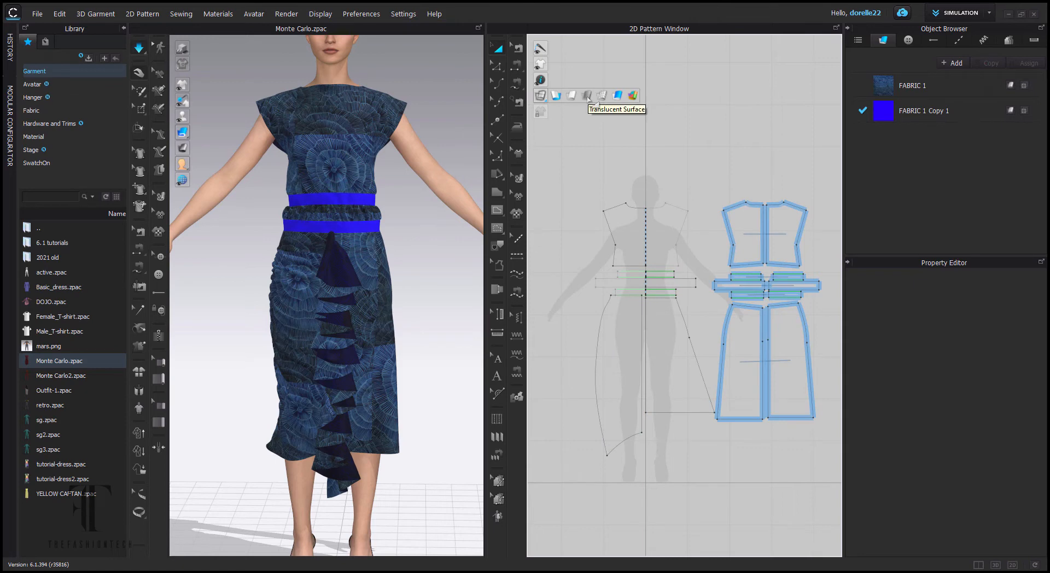
left_click(602, 96)
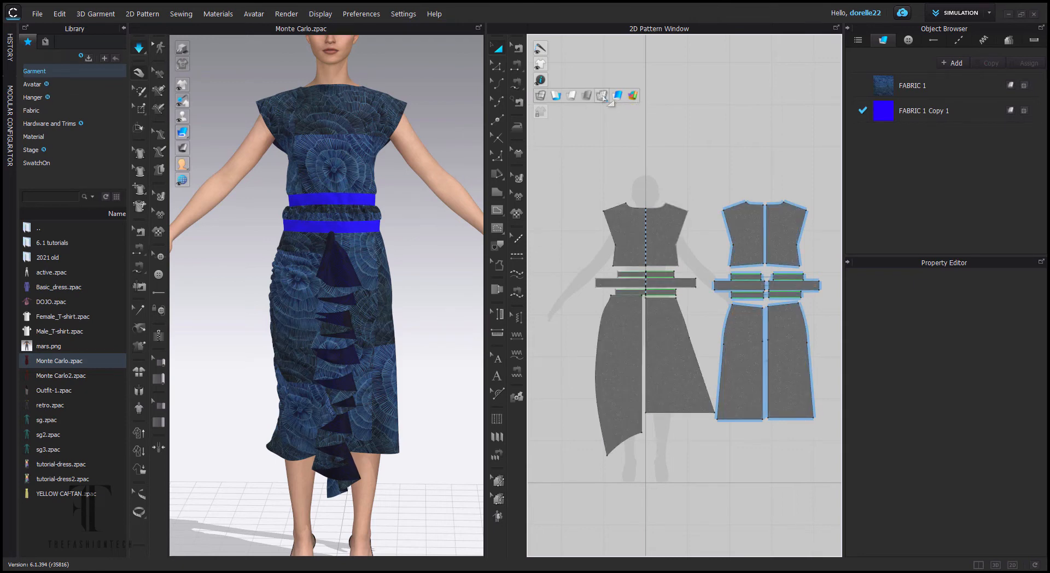
scroll(661, 238, "down", 3)
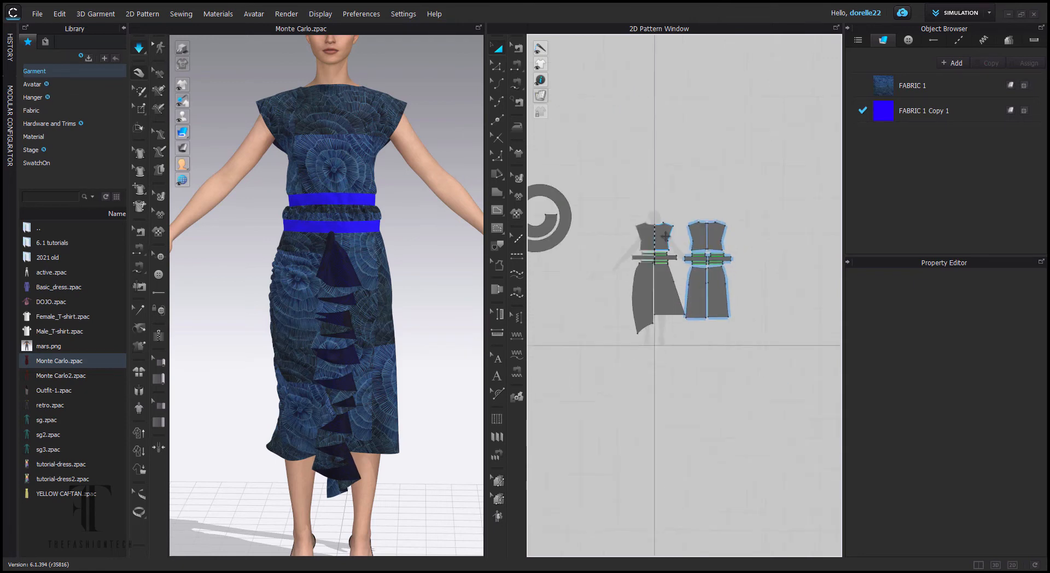
scroll(668, 233, "up", 10)
scroll(674, 239, "down", 5)
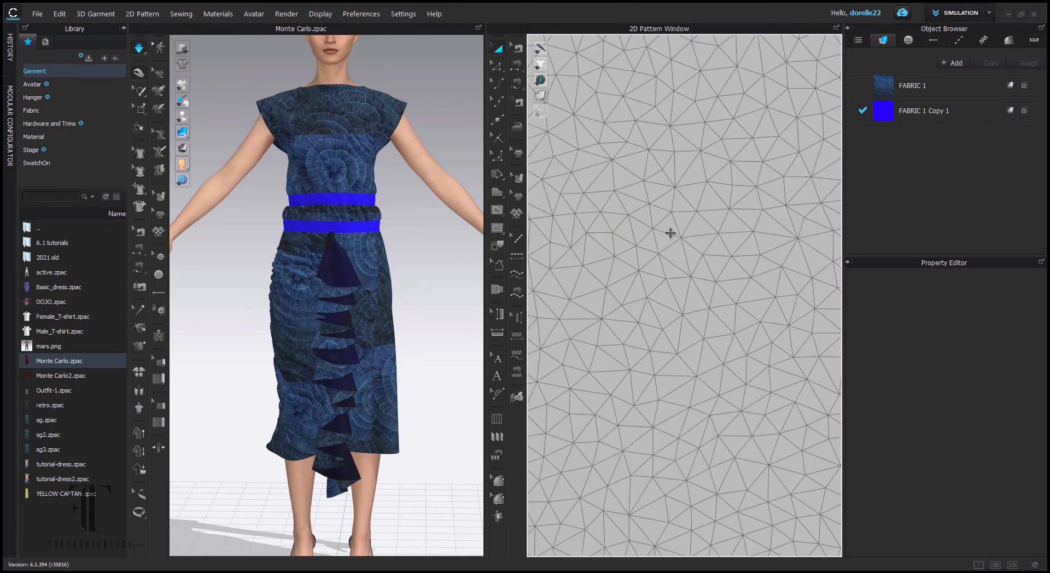
scroll(674, 239, "down", 3)
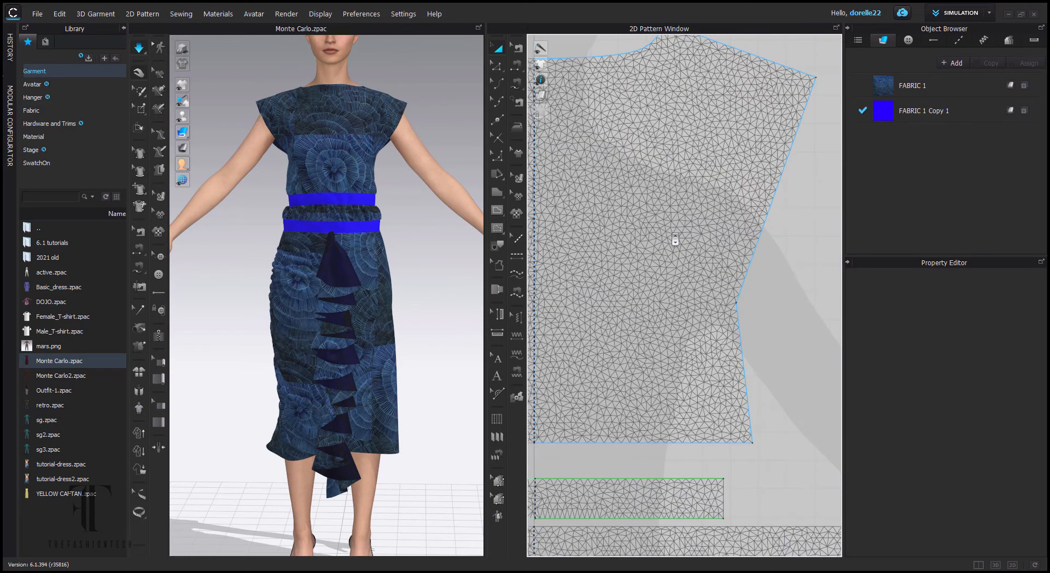
scroll(672, 232, "down", 2)
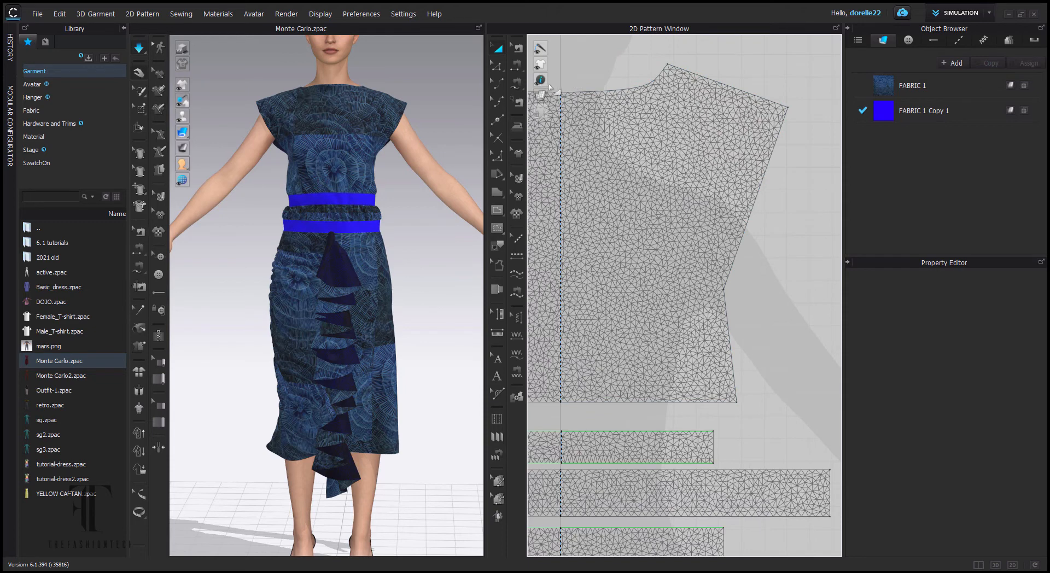
Step: Show the 2D pattern with its front texture, and change it to the style that colors each pattern piece differently
mouse_move(542, 96)
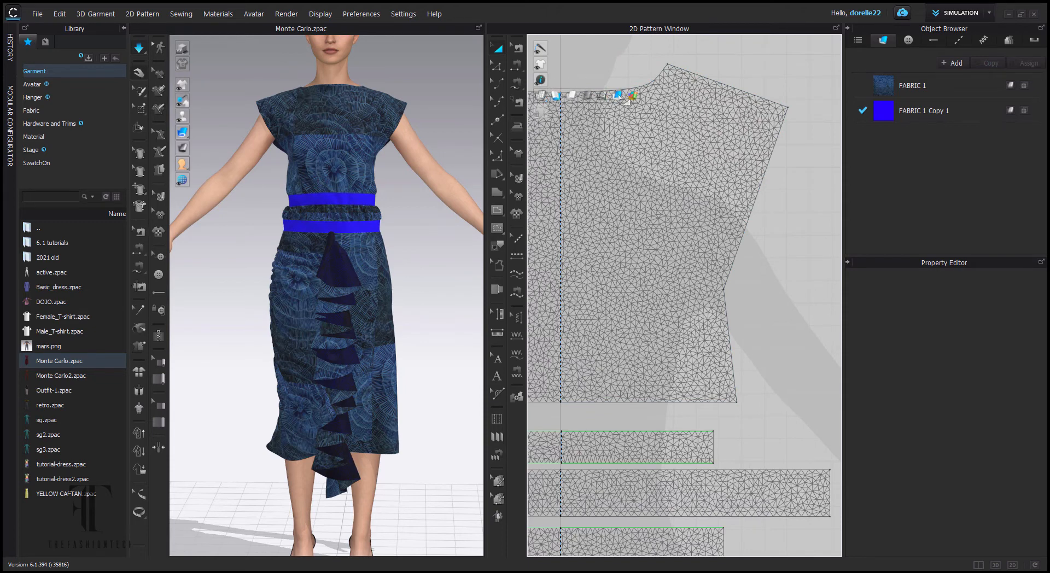
left_click(618, 96)
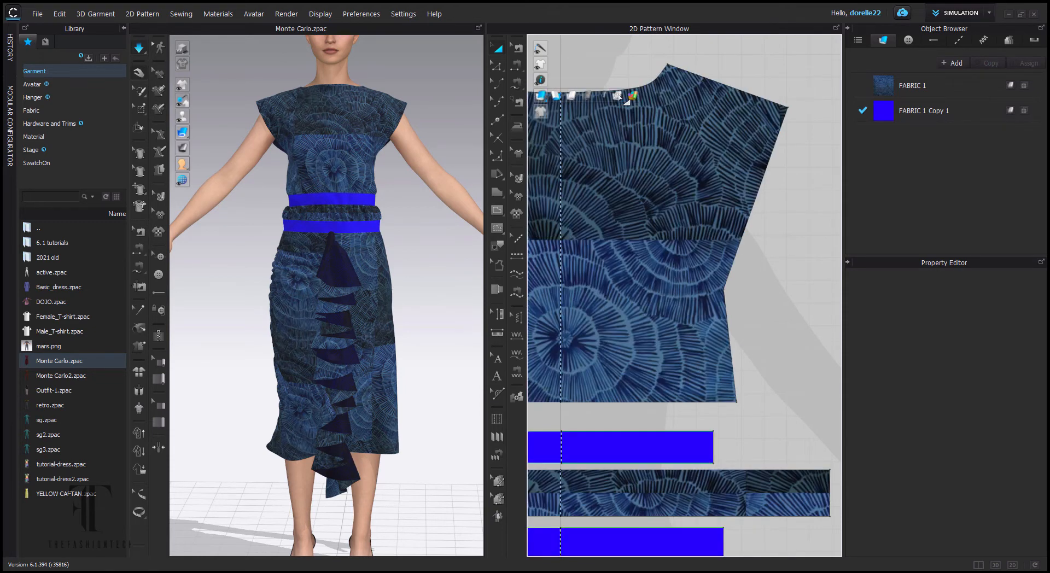
left_click(633, 96)
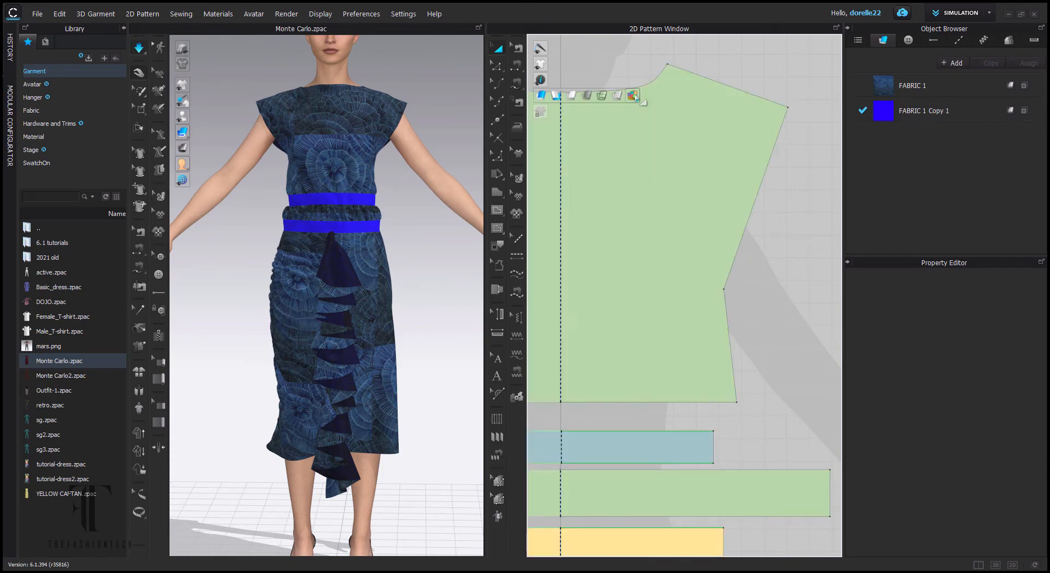
scroll(736, 301, "up", 4)
scroll(739, 297, "down", 10)
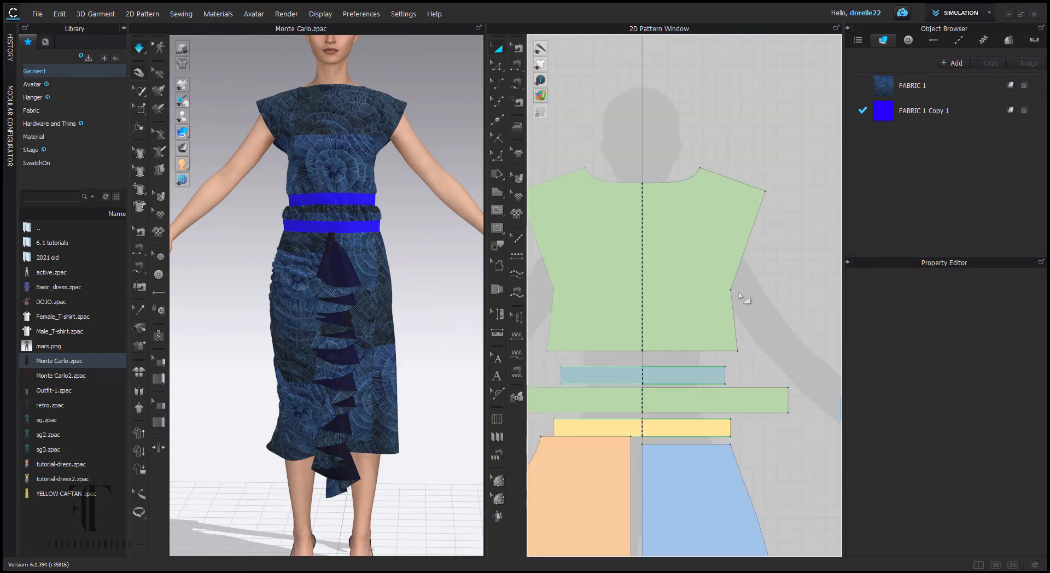
scroll(694, 249, "down", 2)
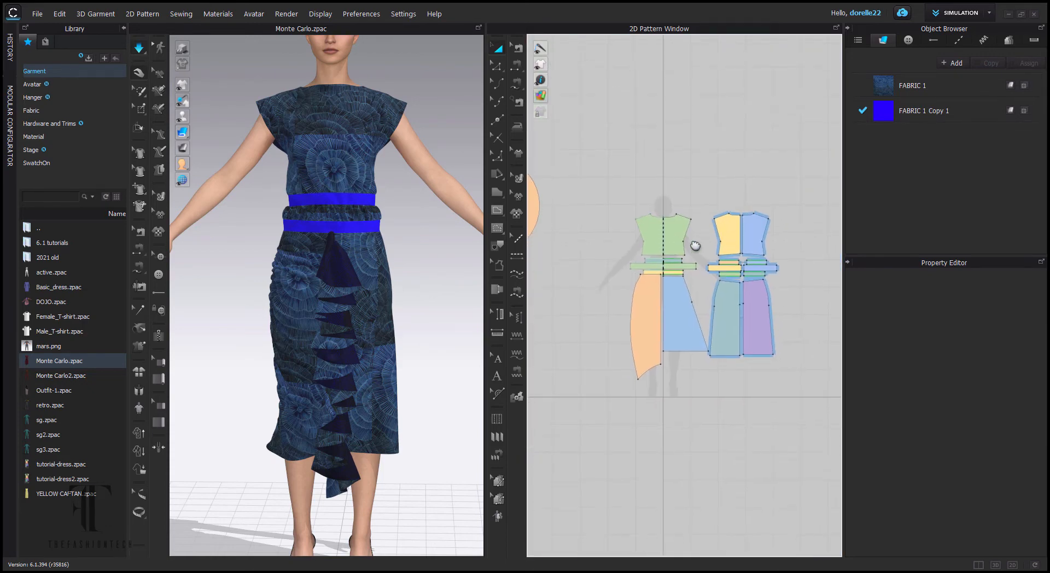
scroll(728, 233, "up", 2)
middle_click_drag(742, 234, 729, 232)
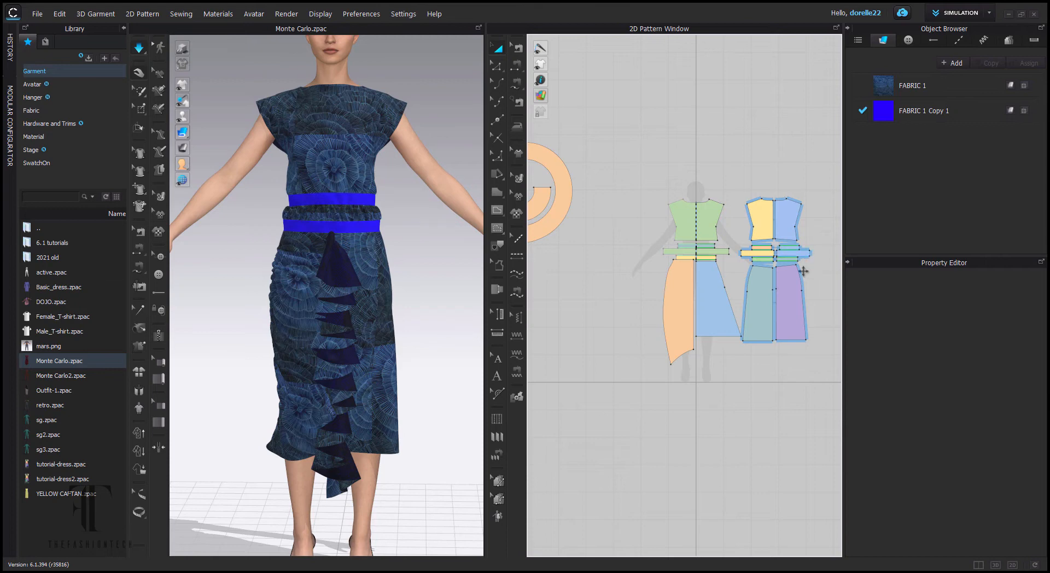
scroll(798, 277, "down", 2)
scroll(798, 276, "up", 3)
scroll(798, 277, "up", 1)
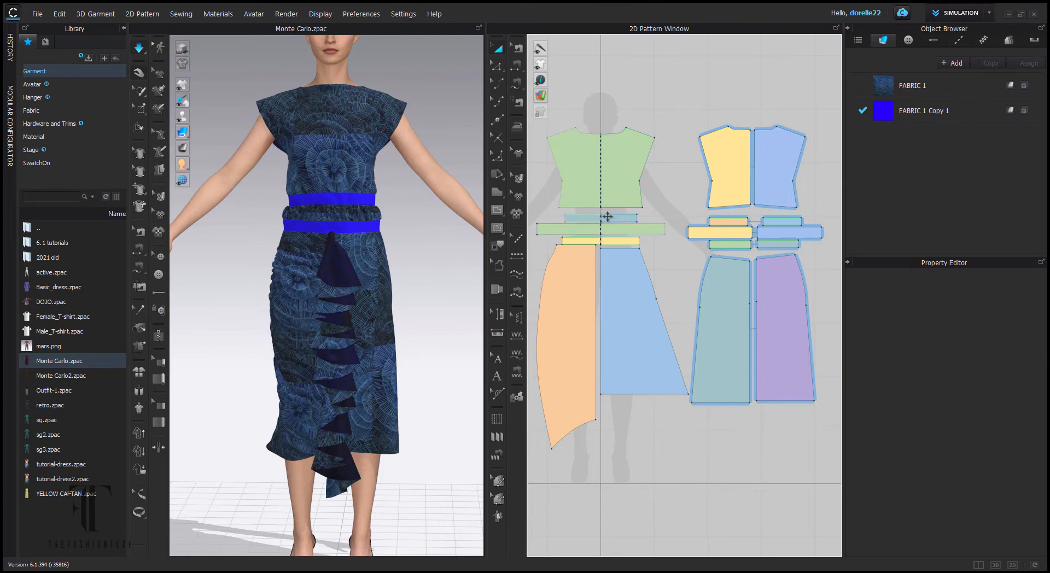
scroll(650, 241, "down", 4)
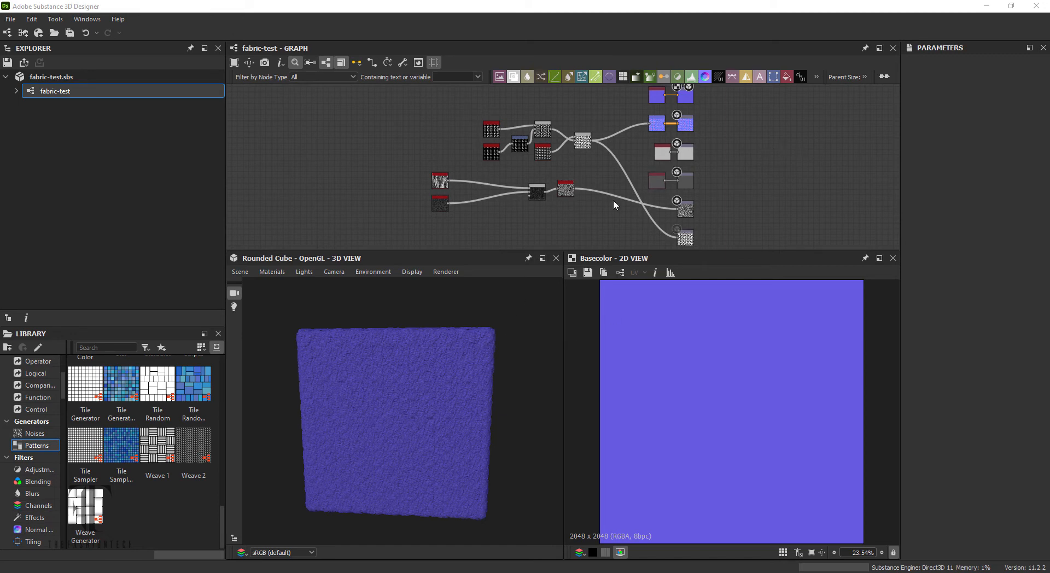
Step: Switch to Adobe Substance 3D Designer, and examine the Normal output node in the fabric-test graph up close
scroll(730, 133, "down", 1)
middle_click_drag(730, 135, 616, 180)
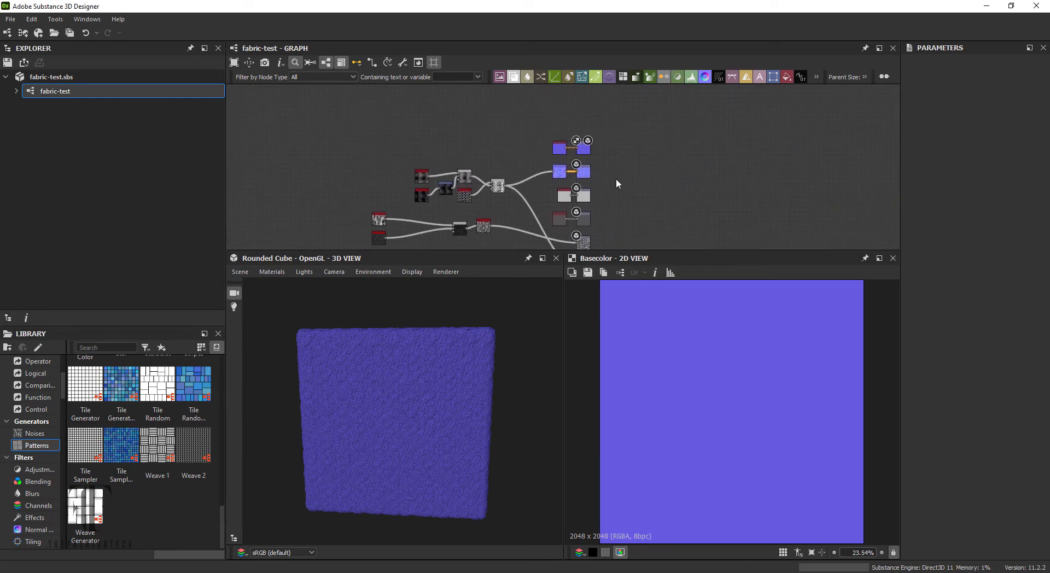
scroll(592, 165, "up", 10)
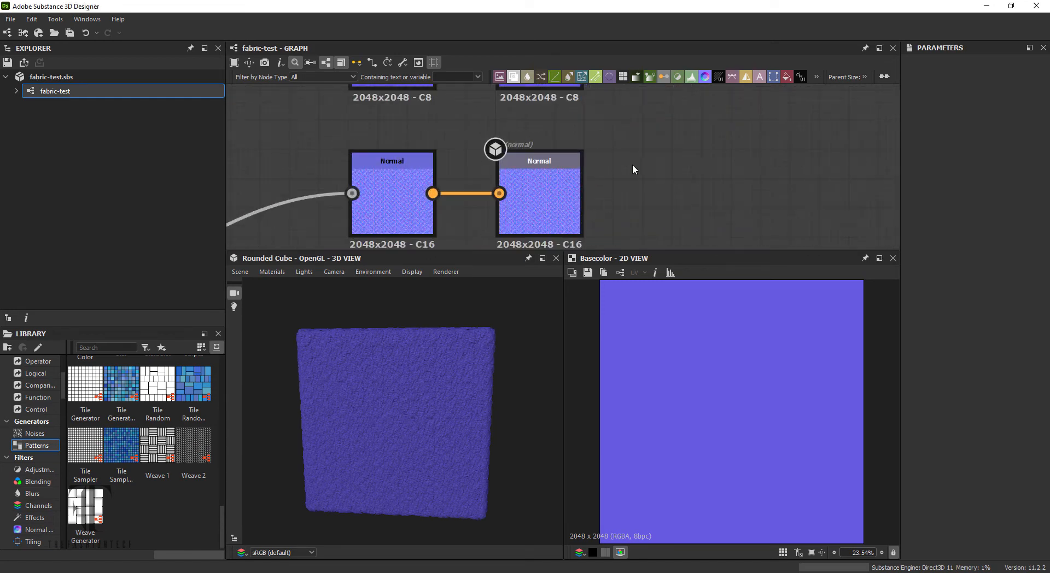
Step: Set the Uniform Color node's output color to dark purple (R 117, G 0, B 138), and inspect the fabric on the 3D cube
middle_click_drag(632, 164, 704, 262)
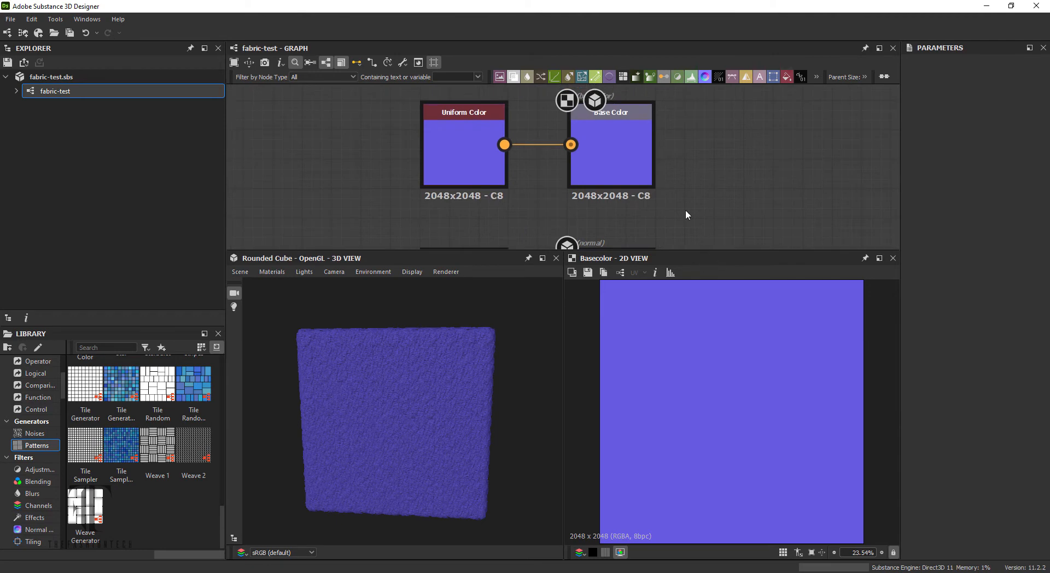
left_click(472, 159)
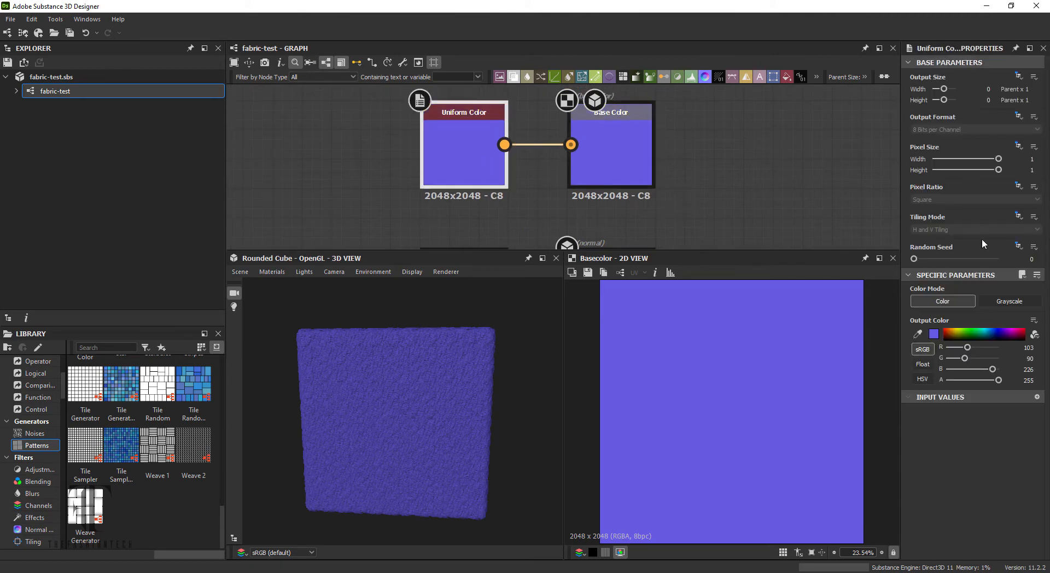
left_click(992, 333)
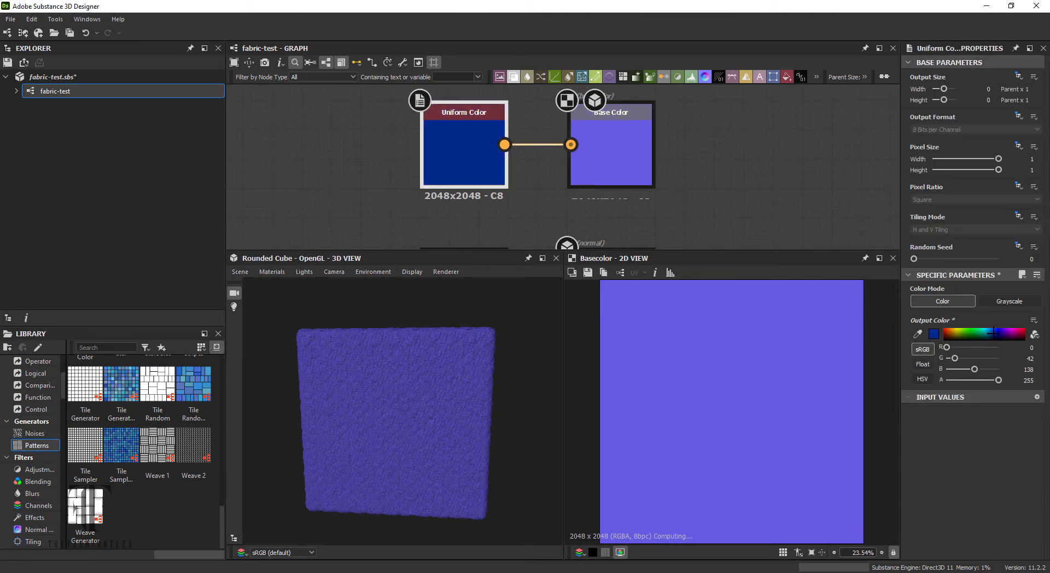
mouse_move(991, 333)
left_mouse_down()
mouse_move(979, 331)
mouse_move(1010, 332)
left_mouse_up()
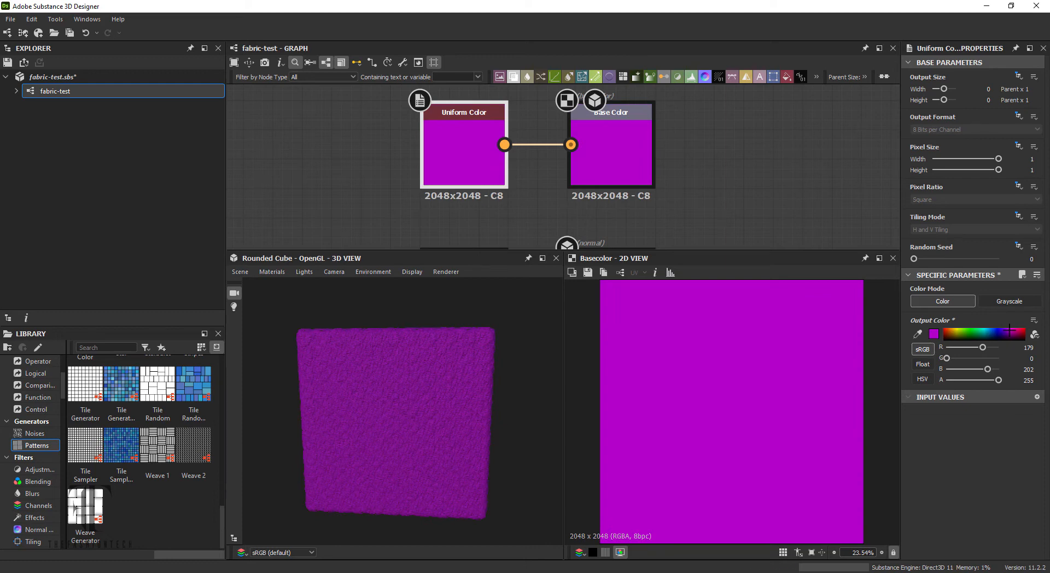
left_click_drag(1010, 332, 1010, 334)
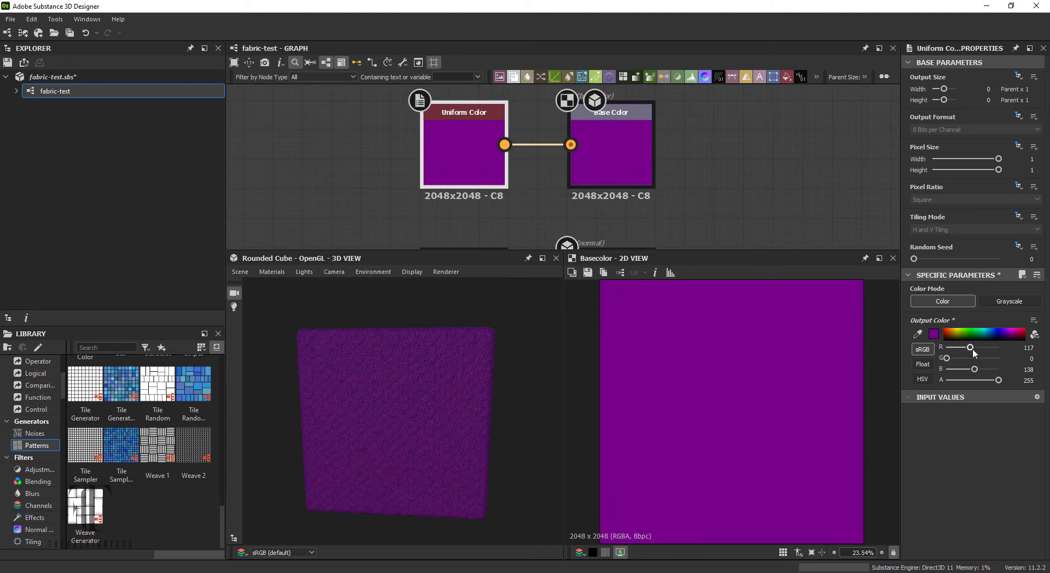
left_click(698, 176)
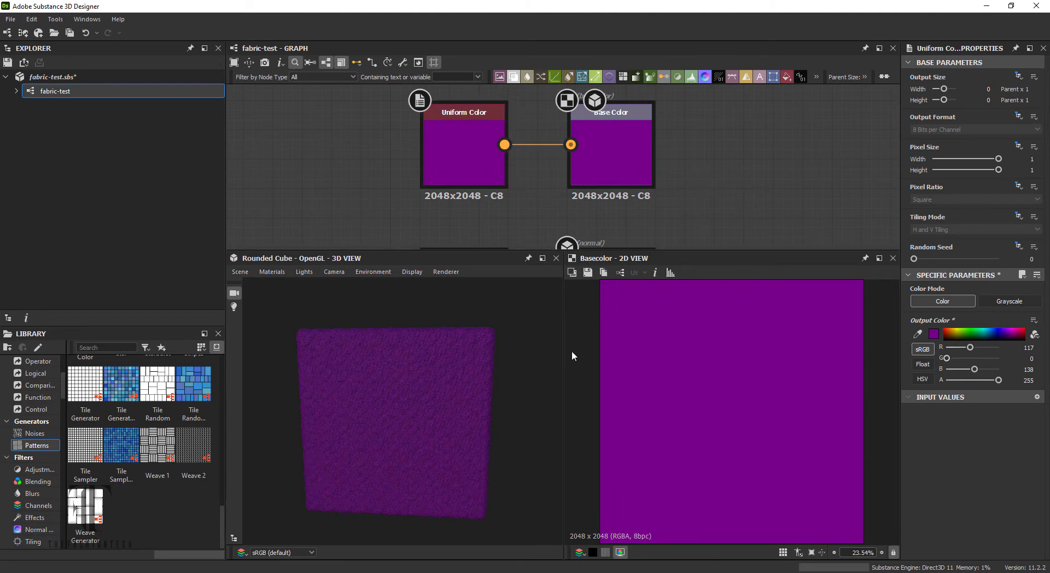
scroll(538, 359, "up", 6)
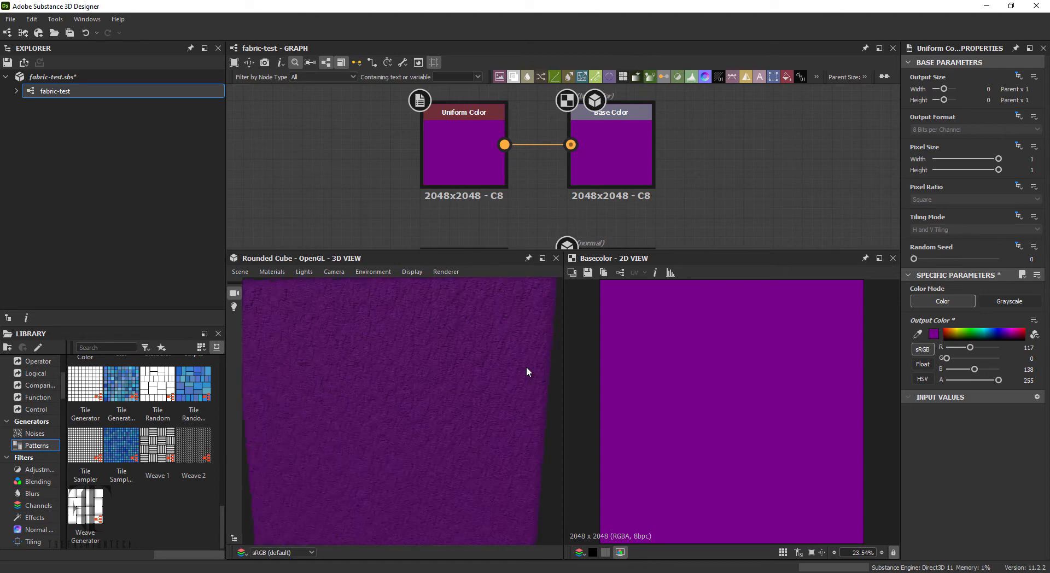
scroll(526, 367, "down", 5)
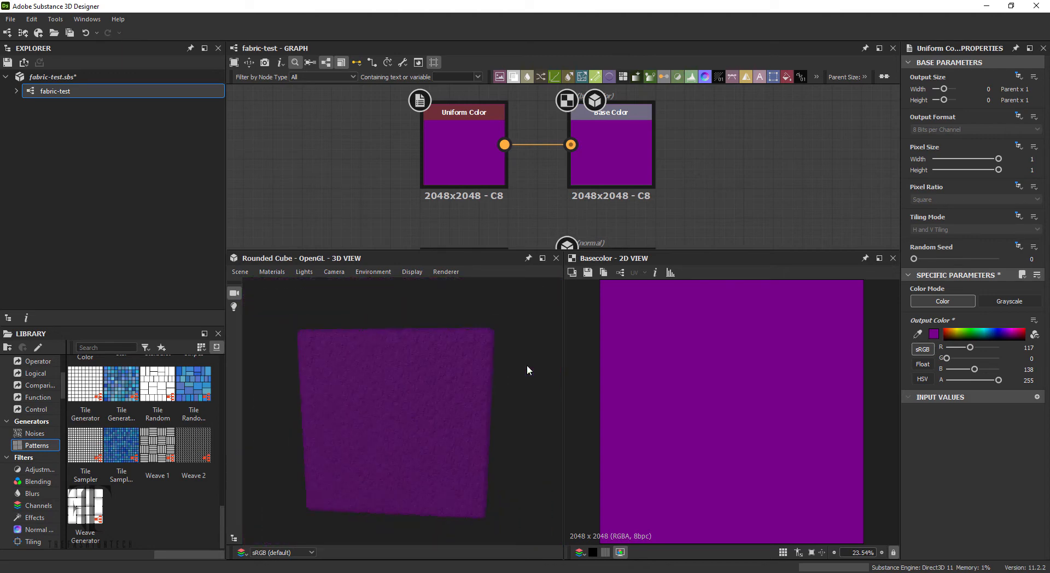
left_click_drag(425, 379, 548, 366)
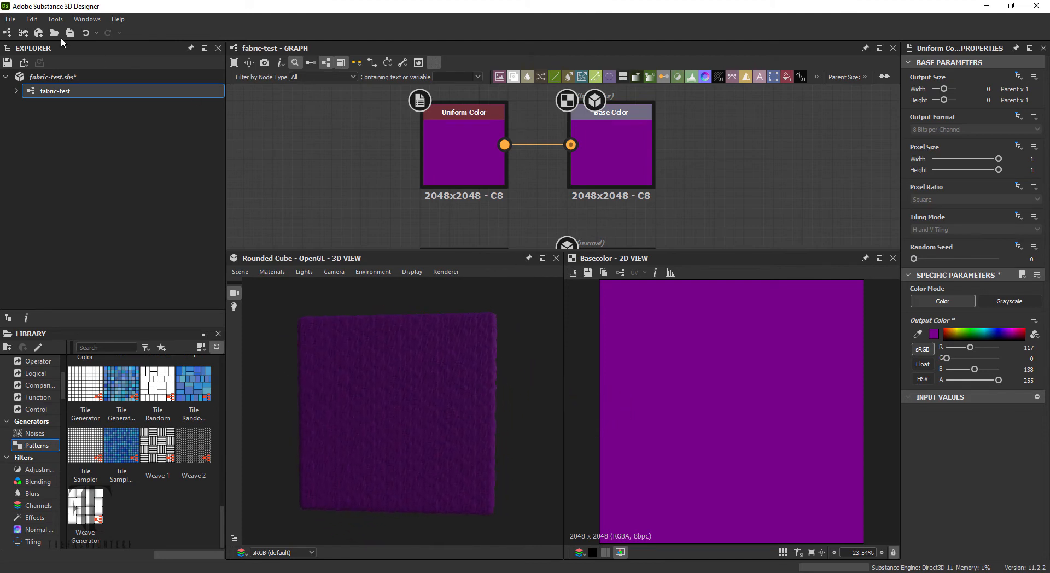
Step: Save all open packages to store the changes in fabric-test.sbs
left_click(9, 21)
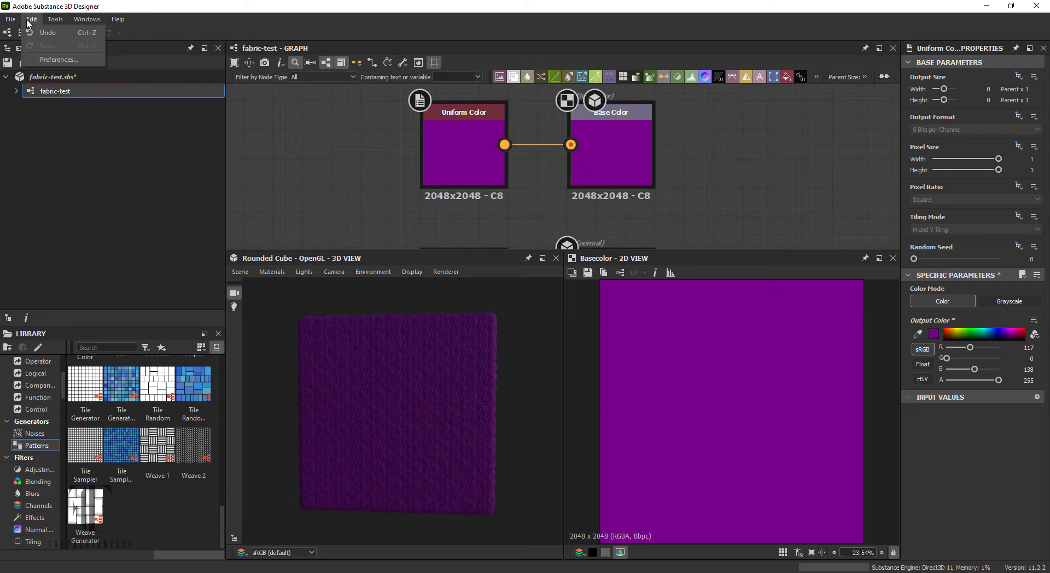
mouse_move(46, 23)
left_click(179, 27)
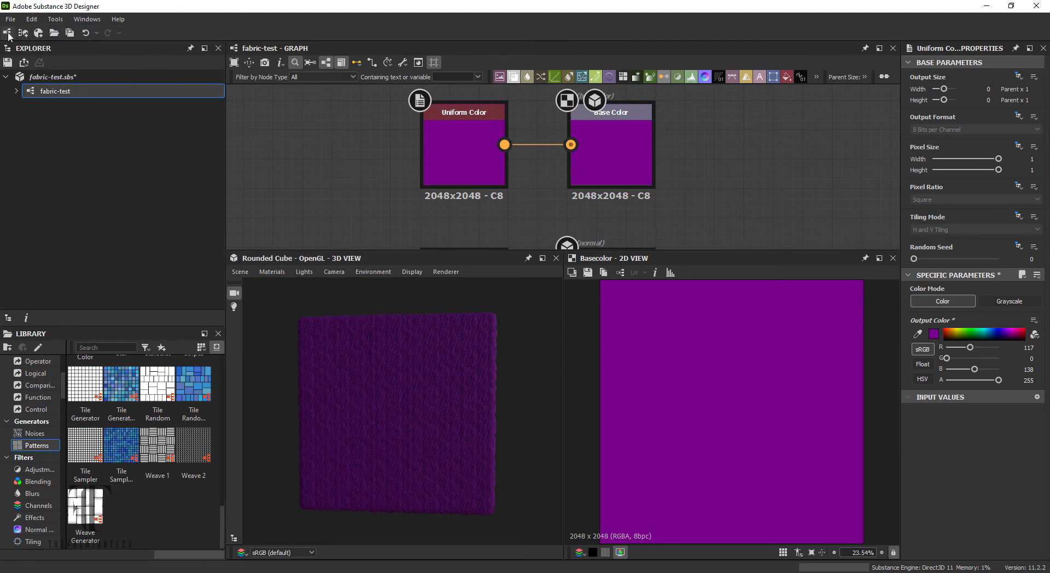
left_click(69, 33)
left_click(32, 20)
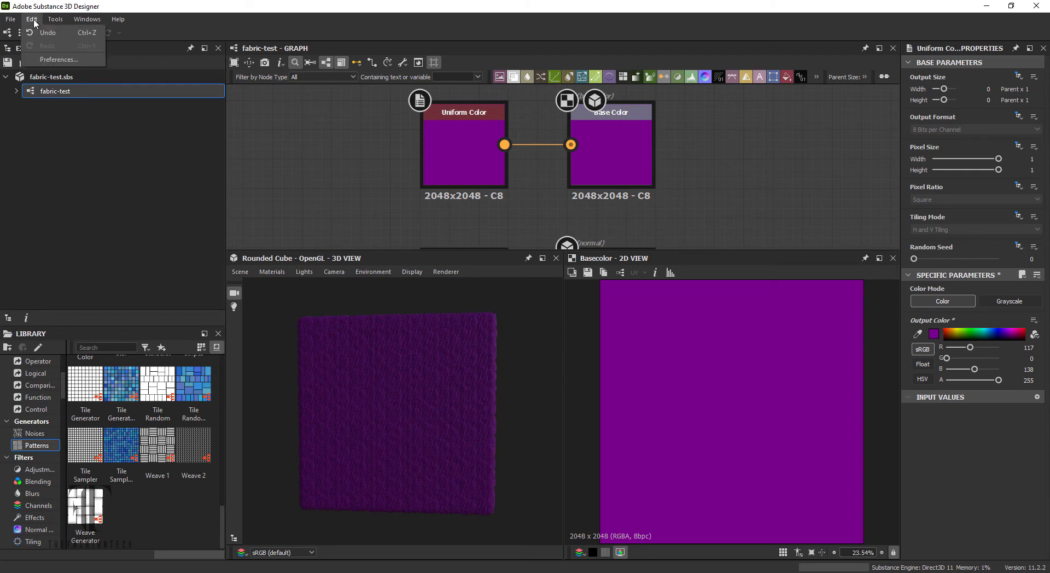
mouse_move(20, 21)
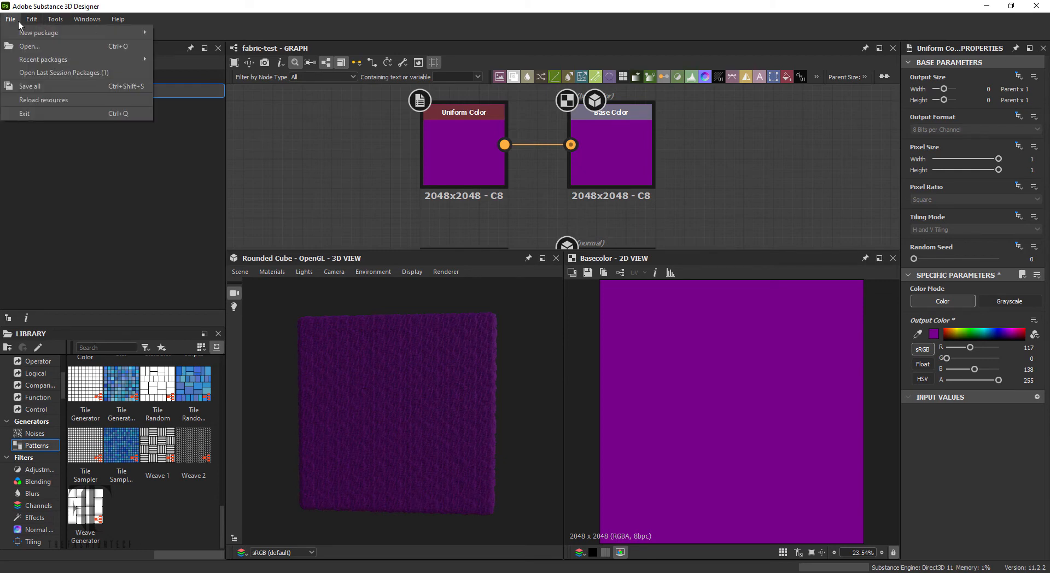
mouse_move(80, 22)
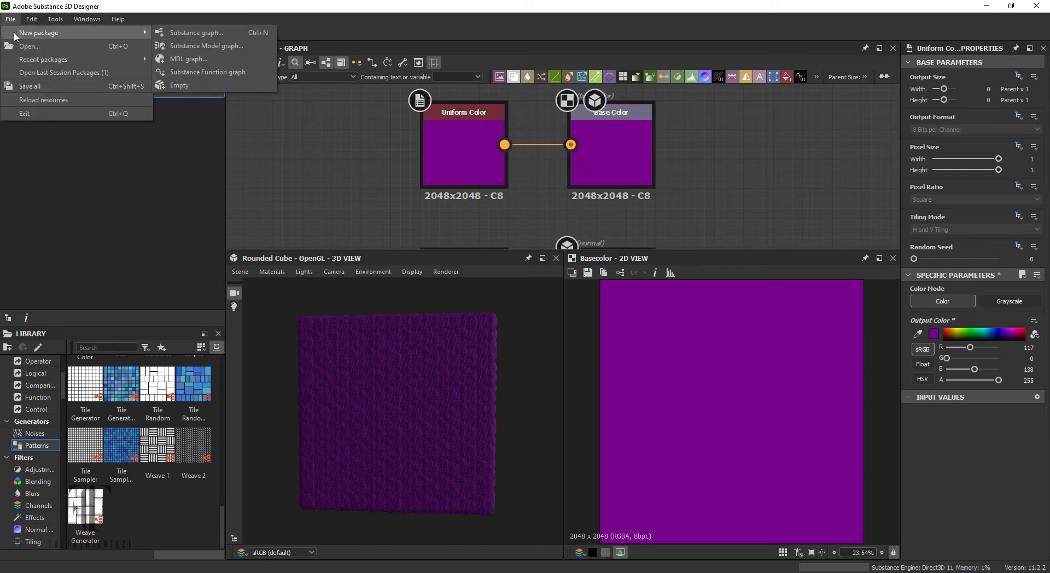
left_click(64, 73)
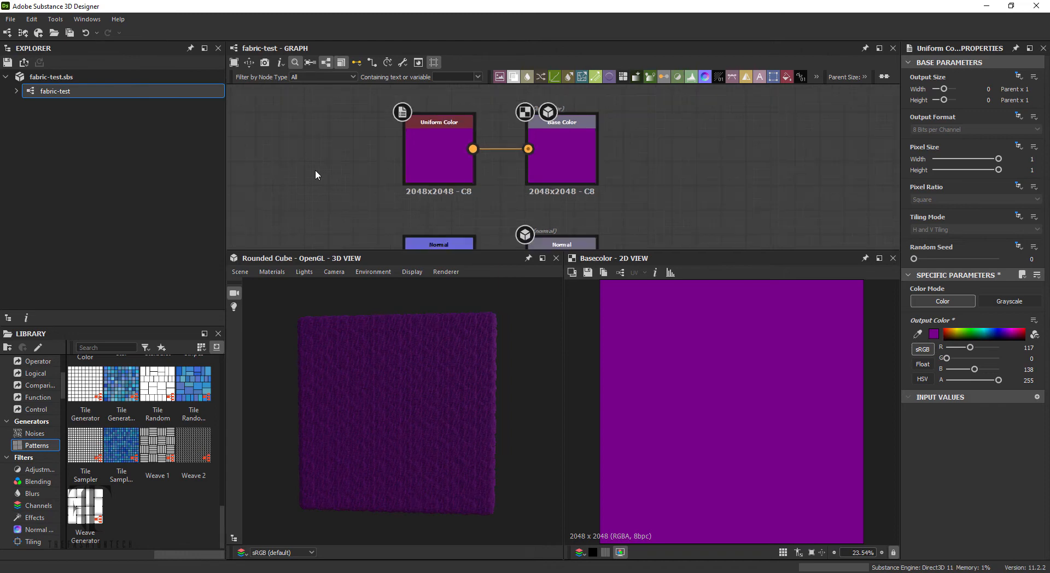
scroll(314, 167, "down", 5)
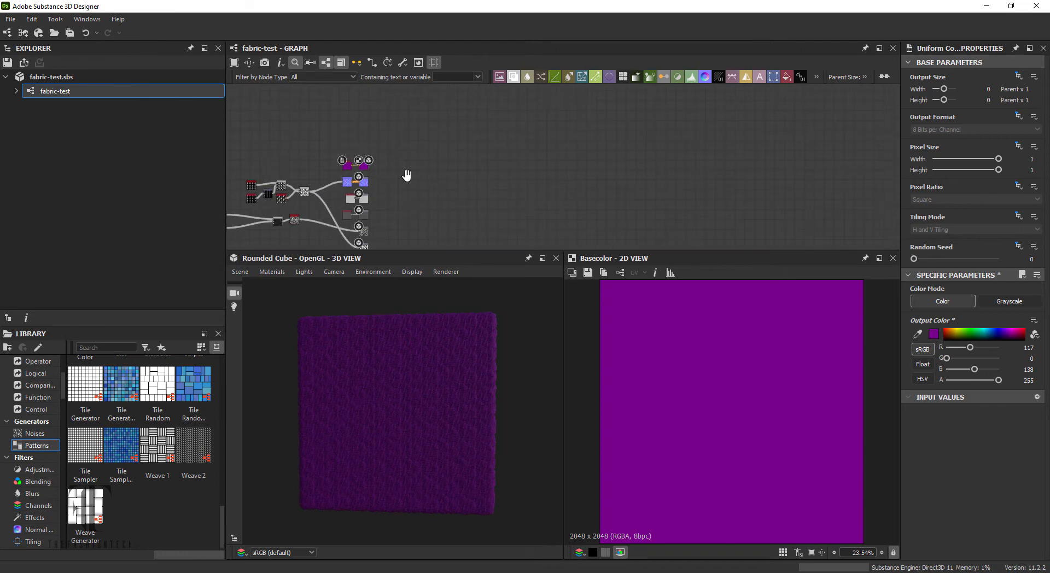
middle_click_drag(405, 173, 489, 161)
left_click(435, 143)
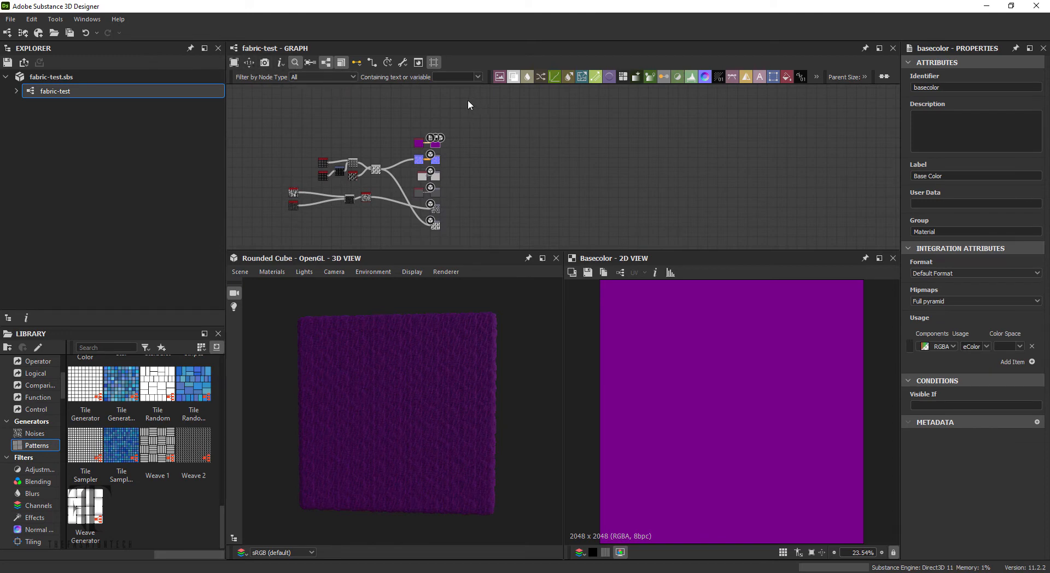
left_click(264, 63)
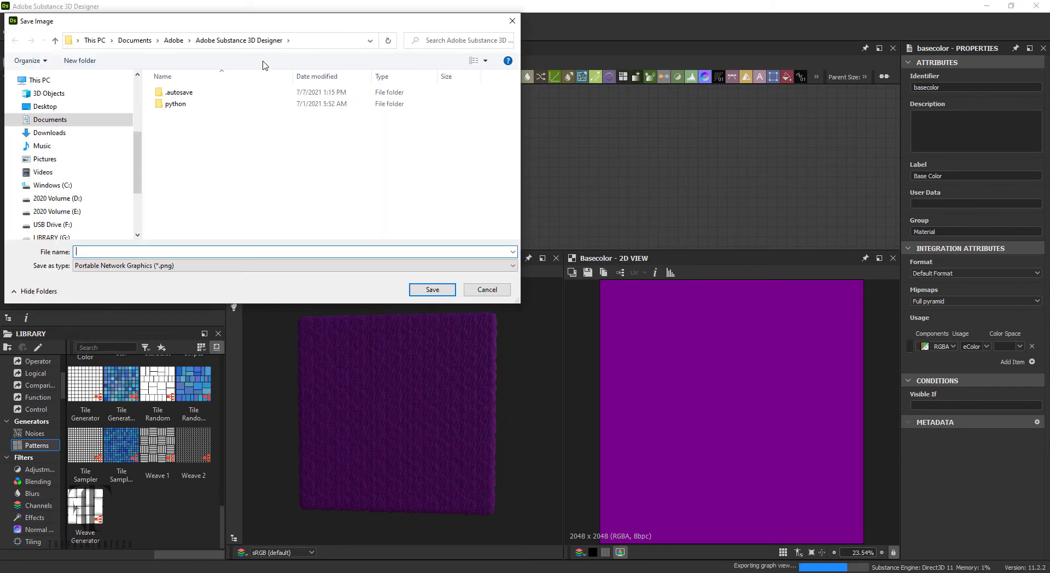
left_click(486, 290)
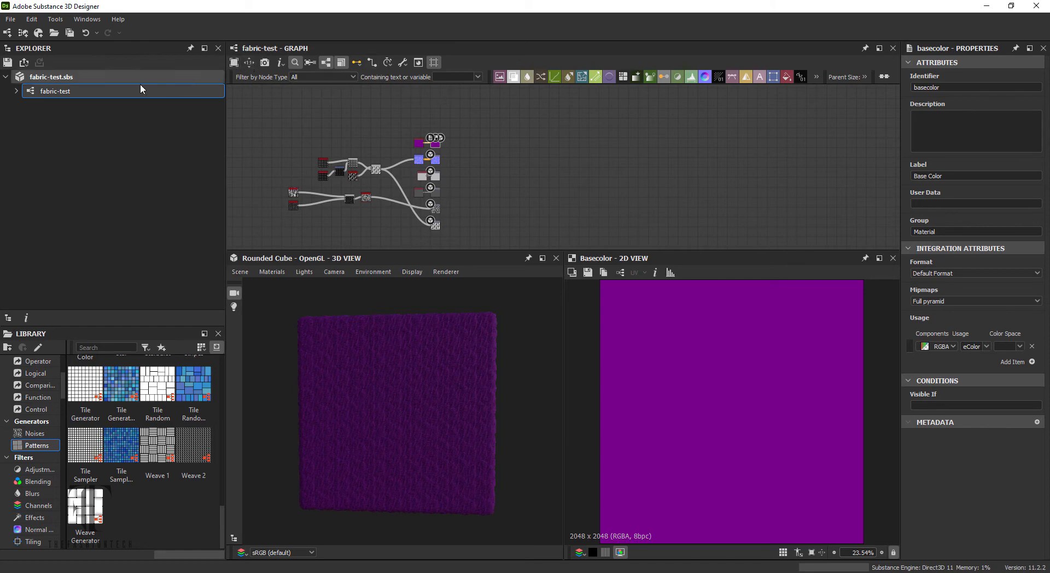
left_click(55, 78)
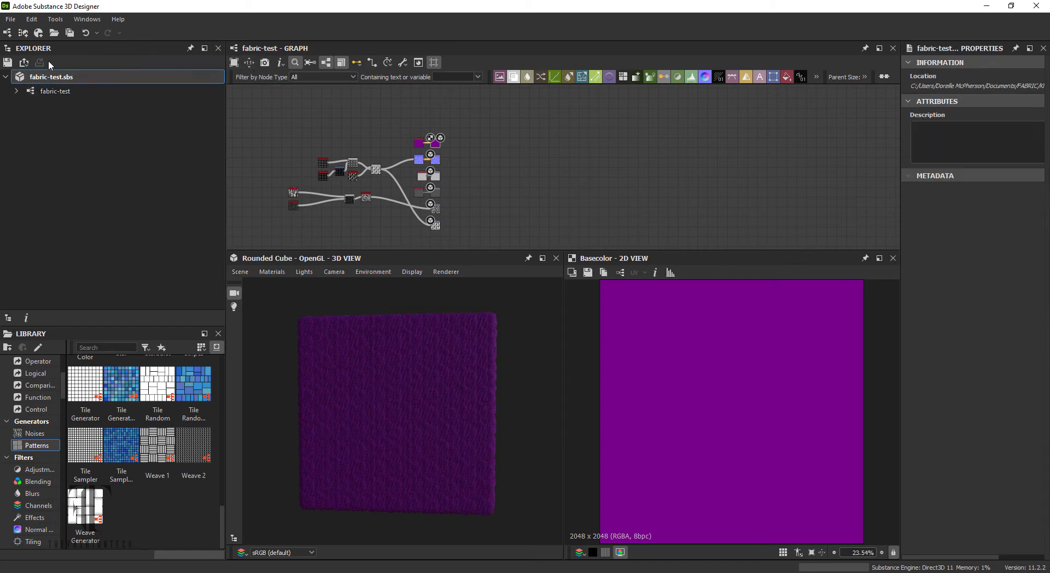
left_click(54, 21)
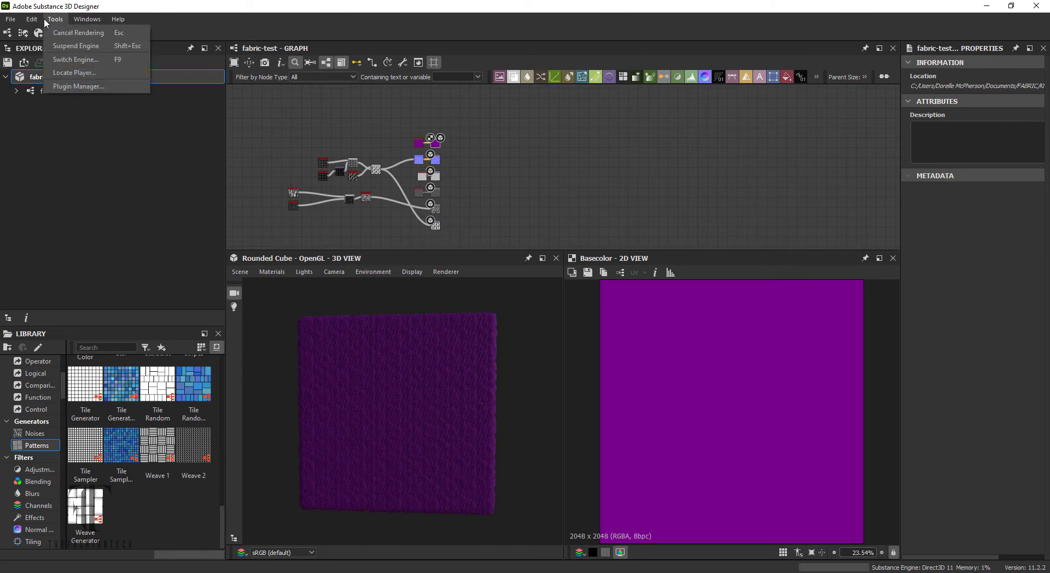
mouse_move(36, 22)
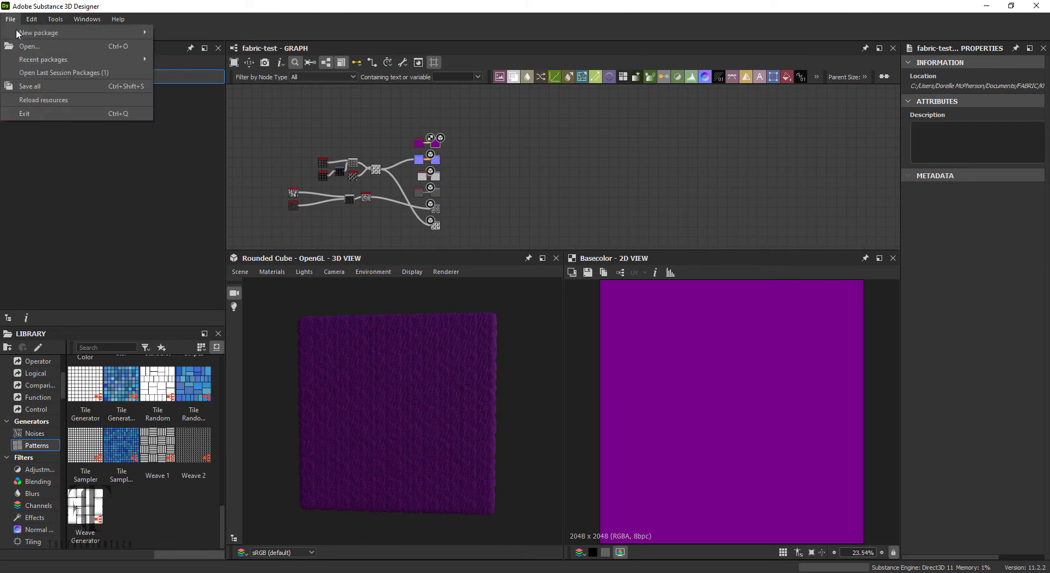
left_click(30, 86)
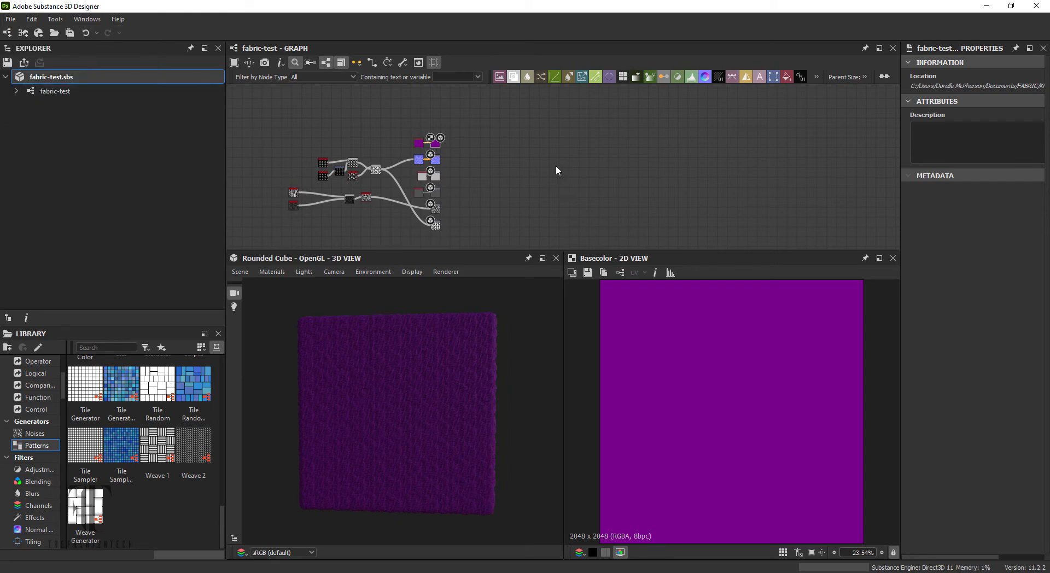
left_click(64, 96)
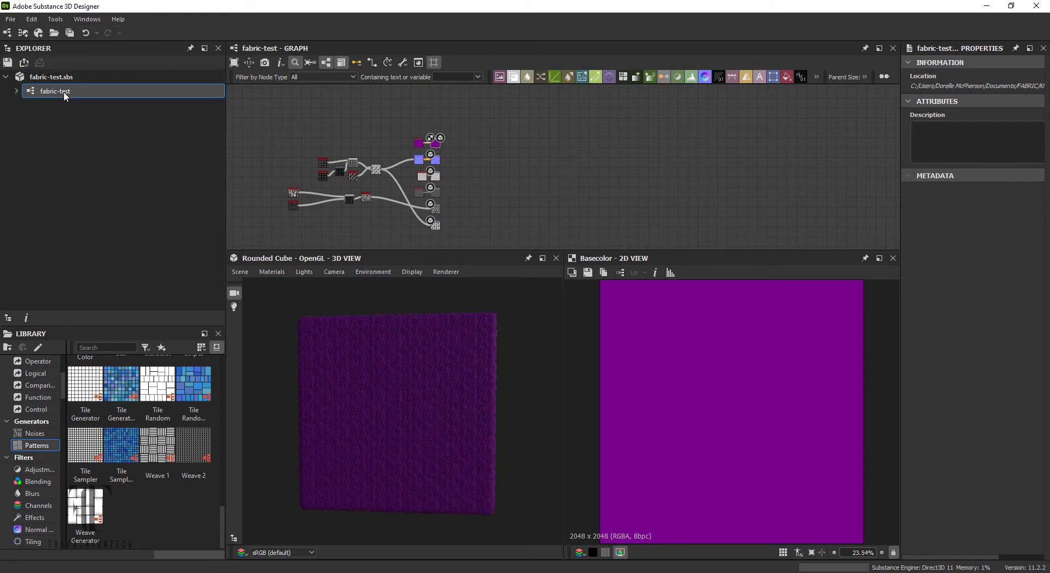
left_click(9, 18)
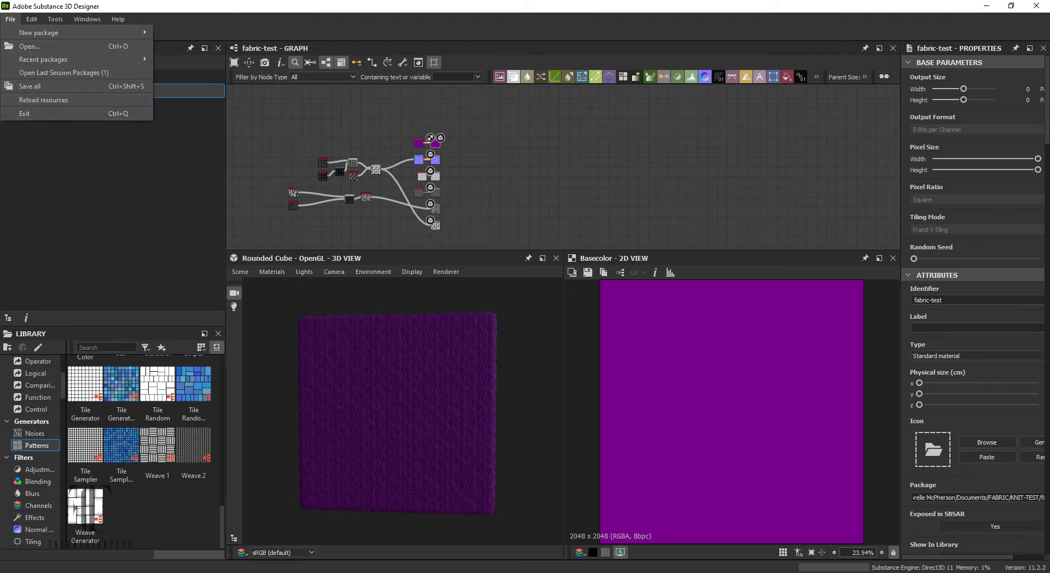
key("alt+Tab")
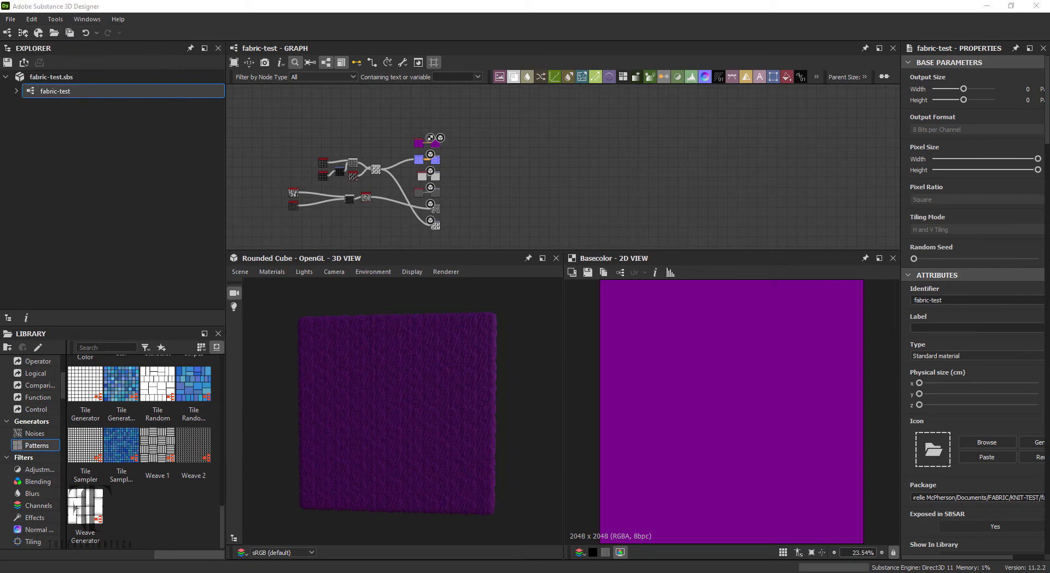
Step: Export all six material outputs of the fabric-test graph as Portable Network Graphics (*.png) files to the KNIT-TEST folder
left_click(402, 63)
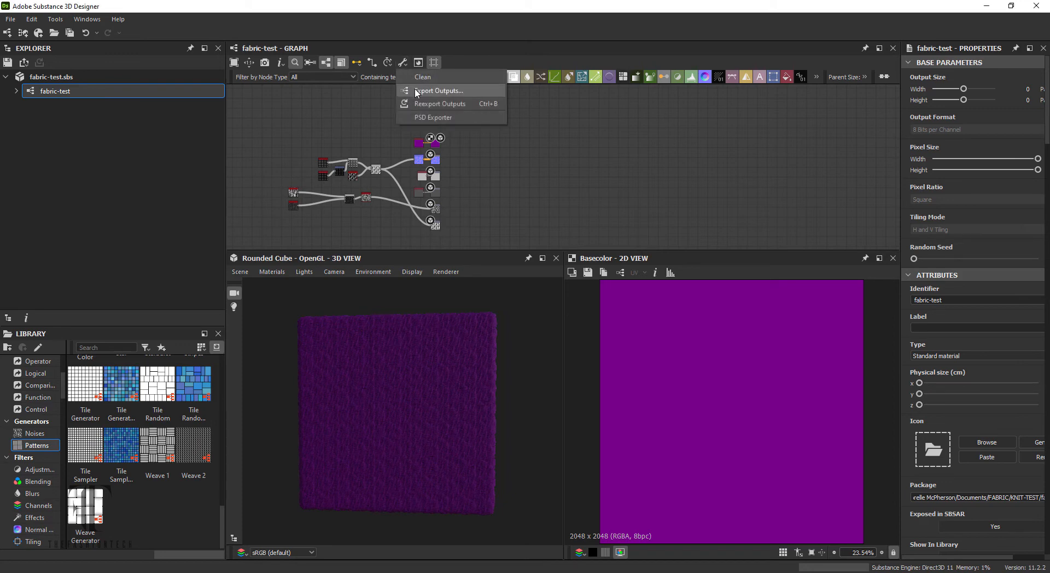
left_click(432, 91)
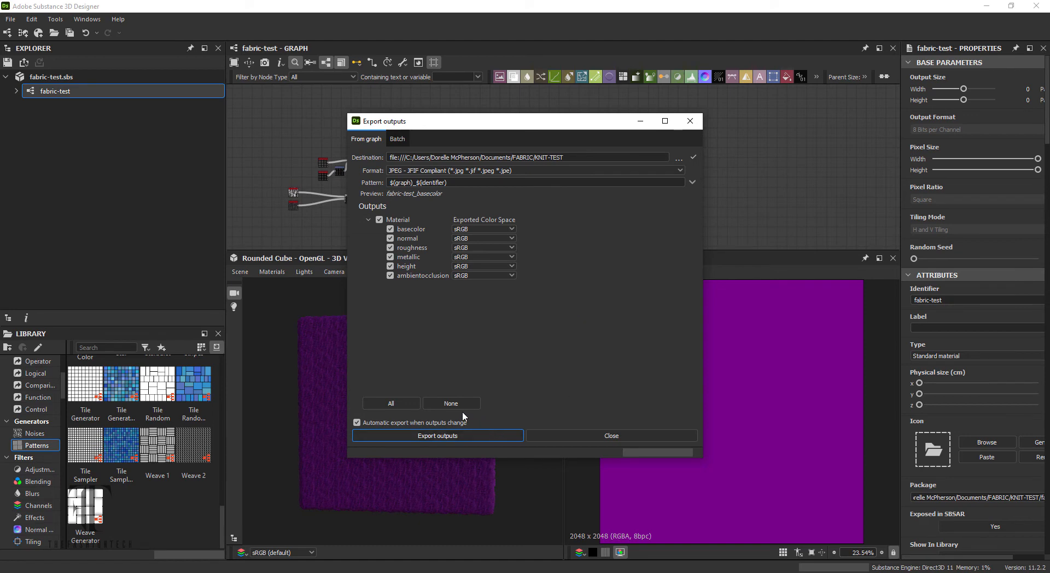
left_click(519, 173)
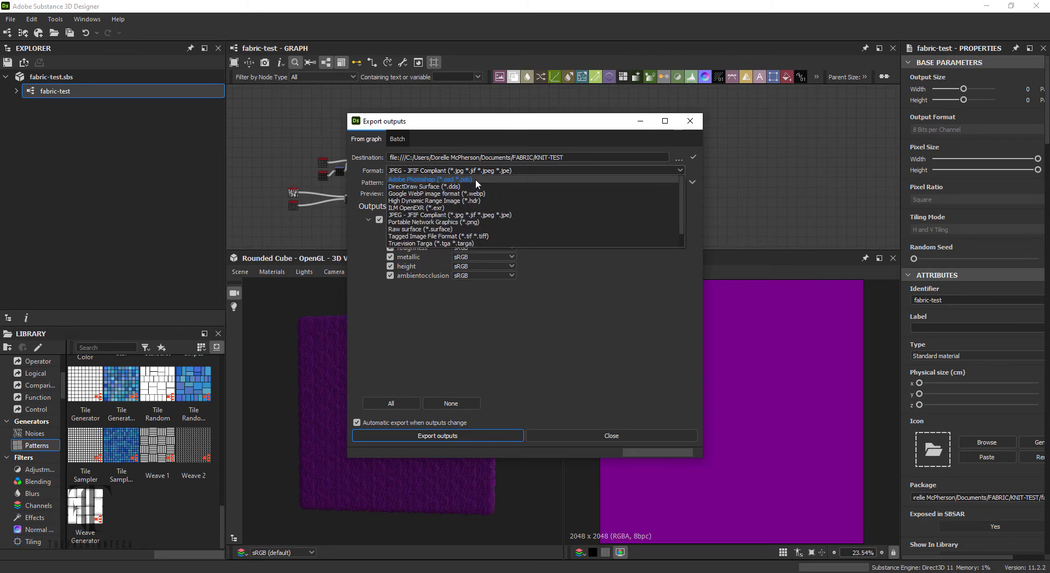
left_click(472, 224)
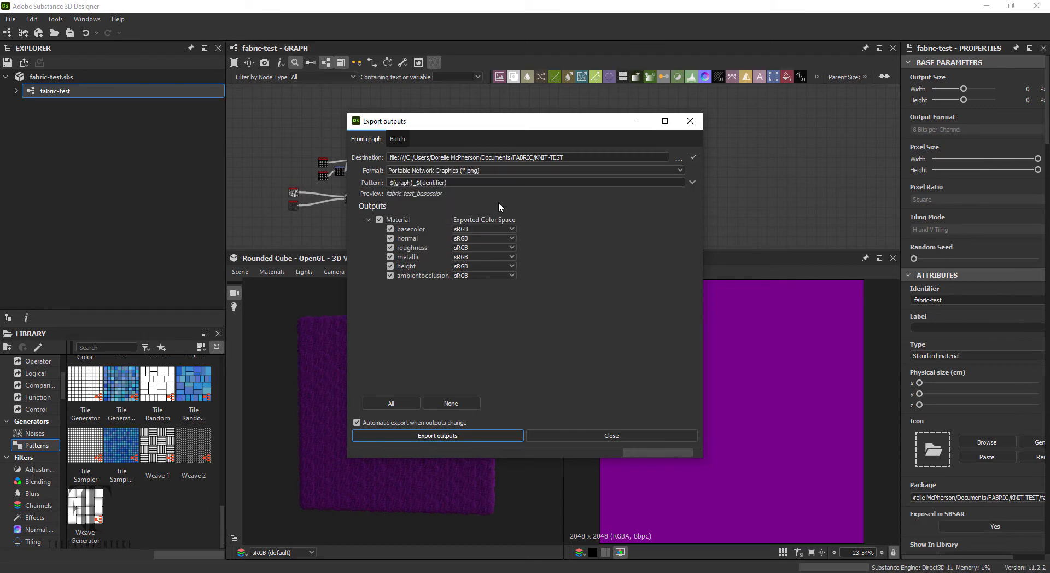
left_click(453, 439)
Step: Browse the export destination folder, and copy the KNIT-TEST folder path from the Export outputs settings
left_click(678, 159)
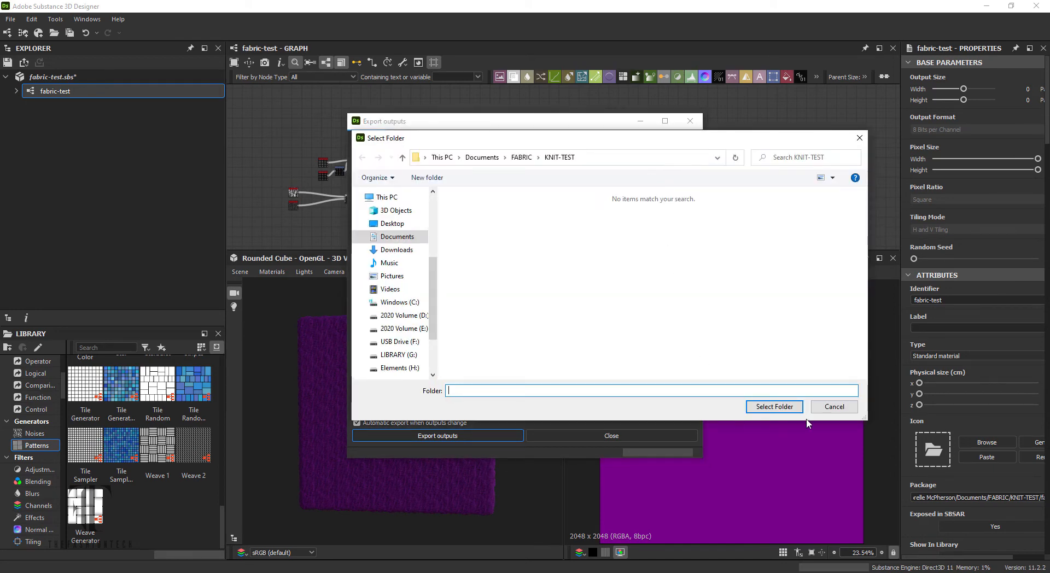
left_click(822, 408)
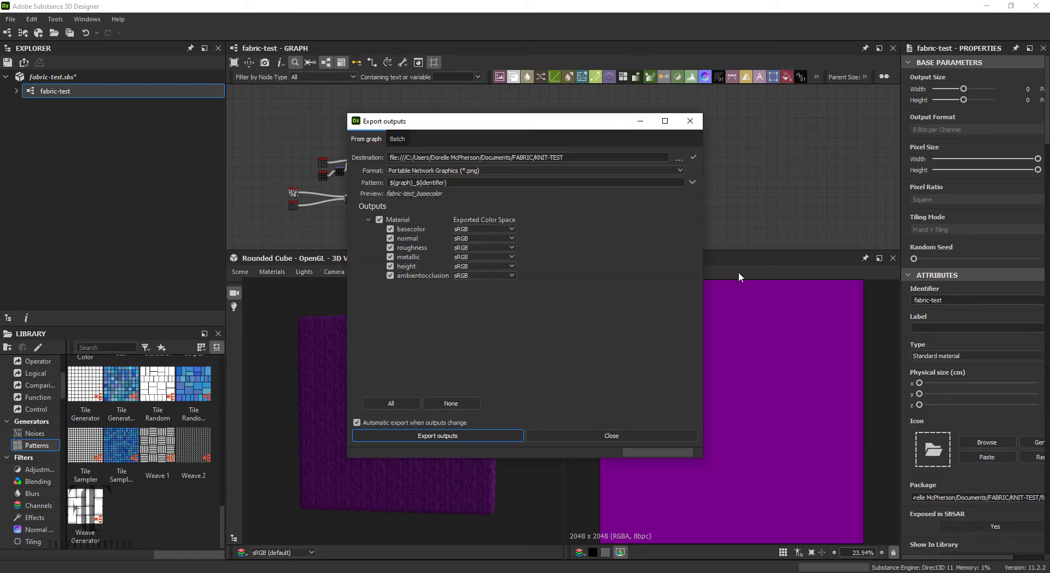
left_click(565, 156)
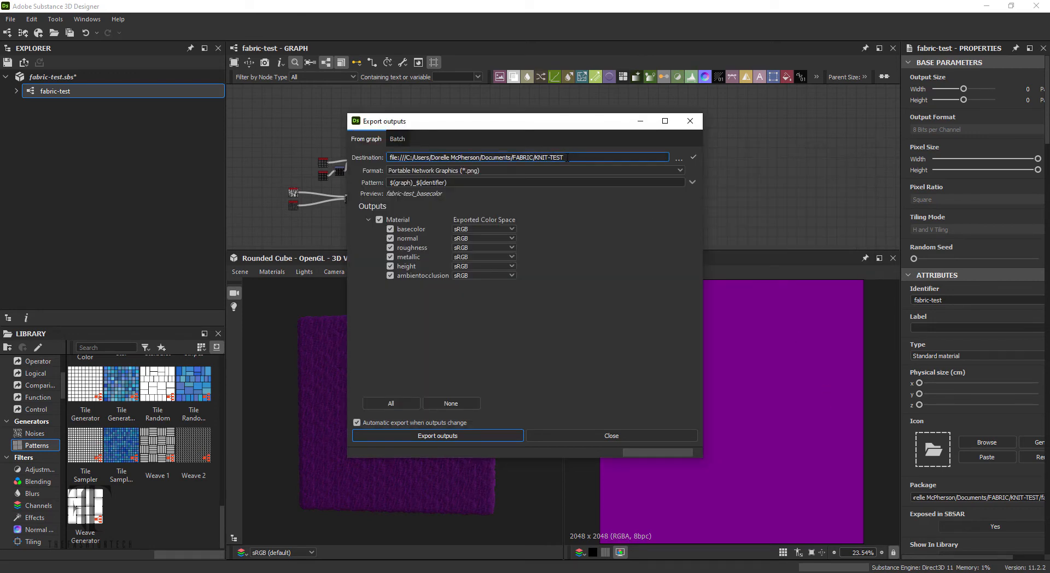
left_click_drag(568, 157, 409, 157)
right_click(408, 157)
left_click(437, 204)
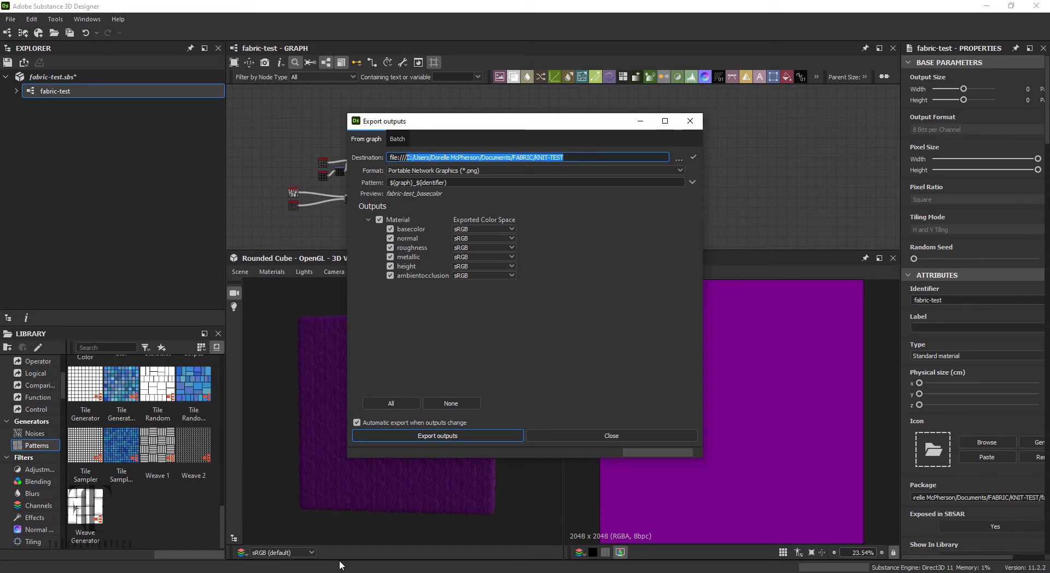
Step: Switch to File Explorer, view the exported maps in the KNIT-TEST folder, and copy the folder's path
left_click(398, 572)
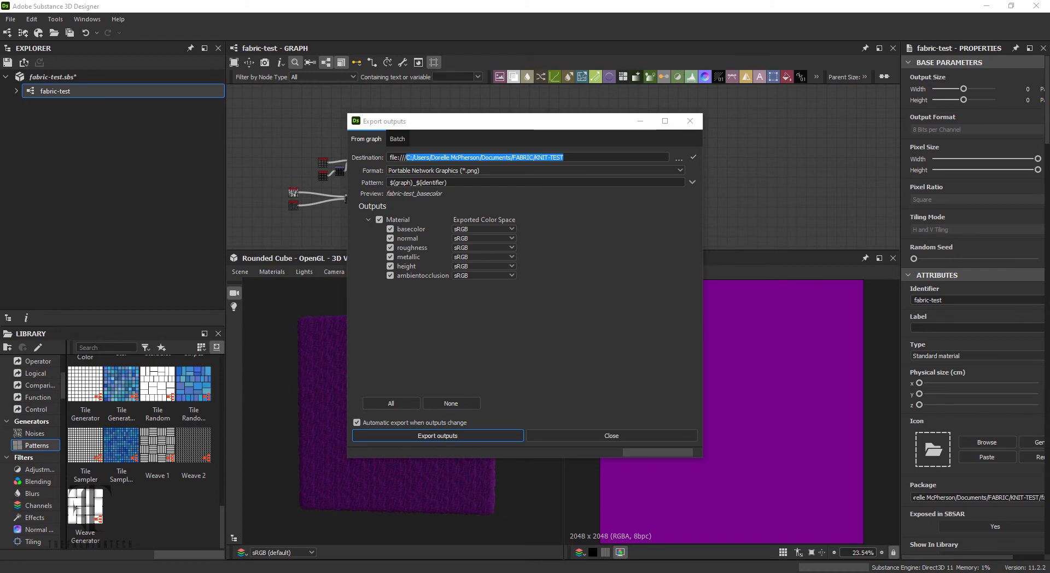
left_click_drag(1049, 55, 618, 9)
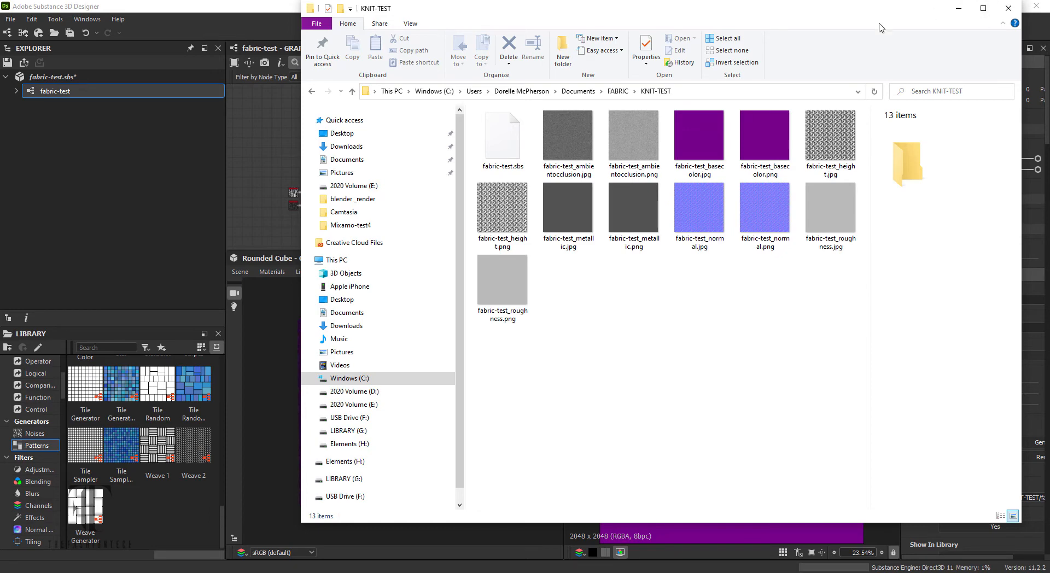
left_click(693, 97)
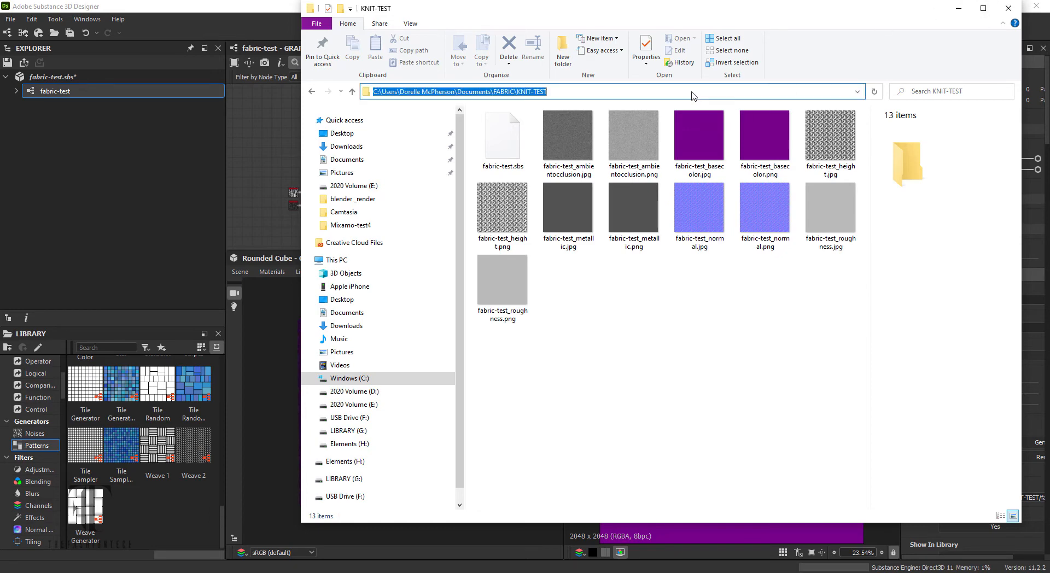
right_click(543, 91)
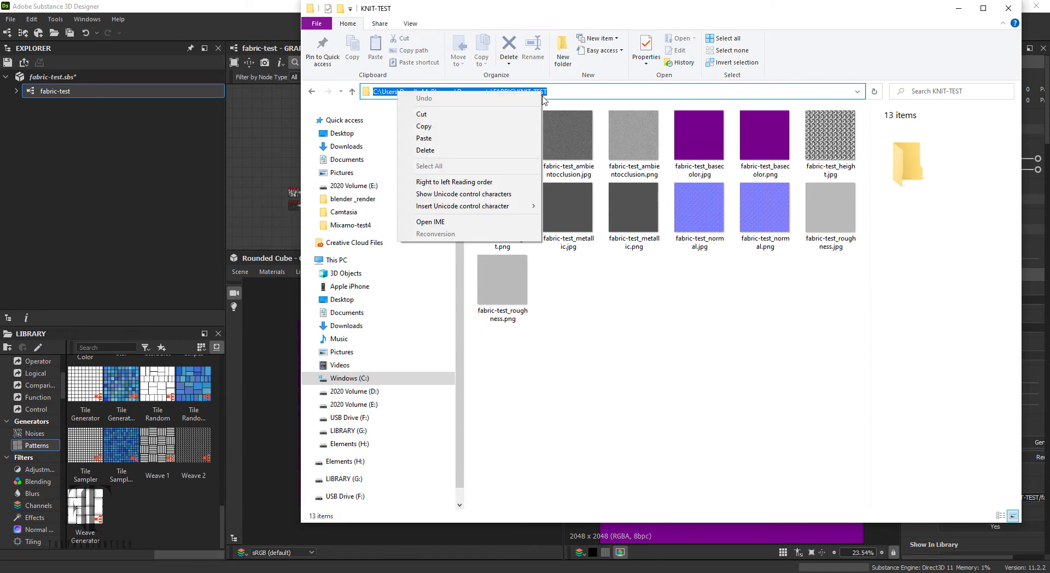
left_click(500, 128)
Step: Switch to CLO, and show the fabric textures on the pattern pieces in the 2D Pattern Window
left_click_drag(836, 14, 1049, 27)
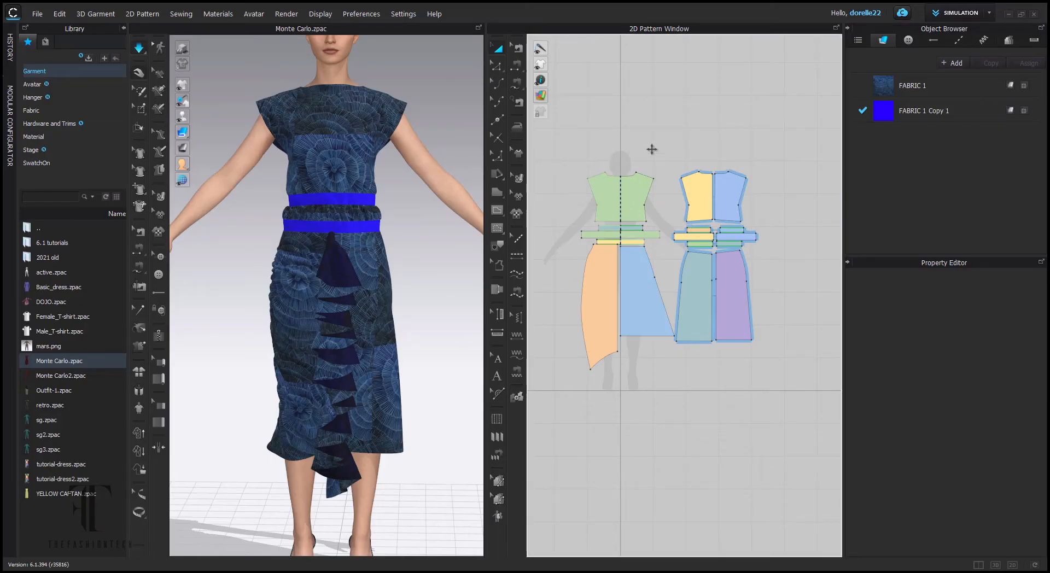
left_click(540, 96)
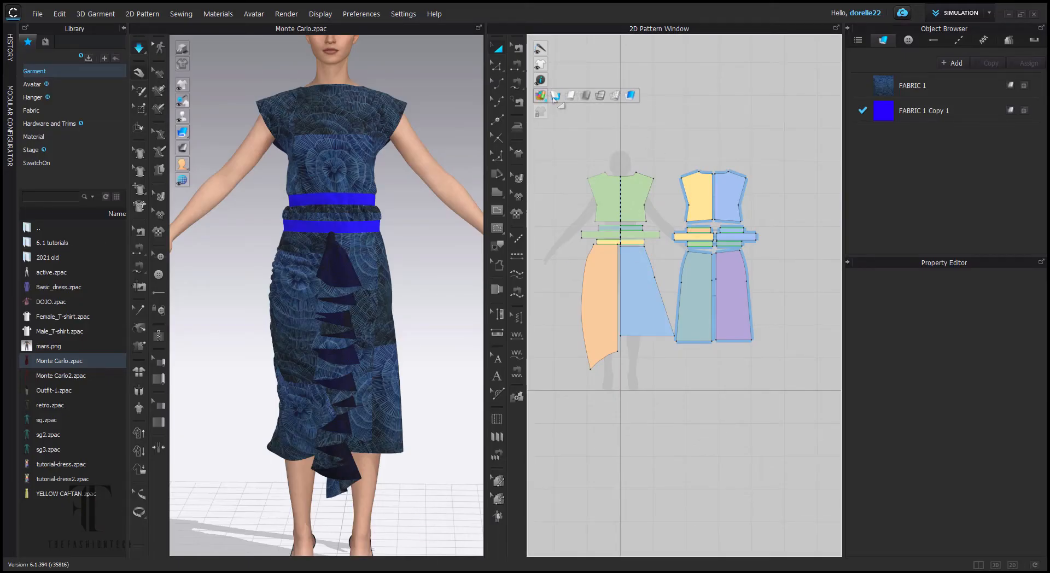
left_click(633, 95)
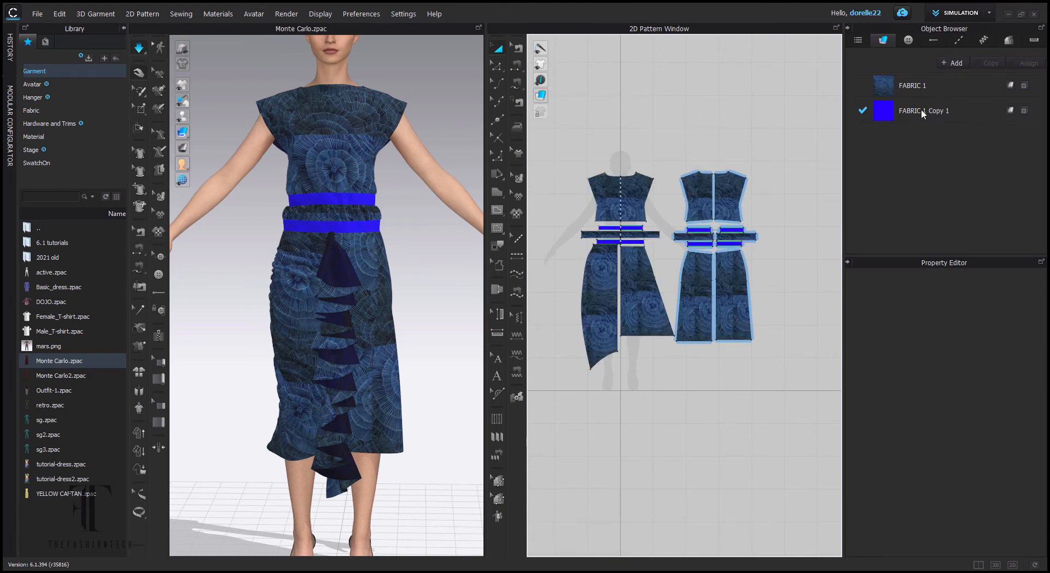
Step: Set the material type of FABRIC 1 to Substance
left_click(932, 90)
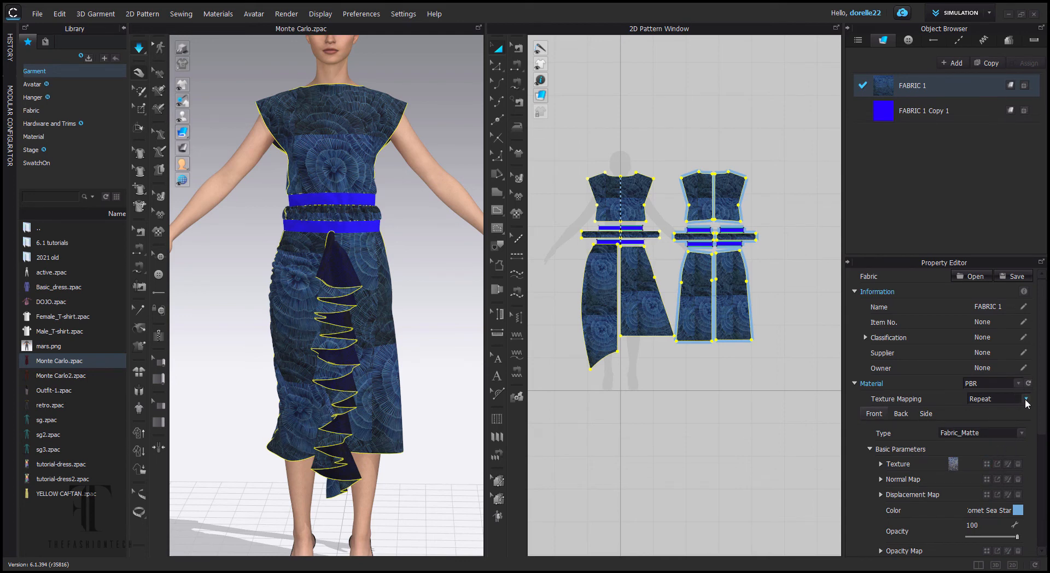
left_click(1020, 385)
left_click(1006, 404)
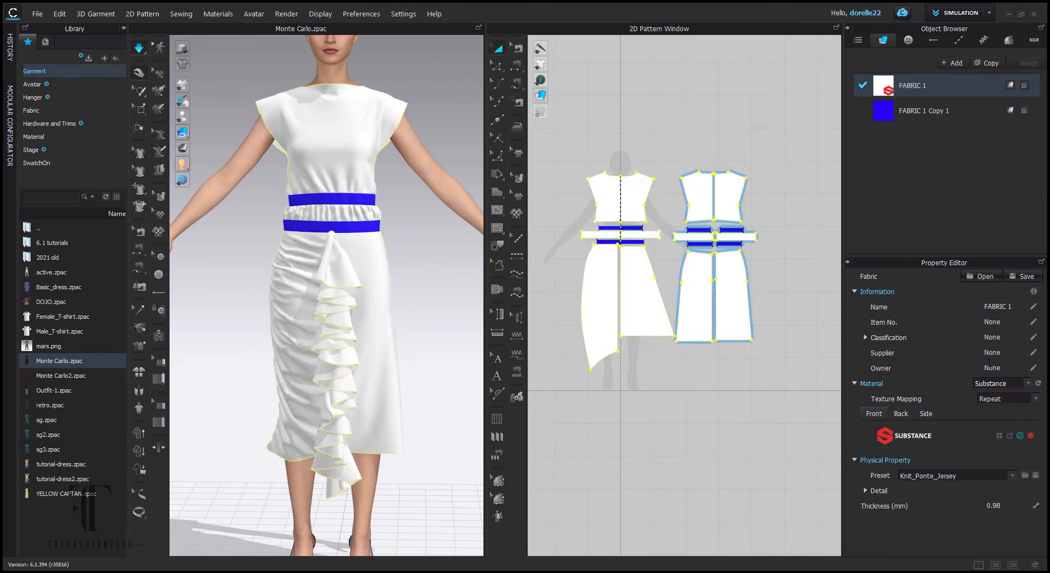
Step: Try to load a Substance material file (*.sbsar) for FABRIC 1 from the copied KNIT-TEST folder path
left_click(999, 436)
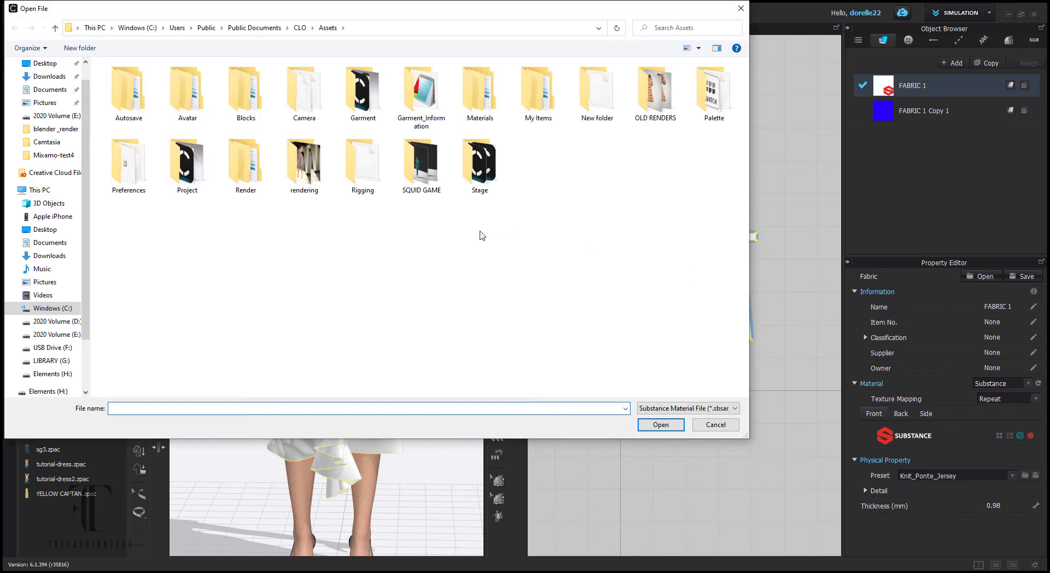
left_click(346, 29)
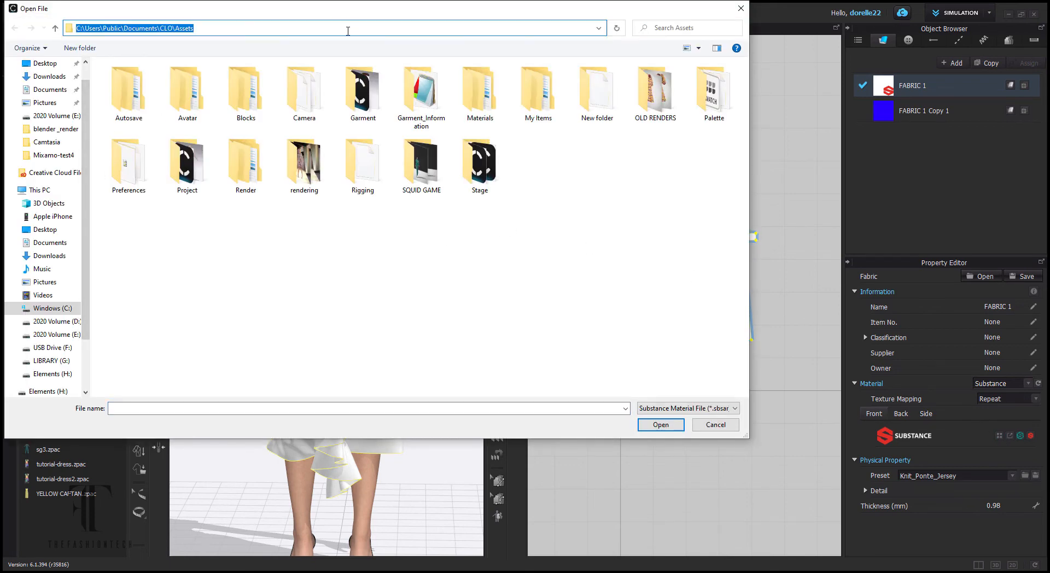
key("ctrl+v")
key("Return")
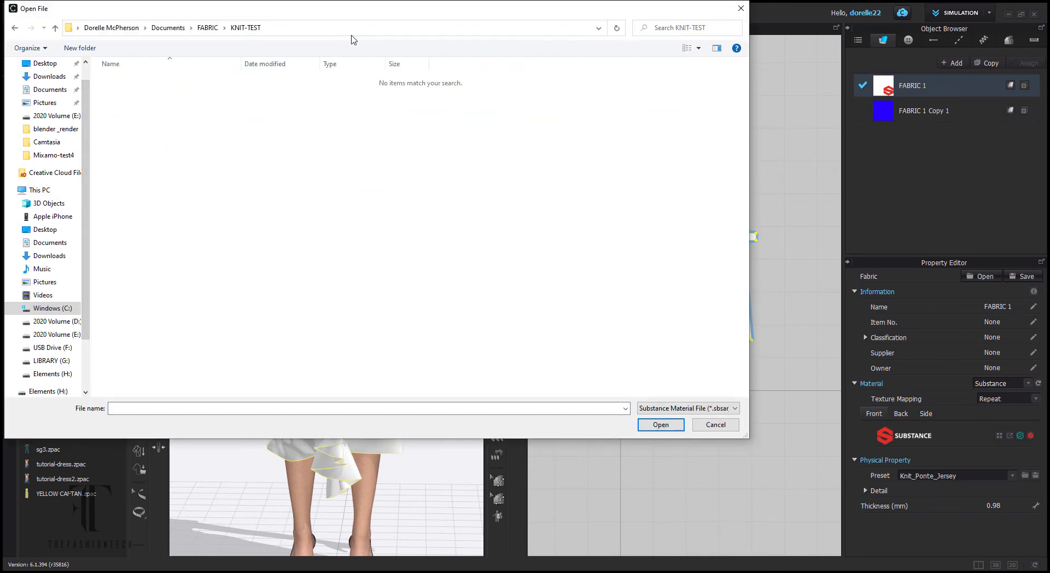
left_click(667, 410)
left_click(720, 430)
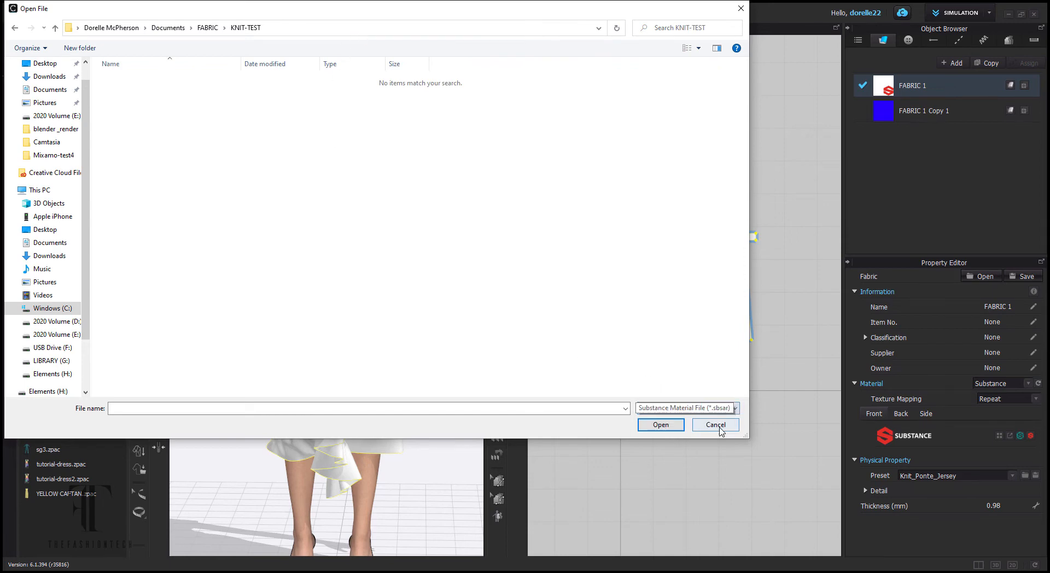
left_click(715, 425)
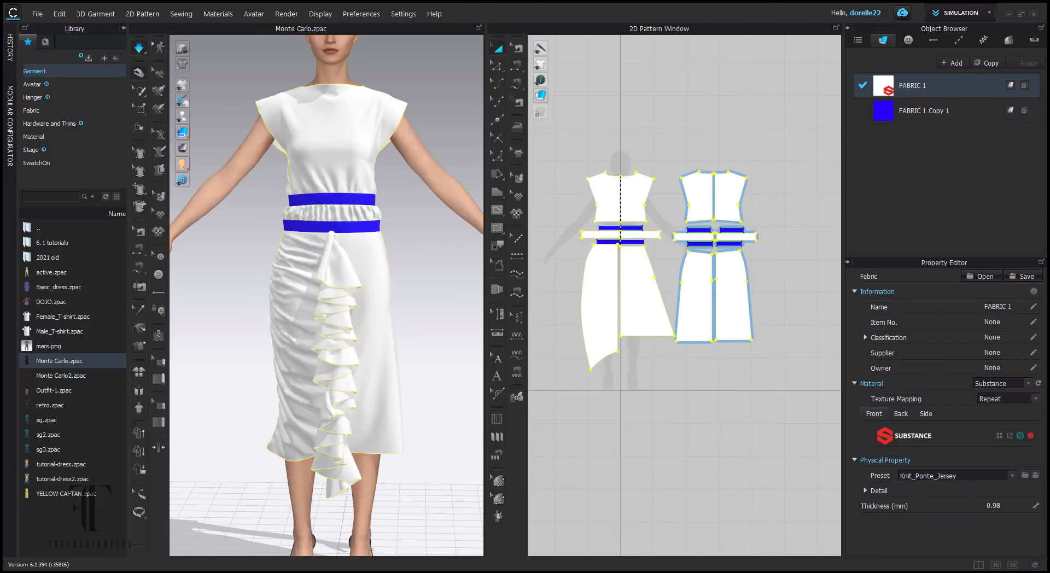
Step: Set the FABRIC 1 material type to PBR, and load fabric-test_basecolor.png as its front texture
left_click(1026, 384)
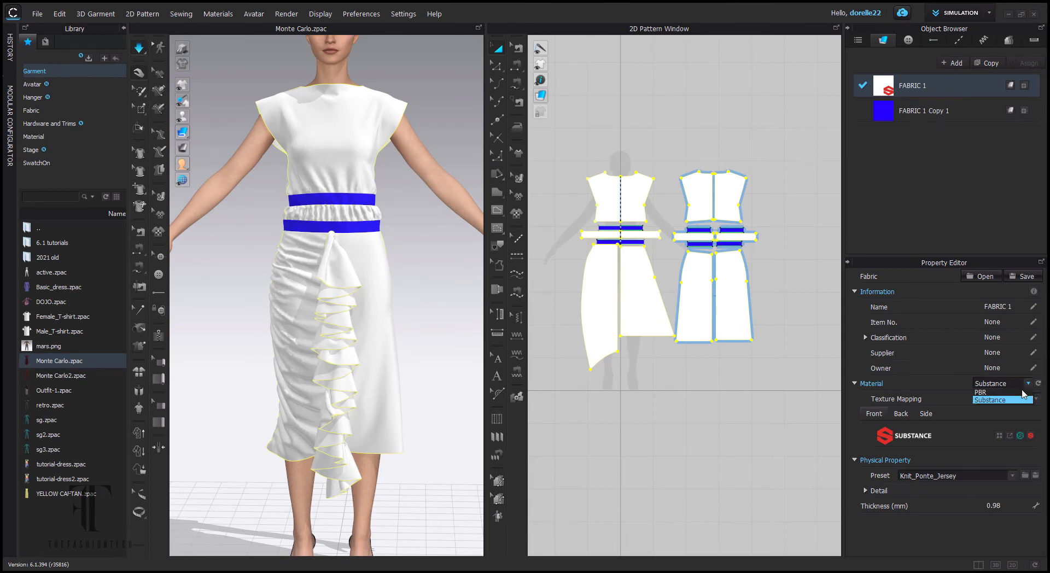
left_click(996, 397)
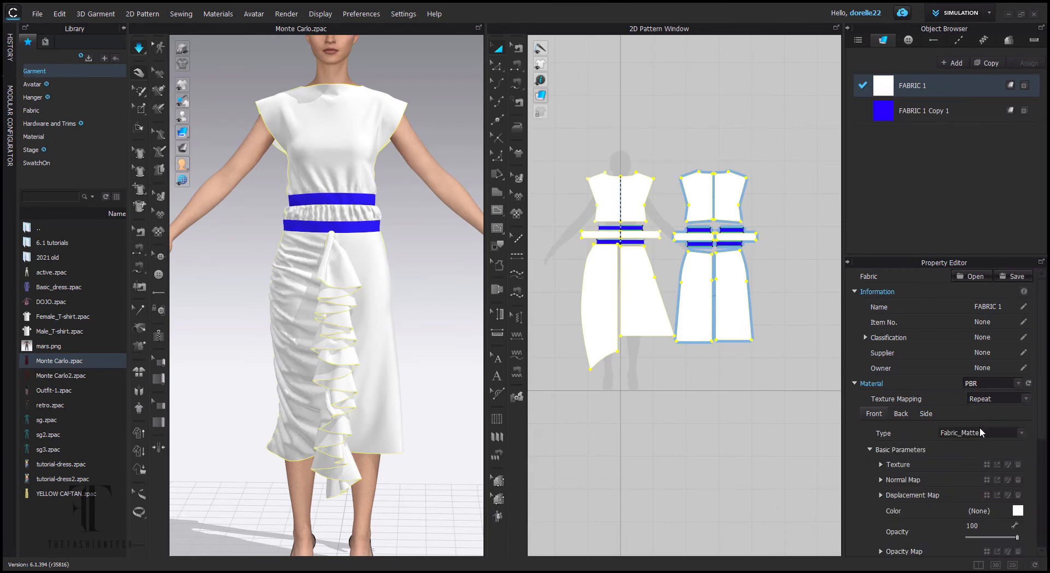
left_click(986, 465)
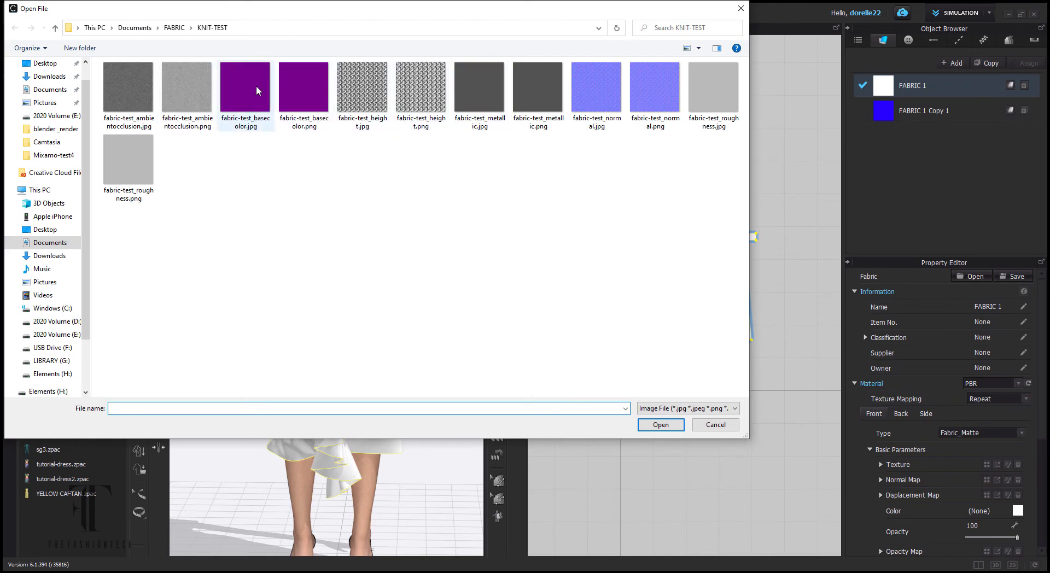
left_click(303, 81)
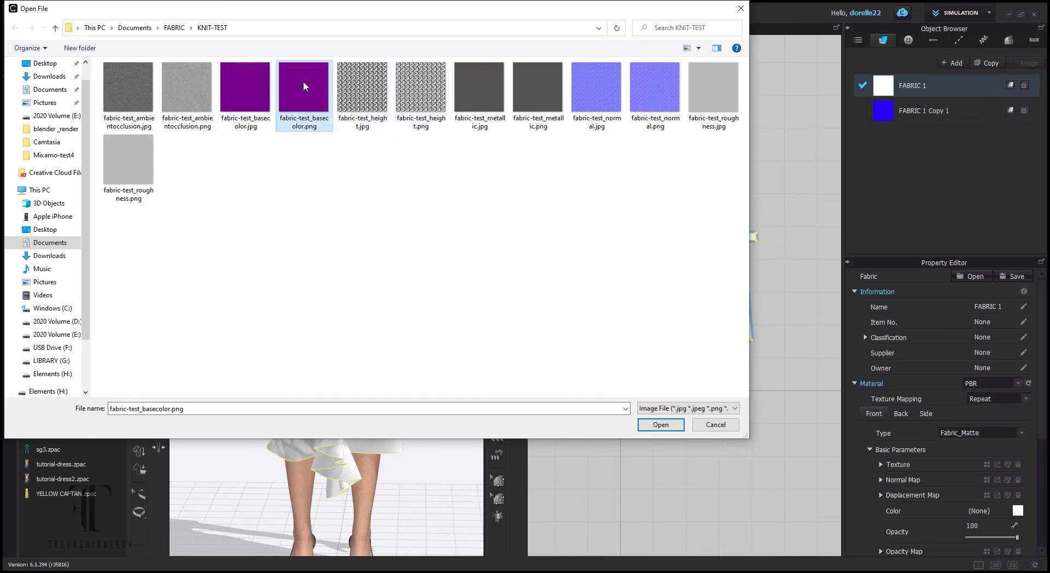
double_click(303, 81)
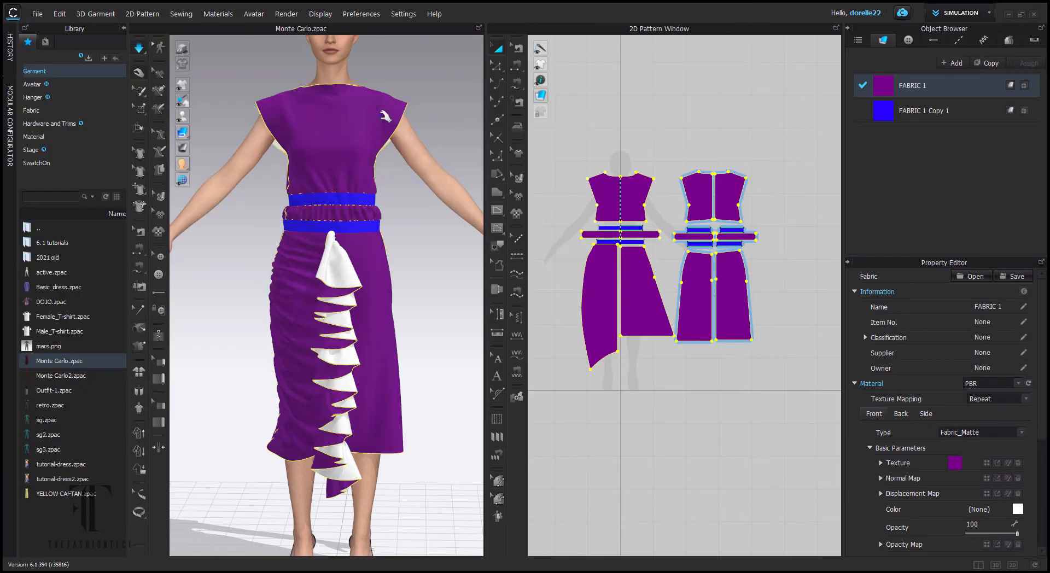
Step: Load fabric-test_normal.png from the KNIT-TEST folder as the Normal Map of FABRIC 1, and inspect the dress up close
left_click(986, 479)
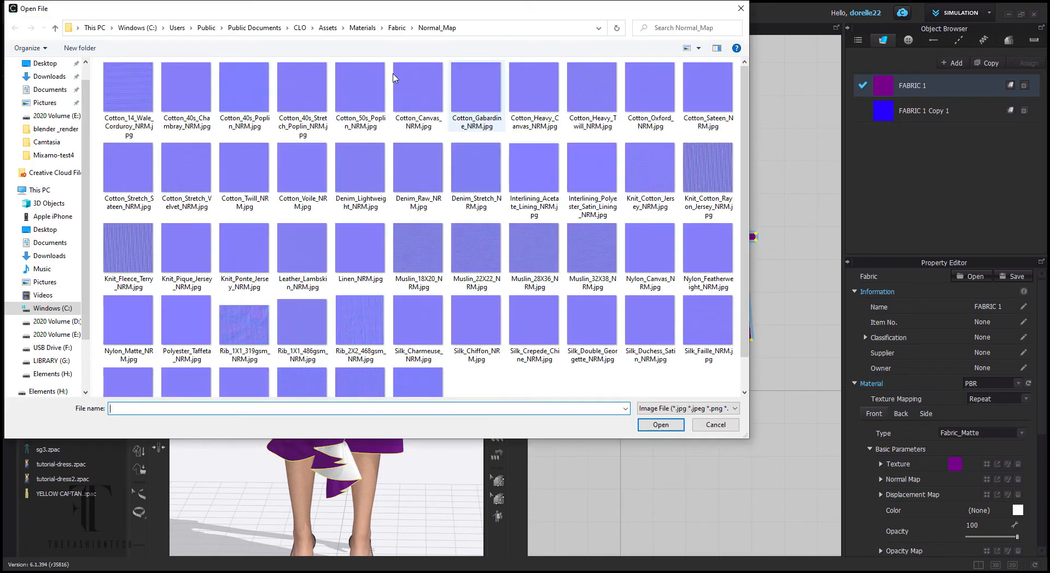
left_click(473, 27)
key("ctrl+v")
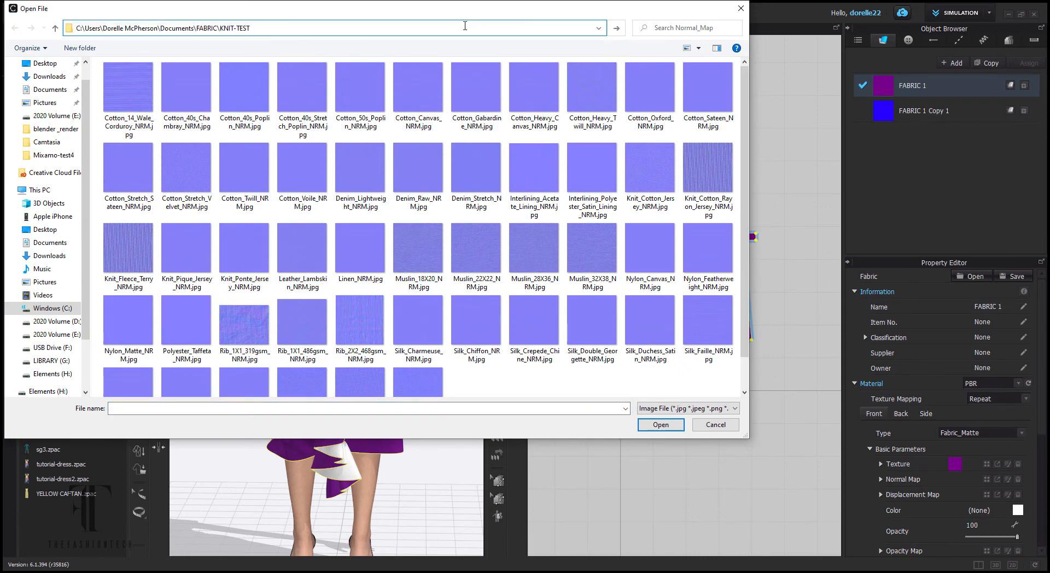
key("Return")
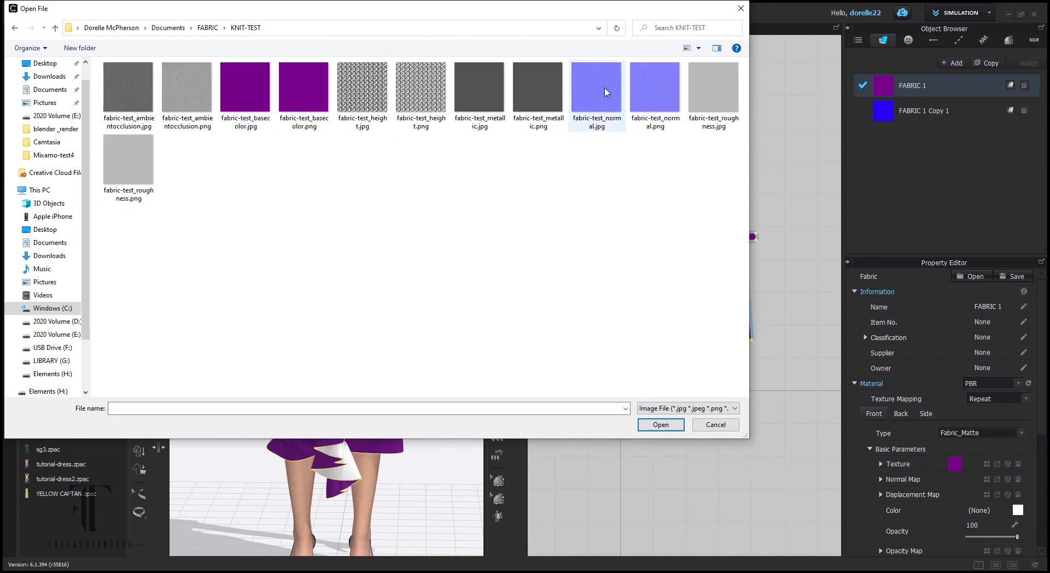
left_click(671, 98)
double_click(671, 96)
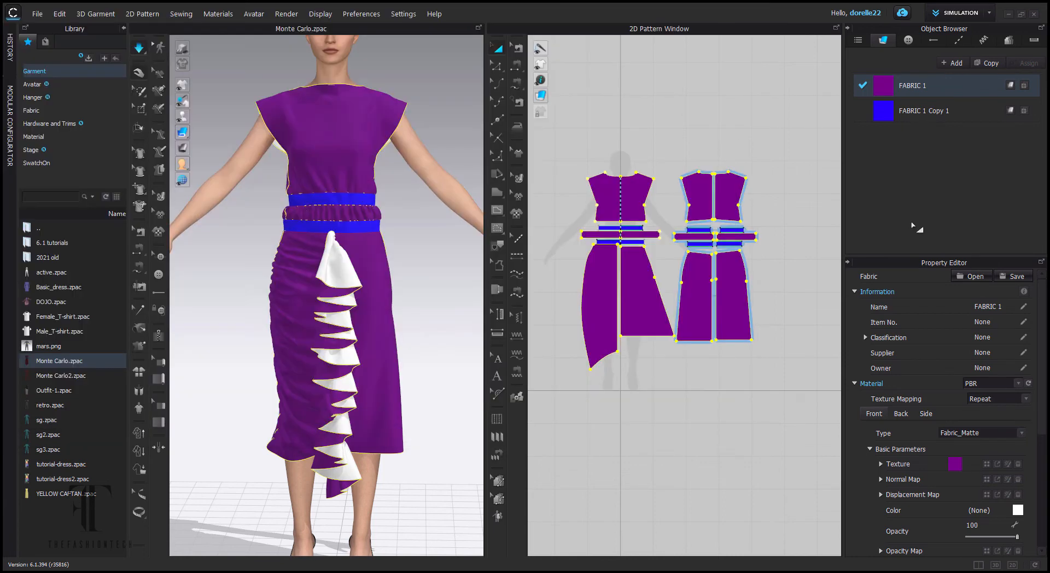
scroll(395, 244, "down", 3)
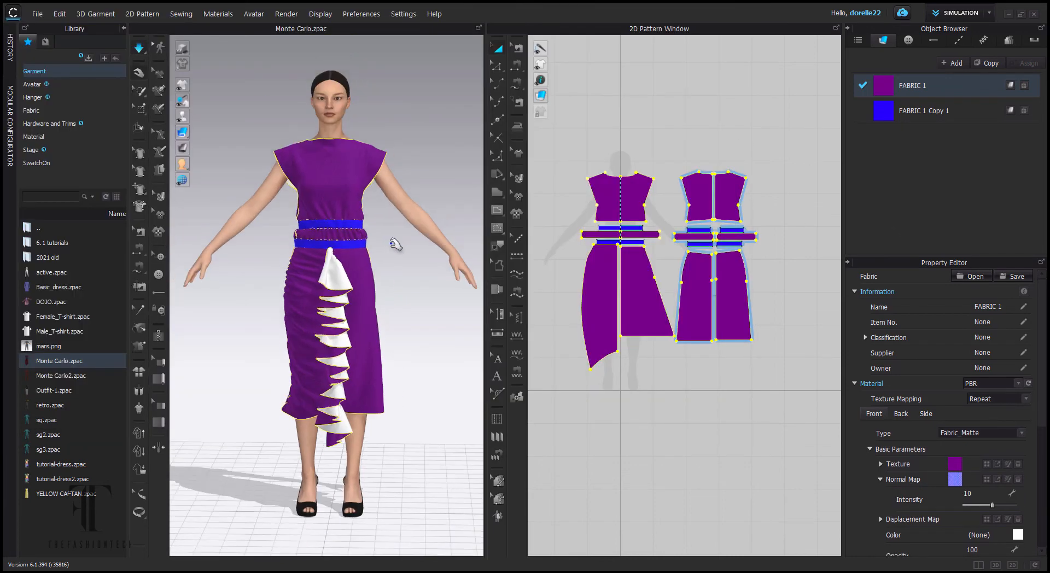
scroll(395, 244, "up", 6)
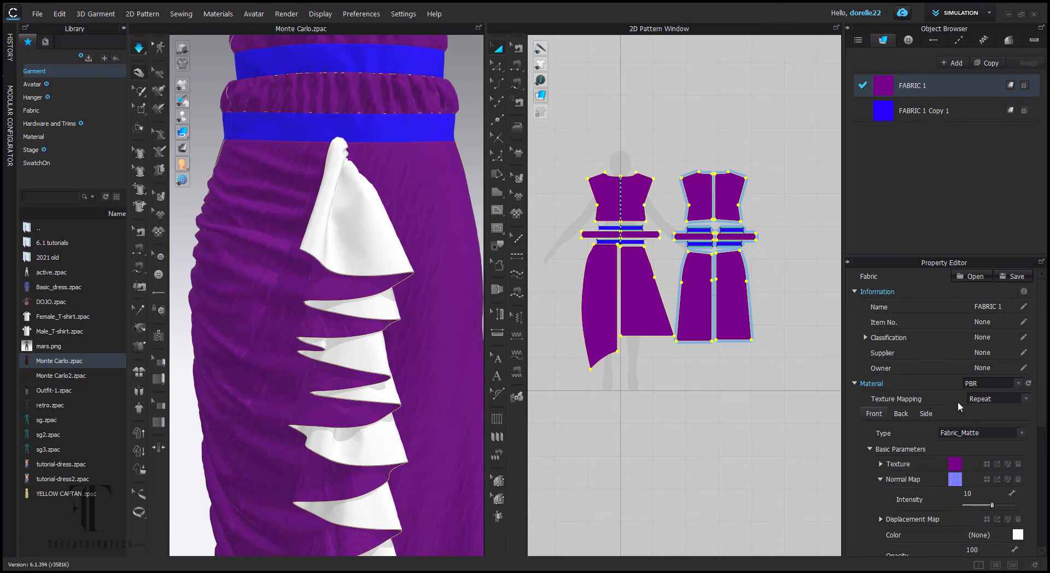
Step: Try fabric-test_height.png as the Displacement Map of FABRIC 1, and load fabric-test_height.jpg instead
left_click(987, 520)
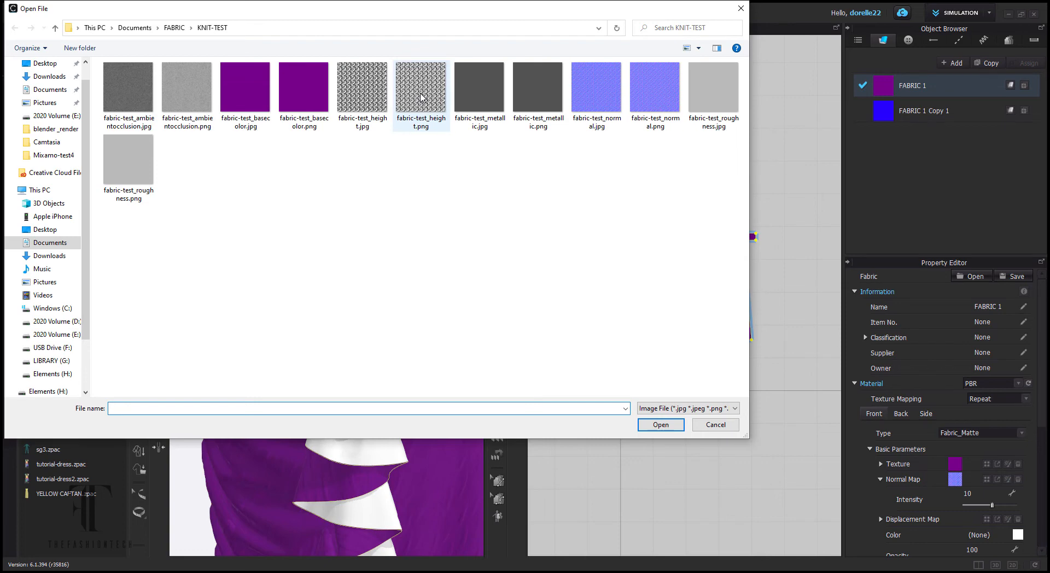
double_click(421, 97)
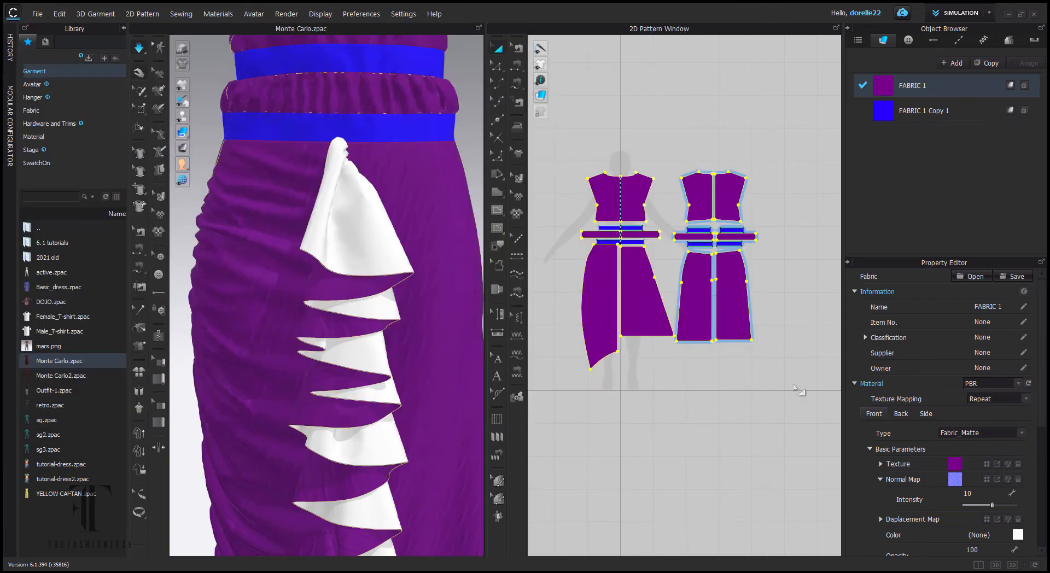
left_click(986, 519)
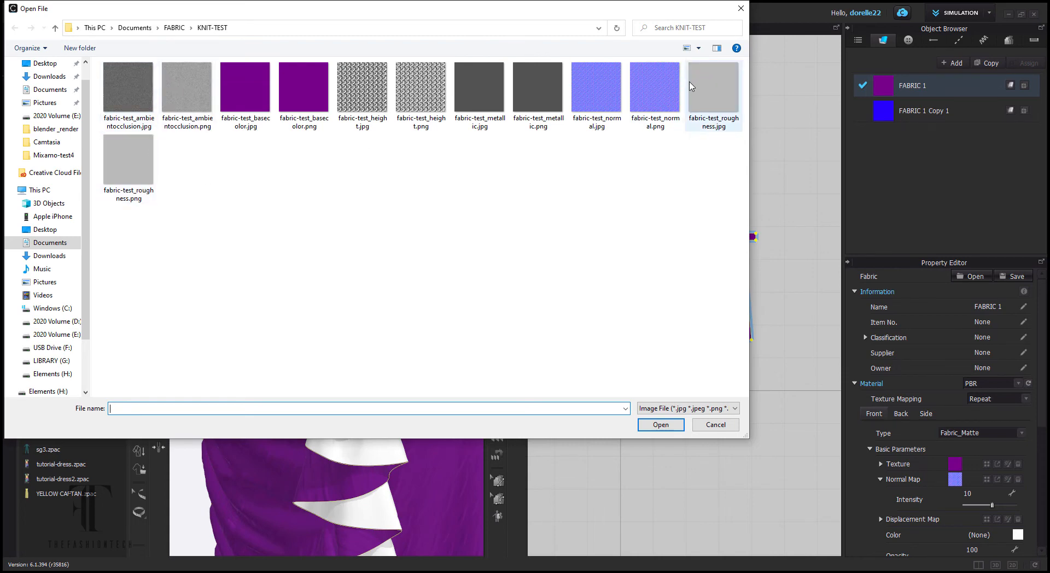
double_click(376, 96)
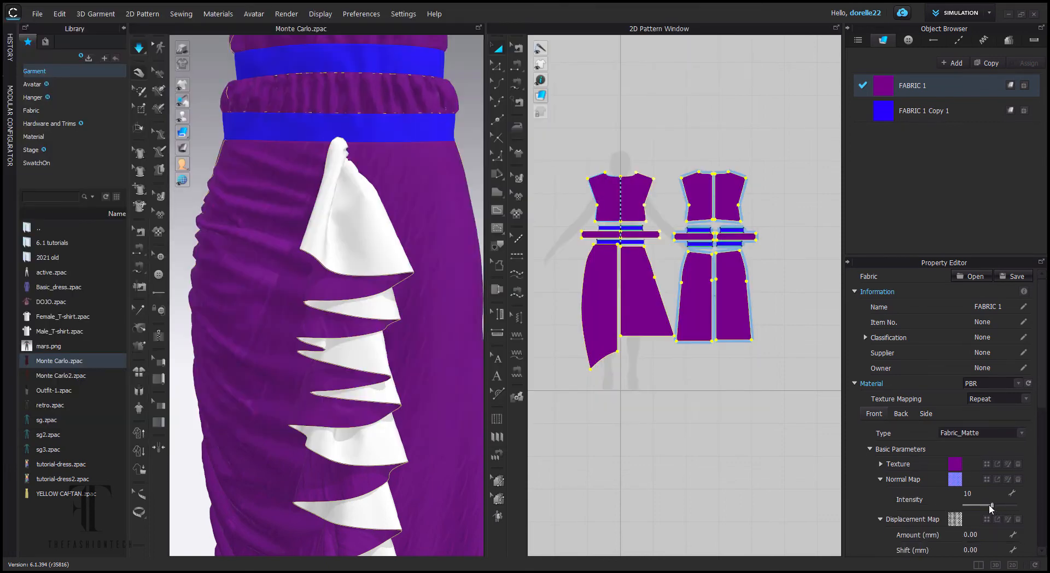
Step: Set the displacement amount of FABRIC 1 to 1 mm, and increase it to 2 mm
scroll(991, 506, "down", 4)
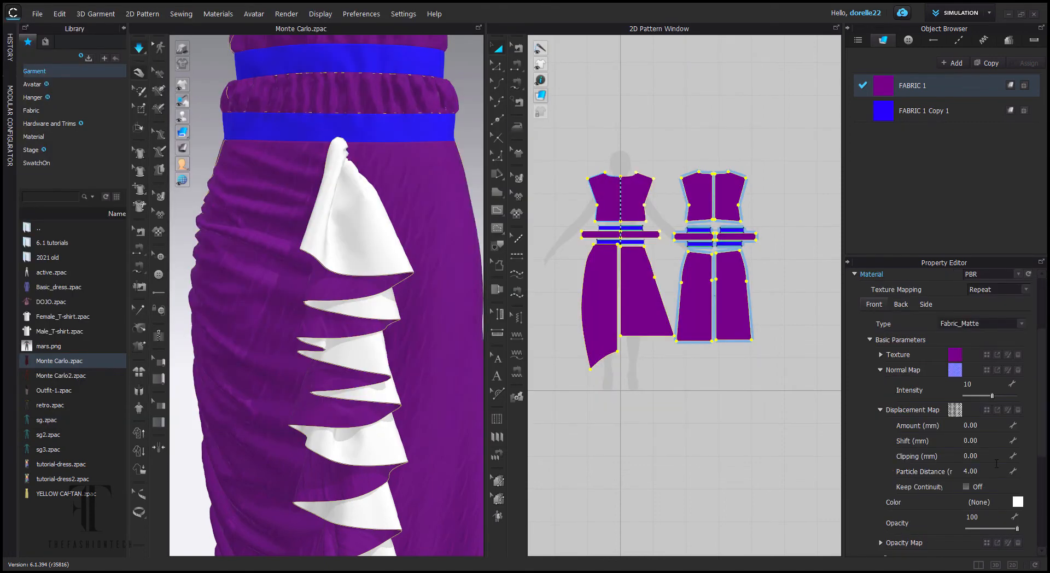
left_click(993, 425)
type("1")
key("Return")
left_click(975, 424)
type("2")
key("Return")
scroll(978, 481, "down", 3)
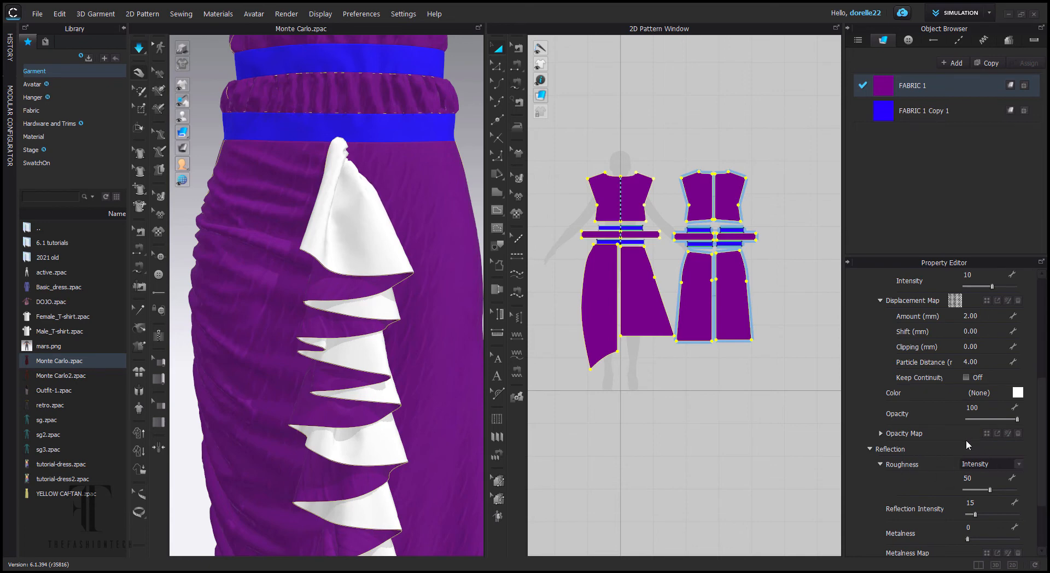
Step: Load fabric-test_metallic.png from the KNIT-TEST folder as the Metalness Map of FABRIC 1
scroll(967, 444, "down", 2)
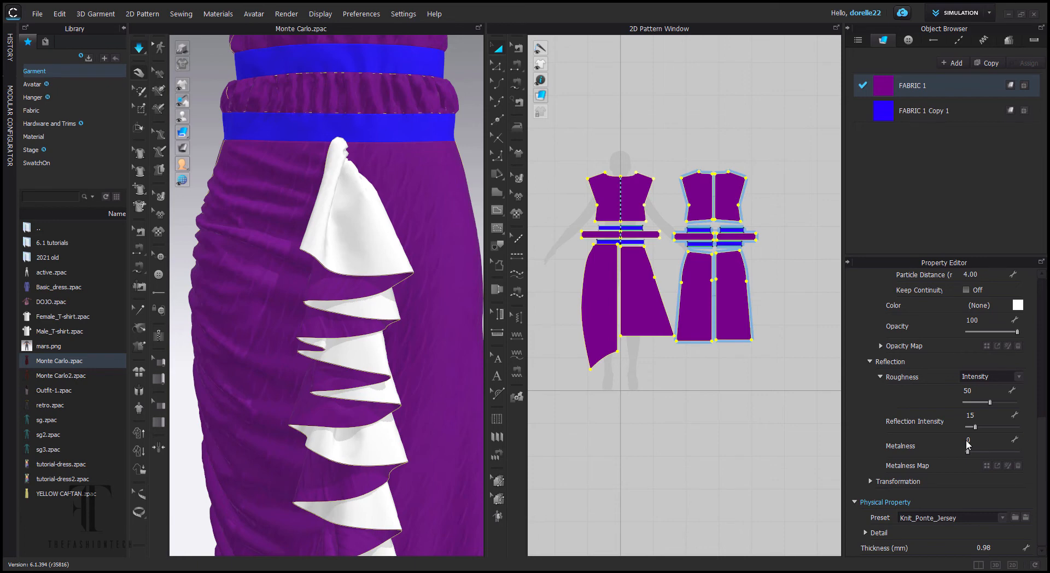
left_click(988, 466)
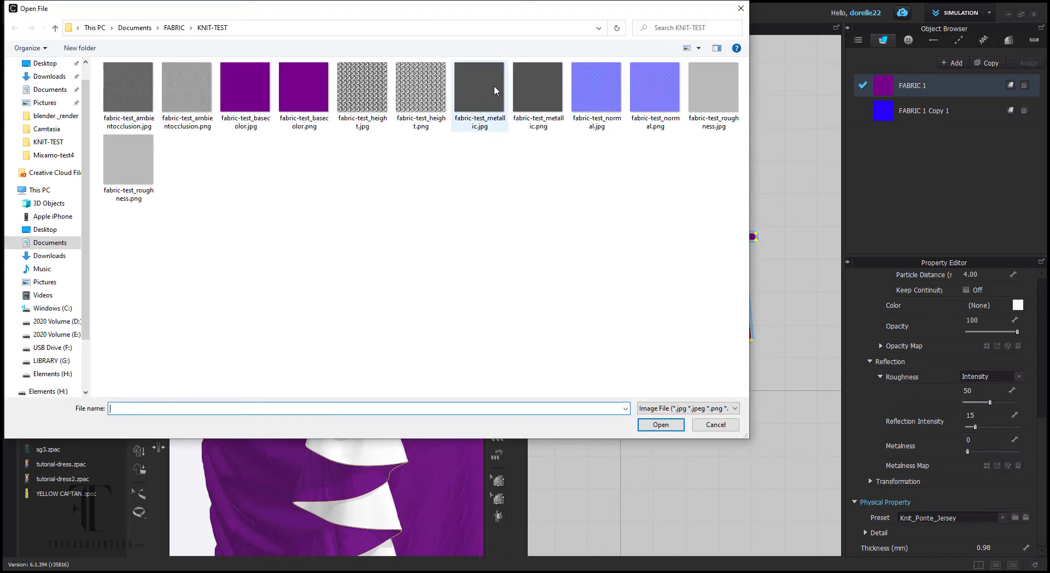
double_click(543, 95)
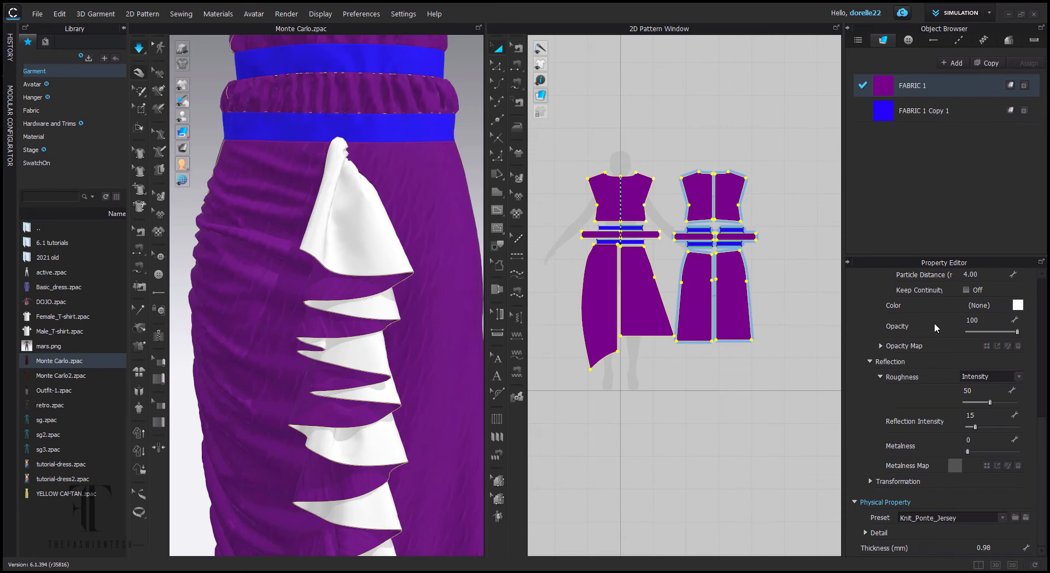
Step: Set the color of FABRIC 1 Copy 1 to the Magenta 3 palette swatch, hex 920097
scroll(935, 327, "up", 3)
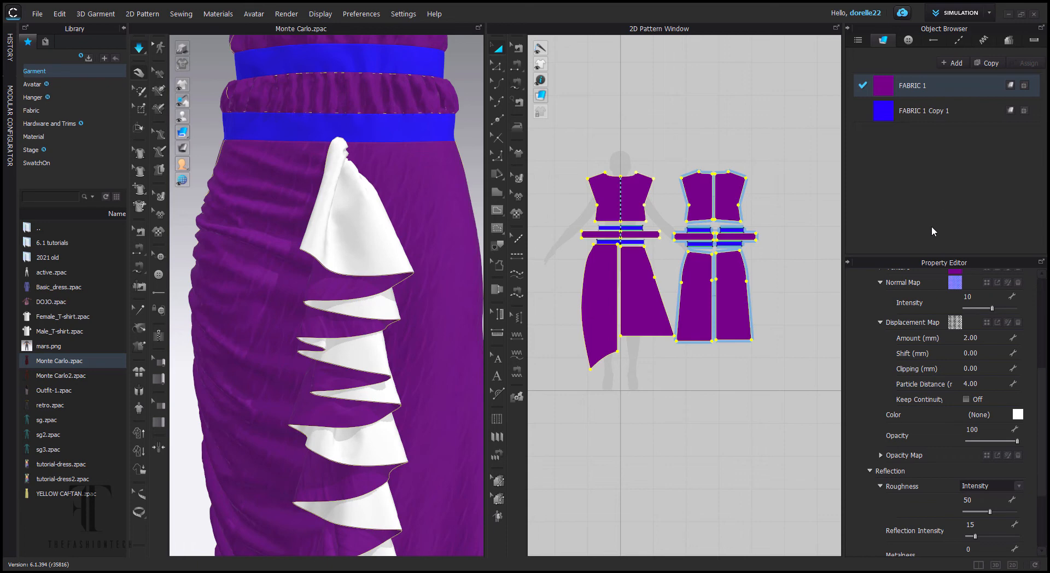
scroll(950, 290, "up", 5)
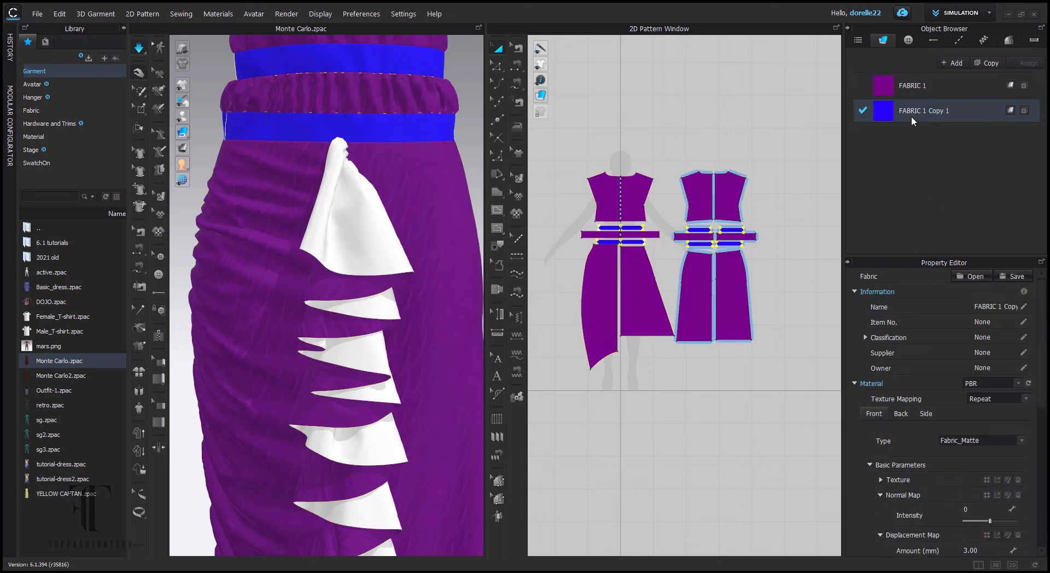
left_click(911, 114)
scroll(982, 451, "down", 3)
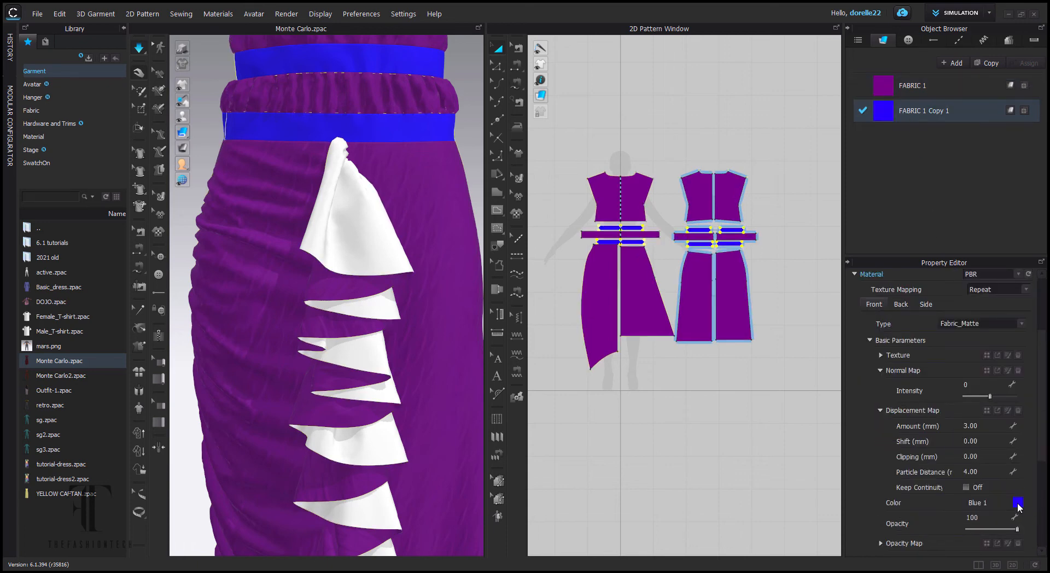
left_click(1018, 503)
left_click(384, 298)
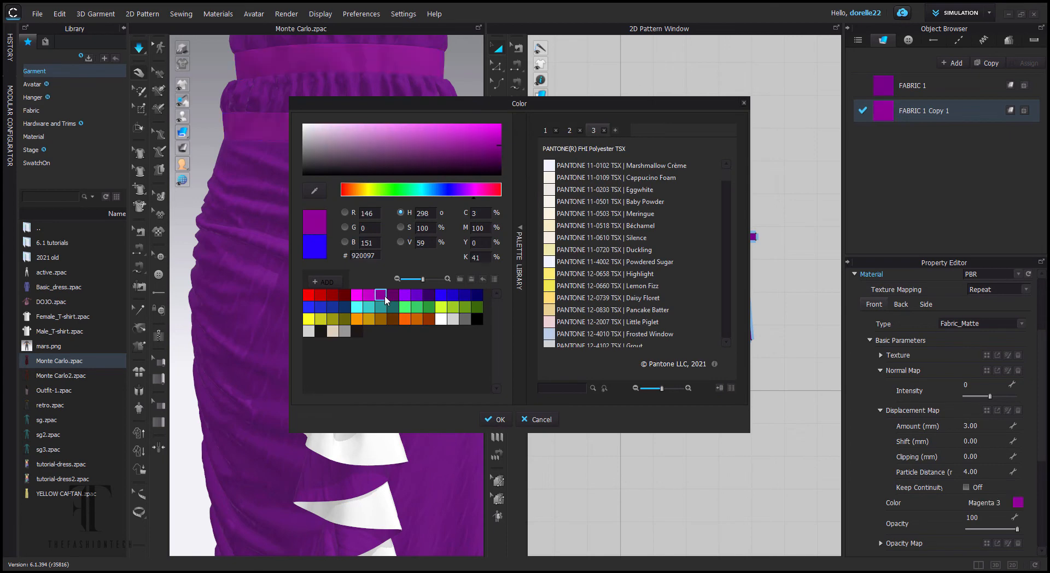
left_click(497, 420)
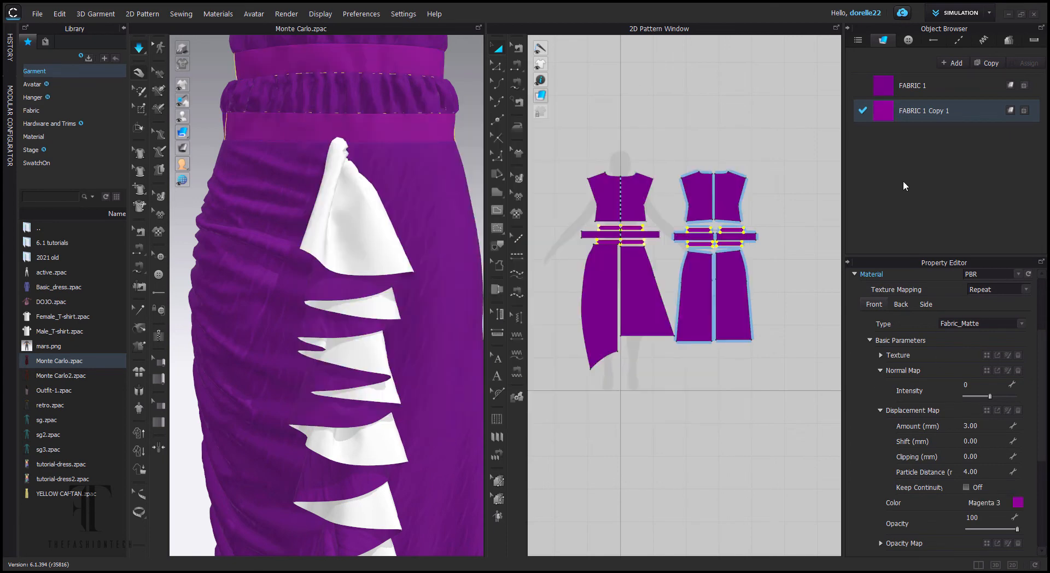
Step: Select FABRIC 1 again and open the Render window beside the 3D view of the dress
left_click(911, 87)
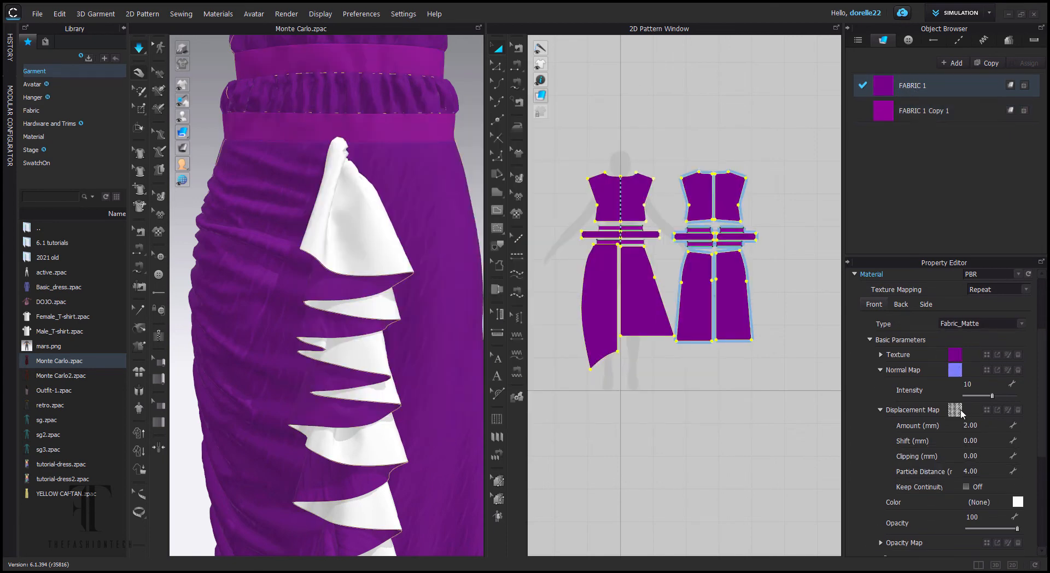
scroll(957, 416, "down", 3)
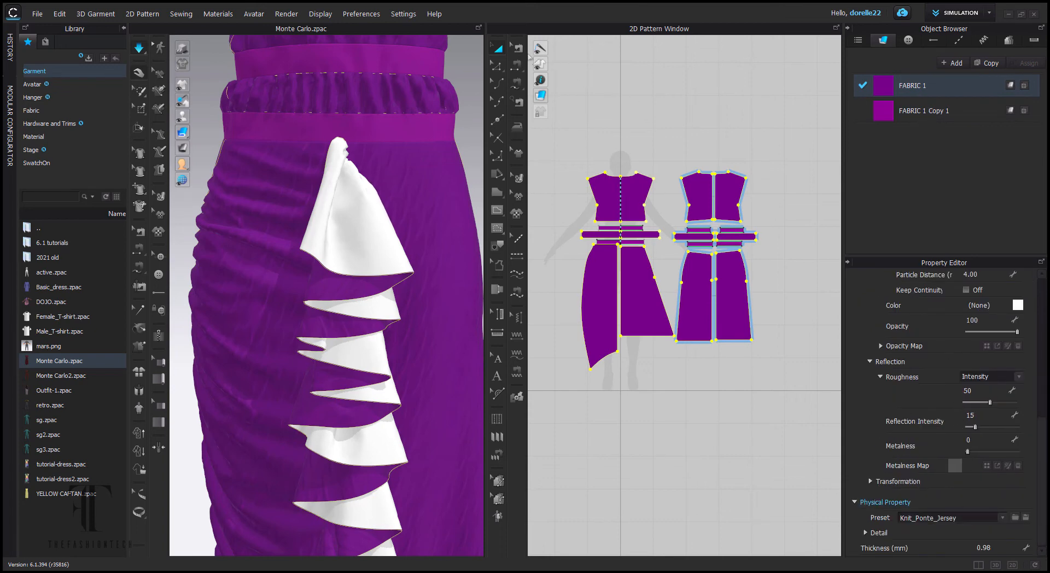
right_click_drag(469, 211, 456, 217)
left_click(286, 13)
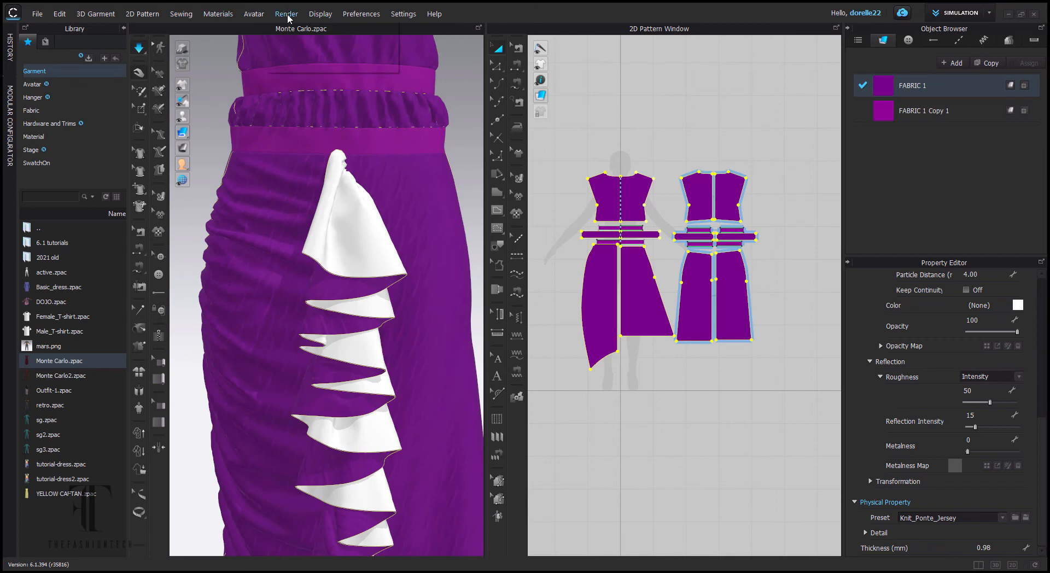
left_click(293, 26)
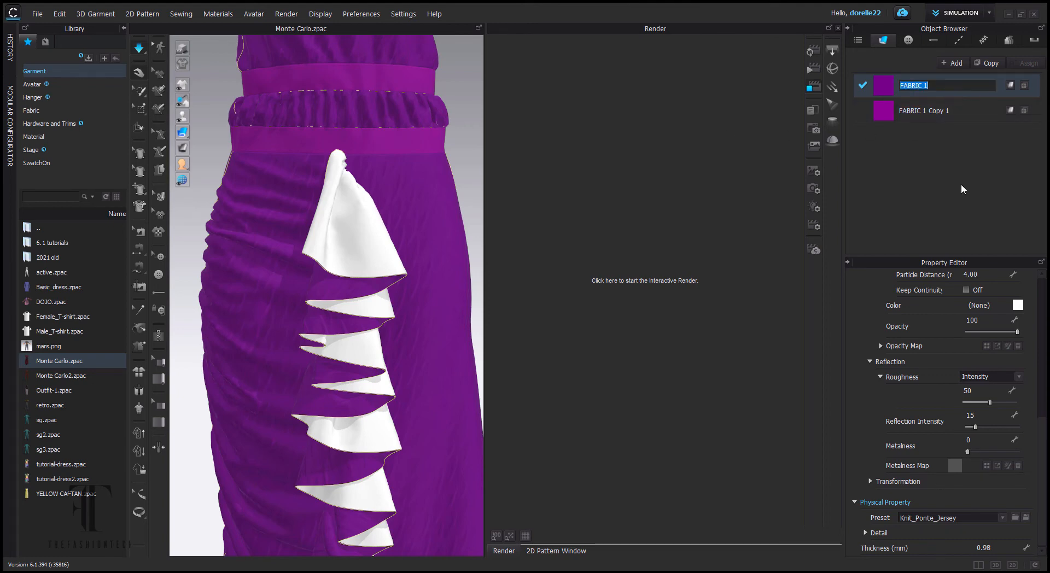
Step: Make the back side of FABRIC 1 use the same material as the front
scroll(953, 323, "up", 5)
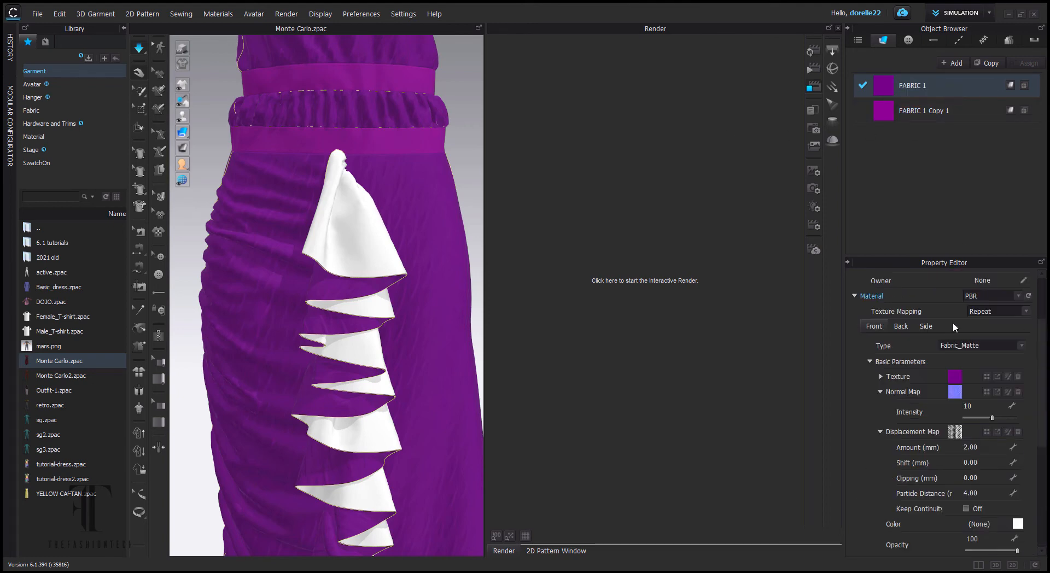
left_click(904, 326)
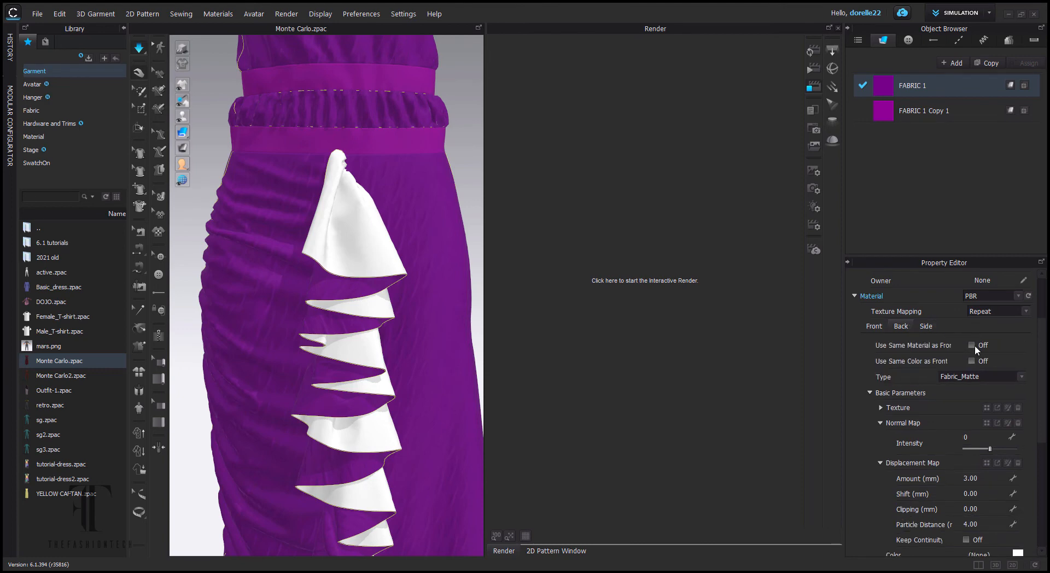
left_click(973, 346)
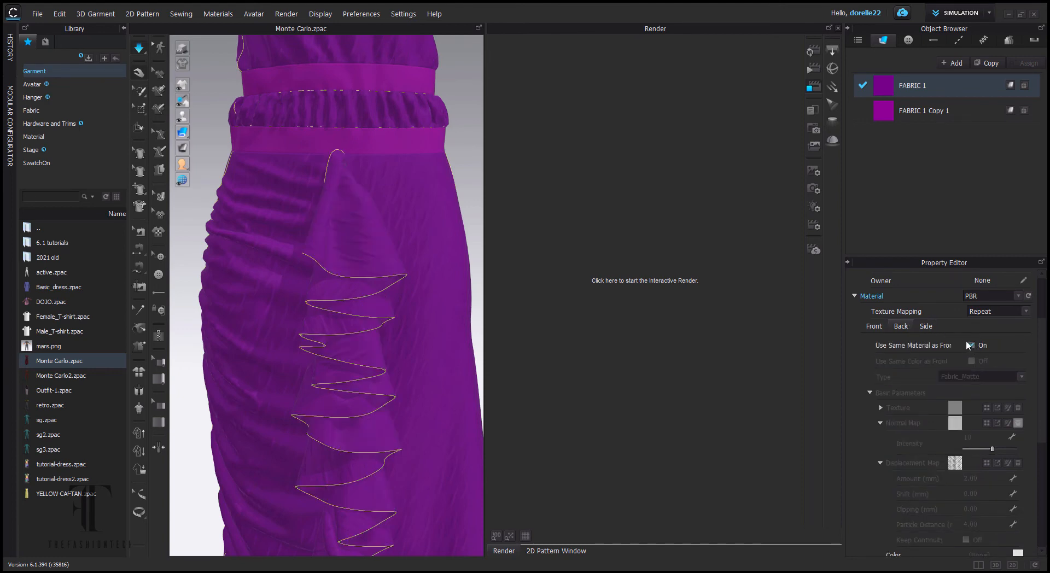
Step: Turn off the simulation and start the interactive render of the dress
left_click(674, 183)
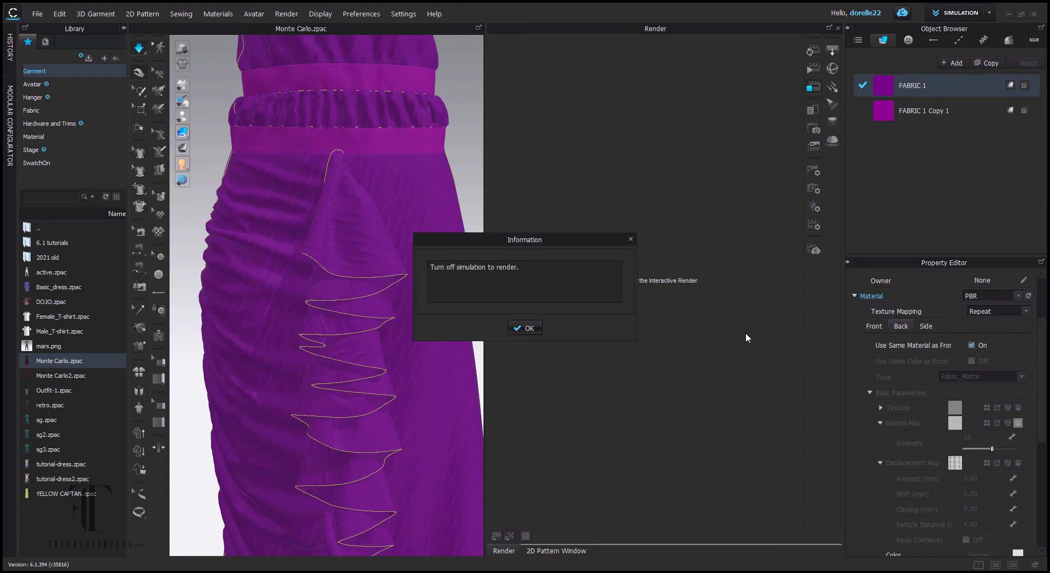
left_click(524, 327)
key("space")
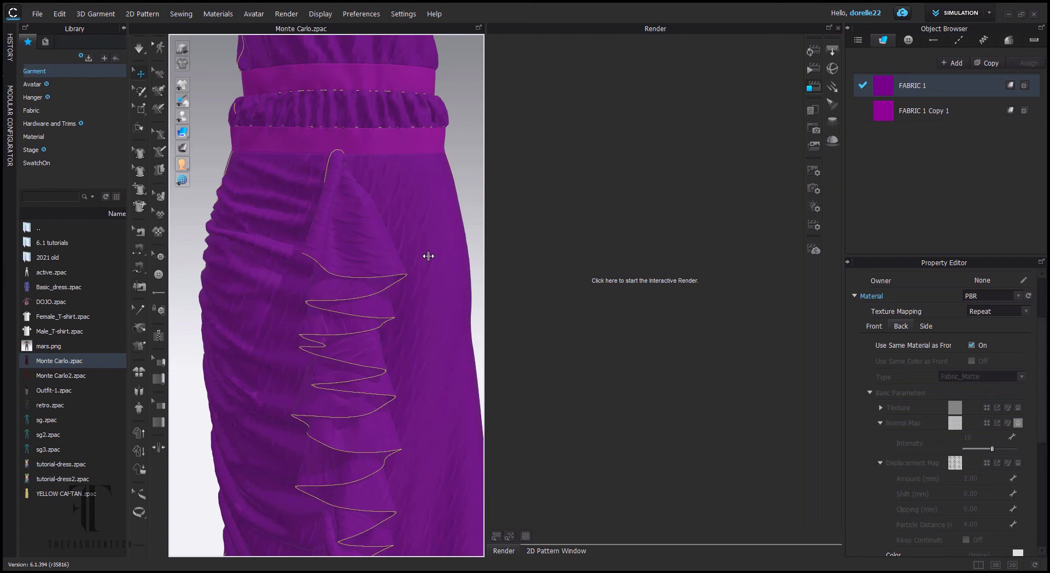
left_click(741, 349)
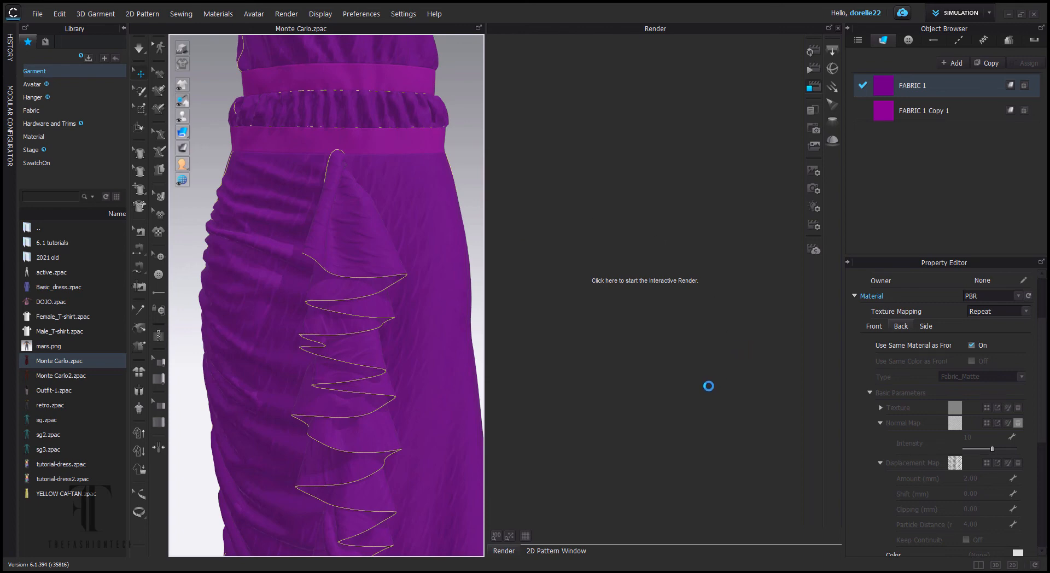
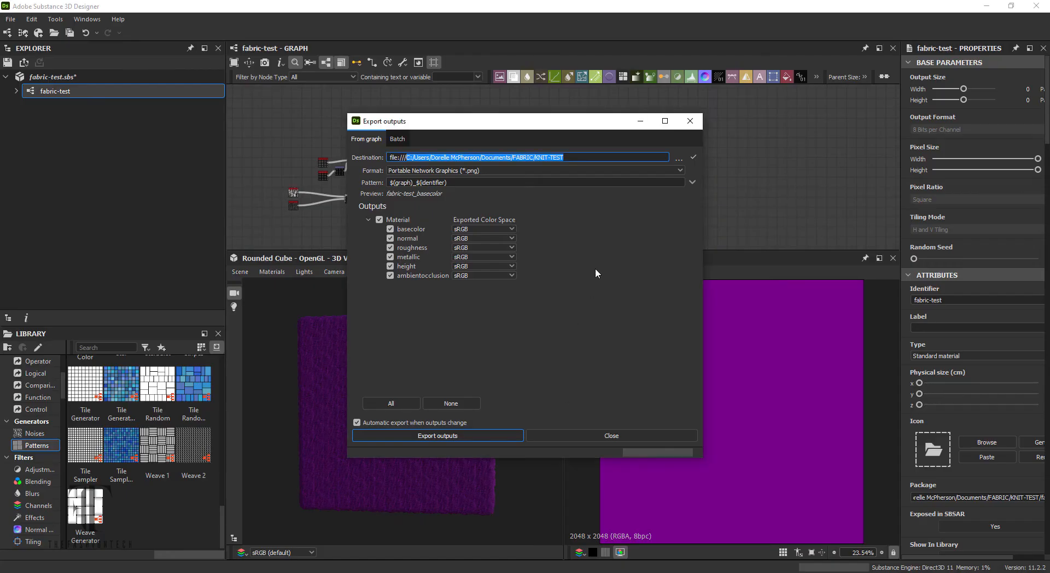
Step: In Substance 3D Designer, review the image formats offered for exporting the fabric-test outputs, and close the export dialog
left_click(539, 172)
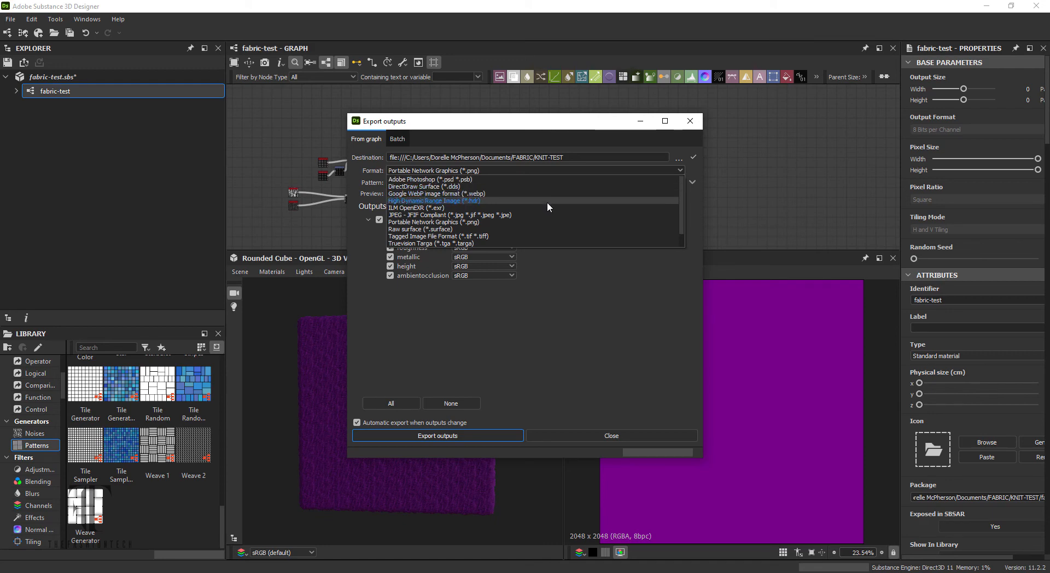
scroll(547, 202, "down", 1)
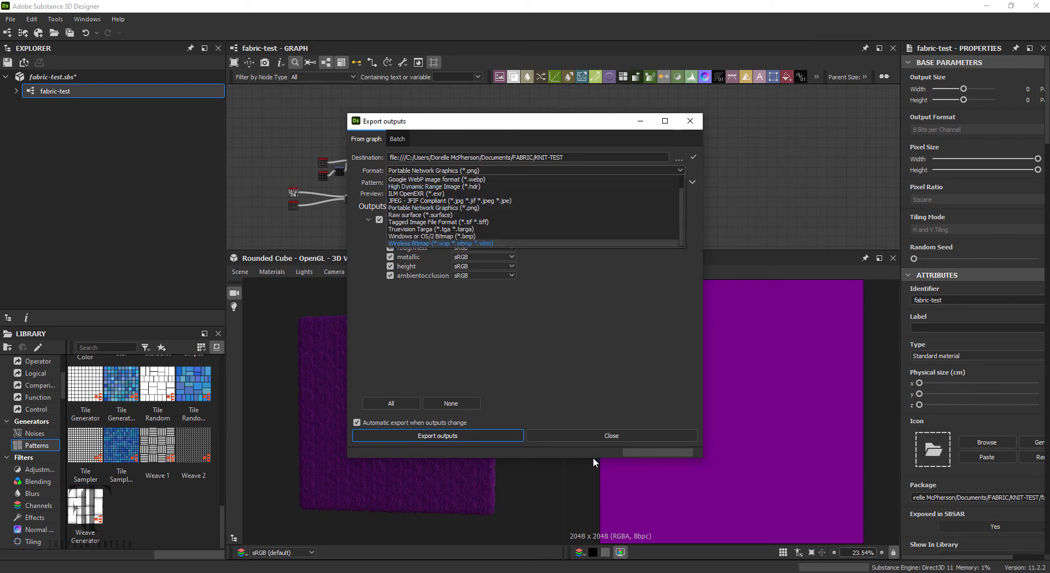
left_click(570, 436)
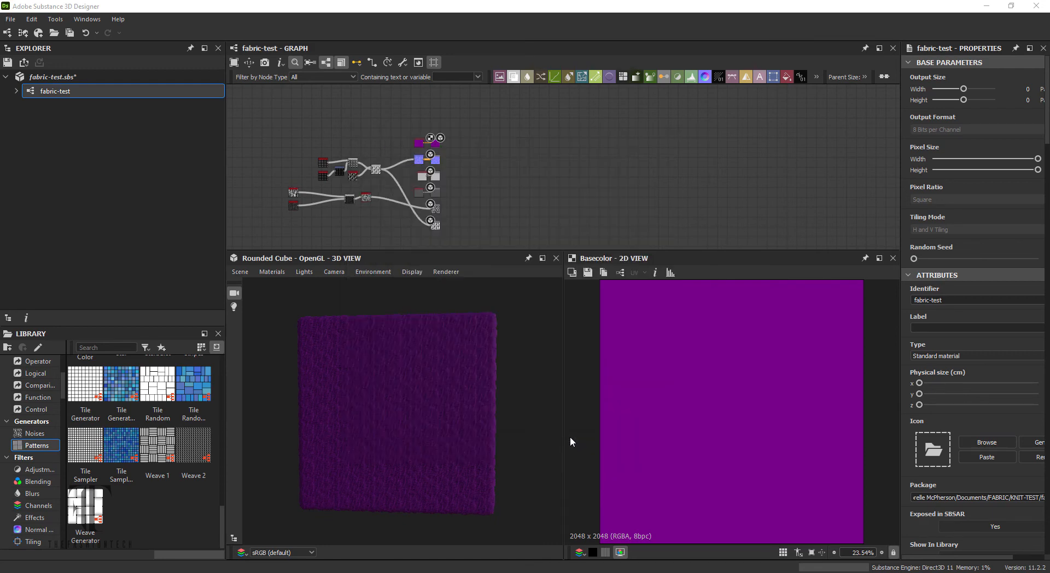
Step: Save all changes to the fabric-test.sbs package
left_click(11, 19)
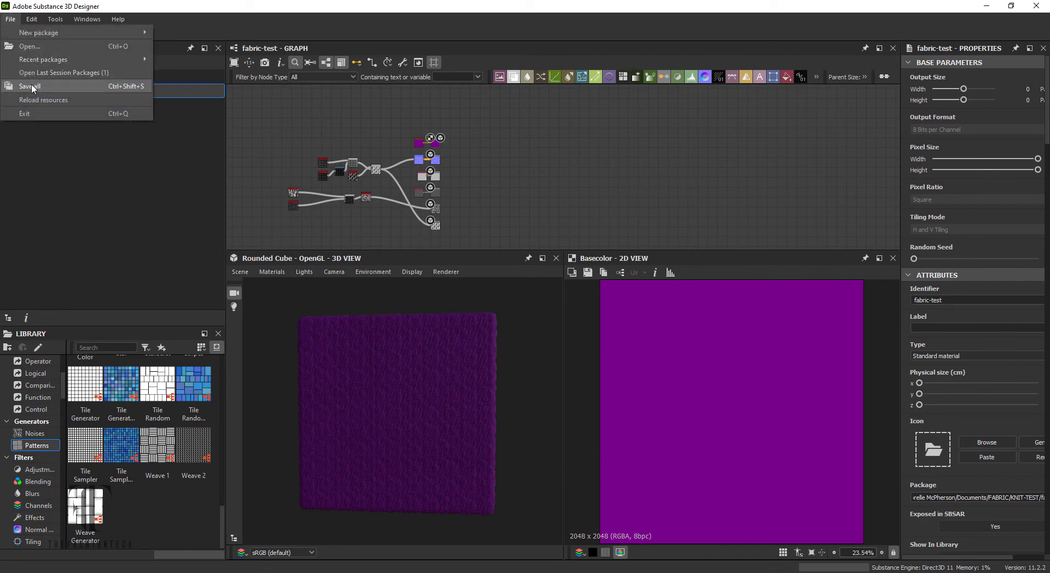
left_click(33, 86)
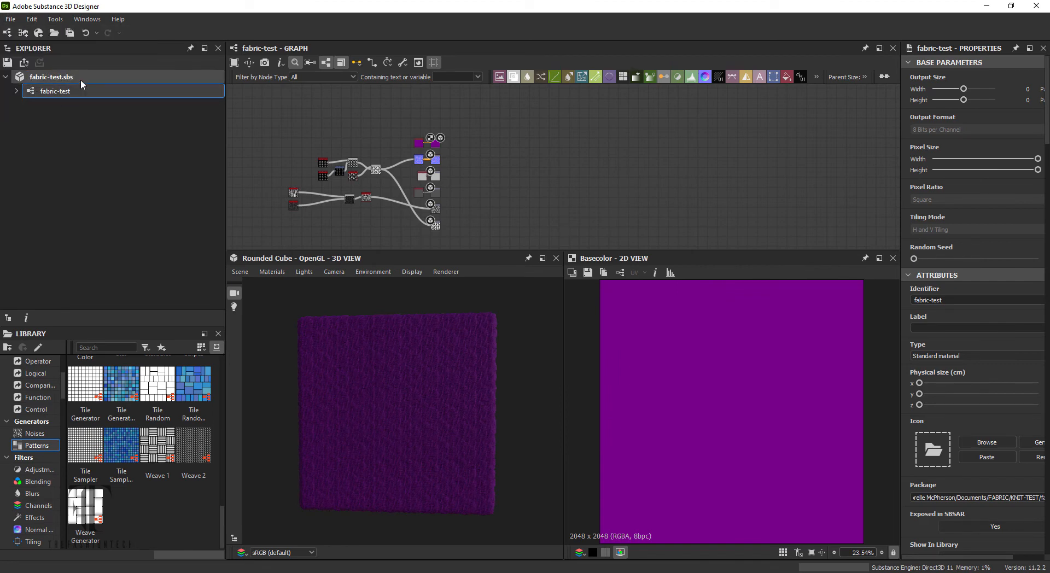
Step: Open the output export settings of the fabric-test graph and look at the color space options for basecolor
left_click(10, 19)
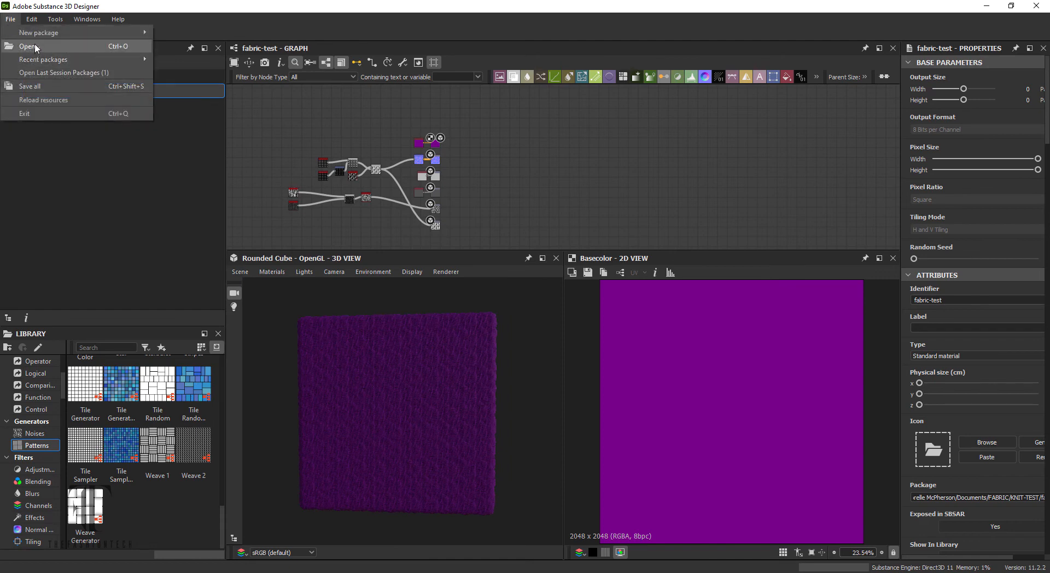
mouse_move(30, 22)
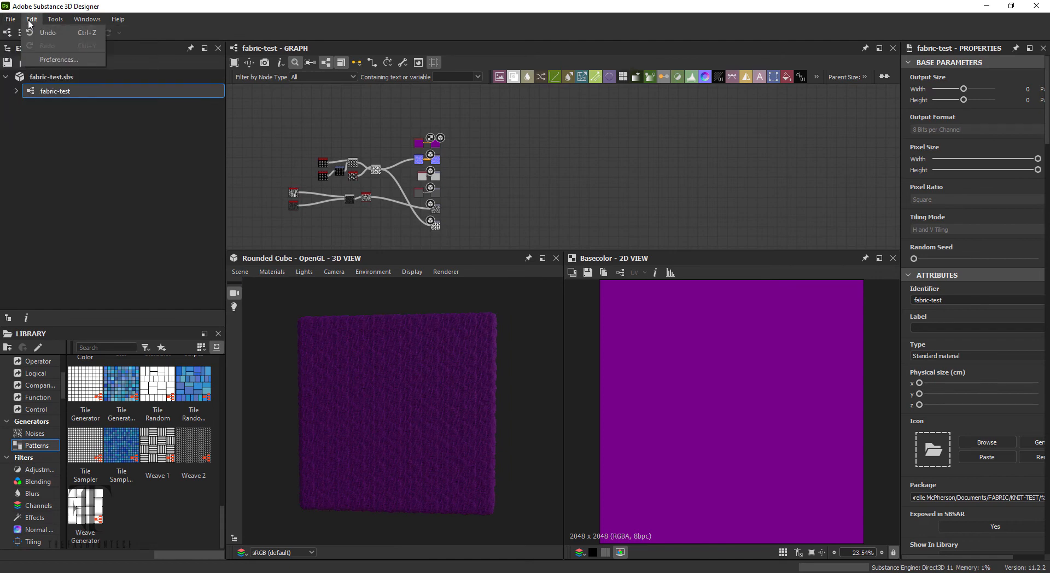
mouse_move(119, 19)
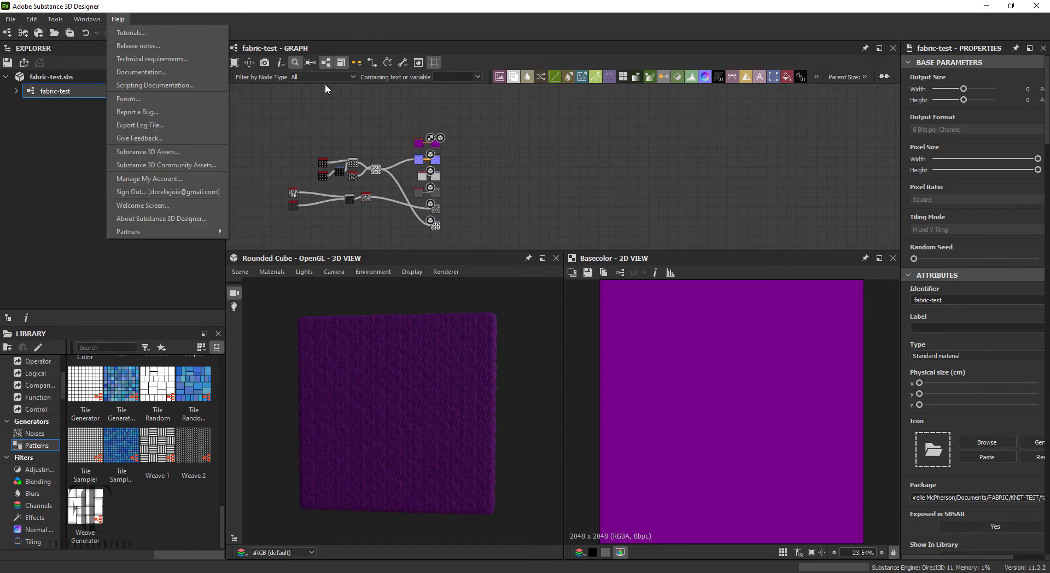
left_click(403, 62)
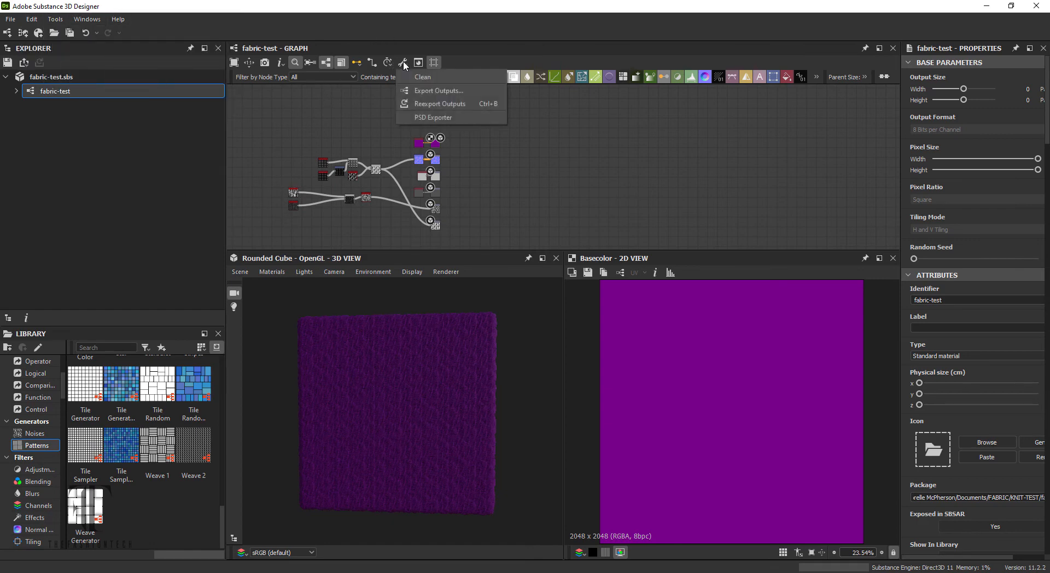
left_click(438, 90)
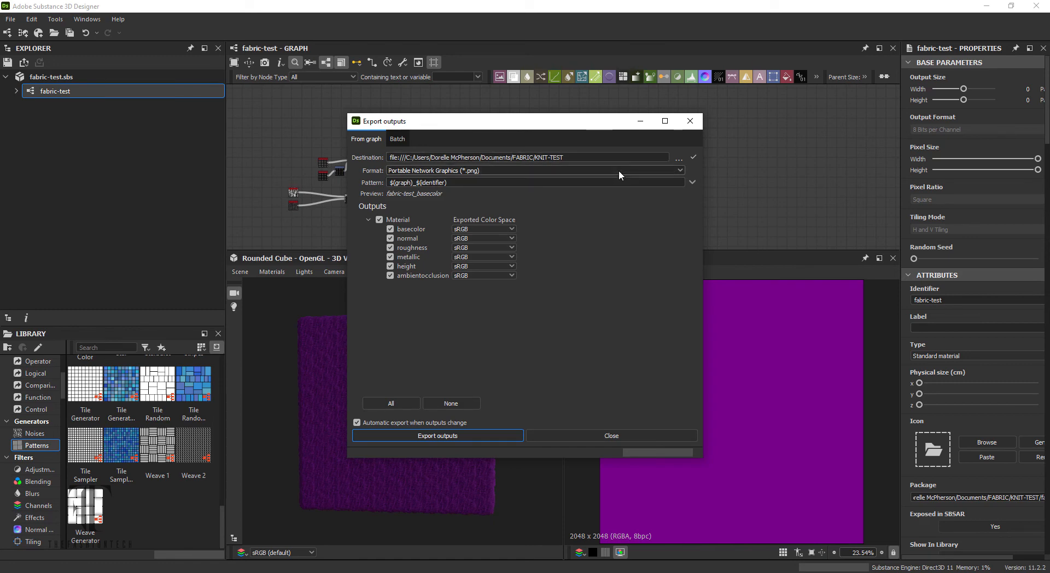
left_click(511, 228)
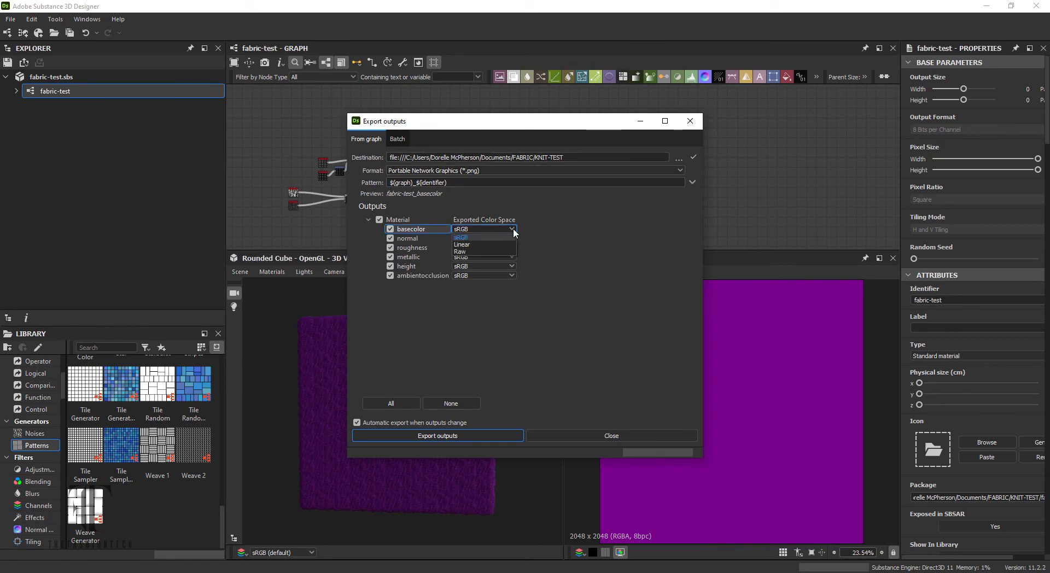
left_click(555, 220)
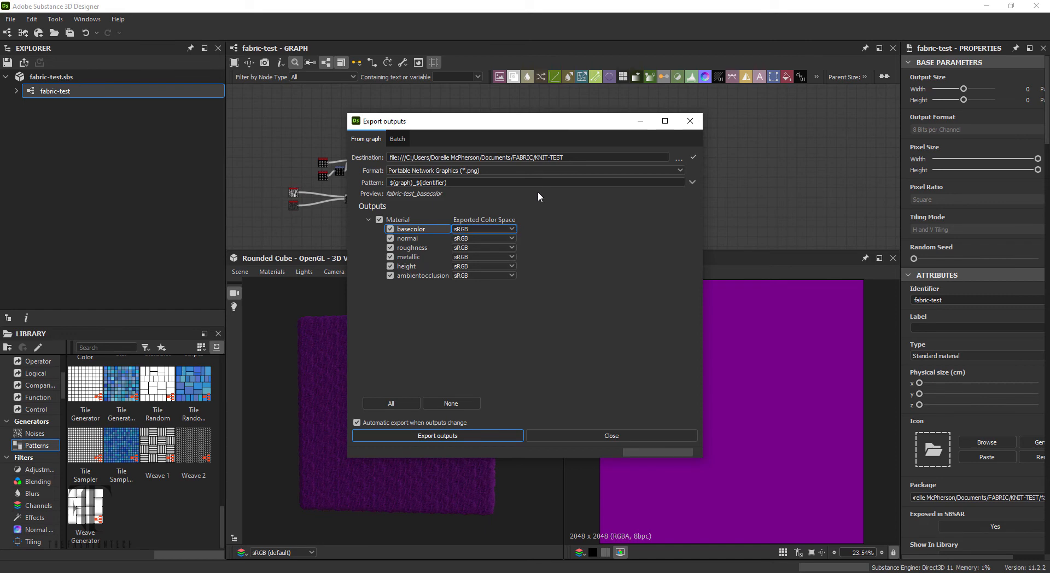
Step: Review the image formats available for exporting the fabric-test outputs, trying Raw surface (*.surface)
left_click(537, 183)
left_click(544, 172)
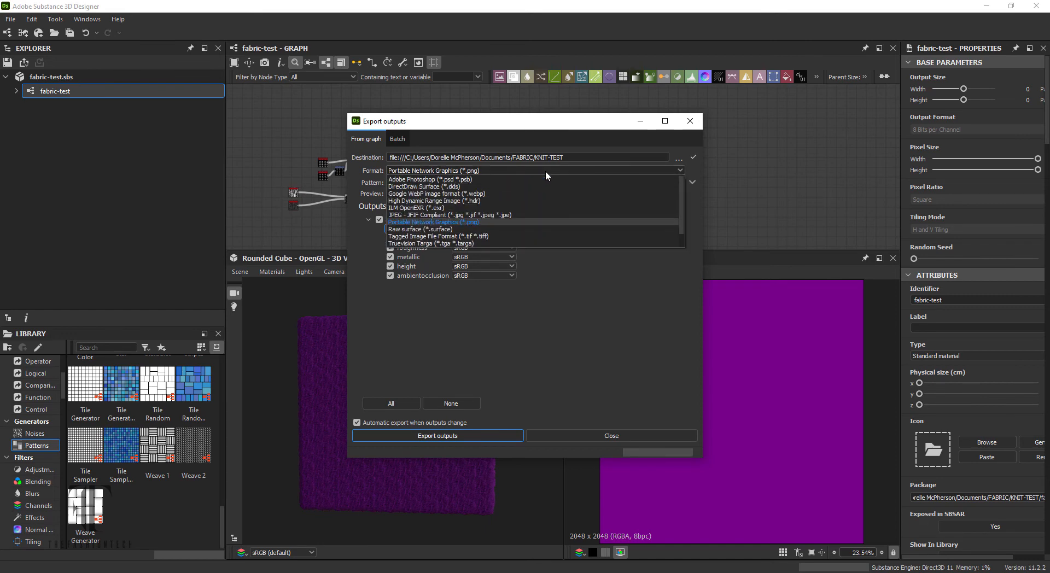
scroll(549, 192, "down", 1)
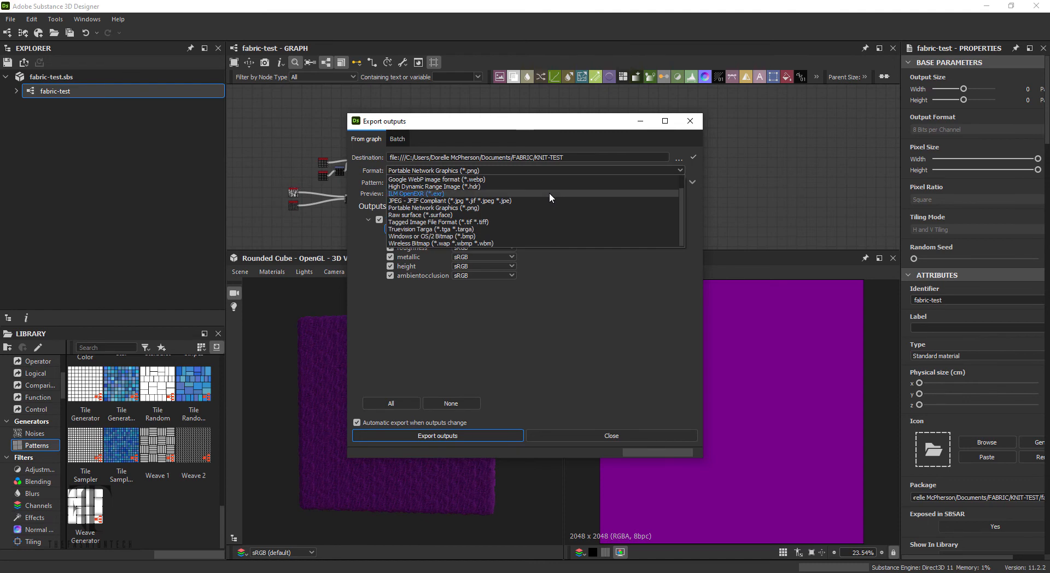
left_click(494, 214)
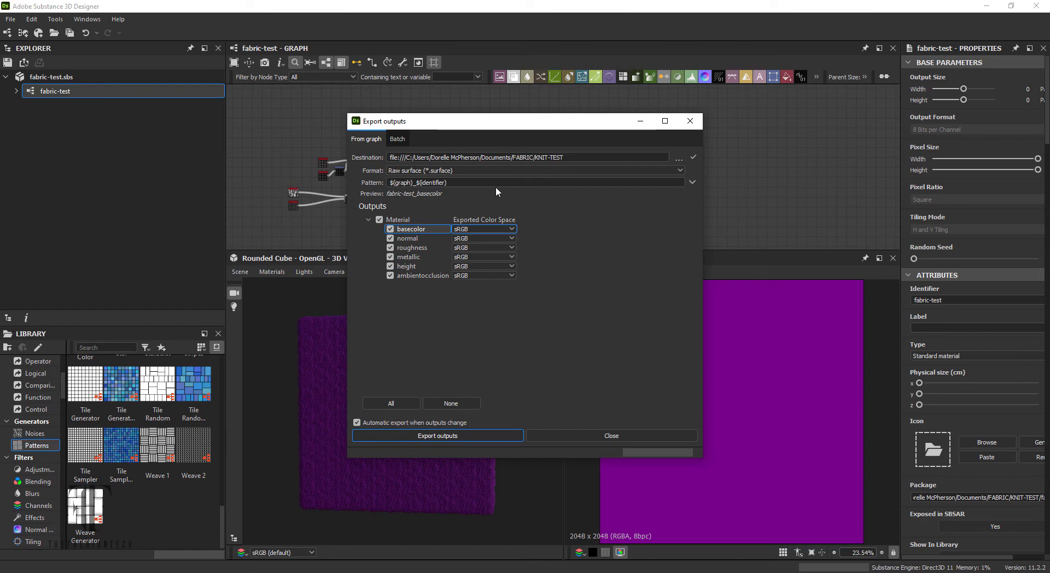
left_click(494, 172)
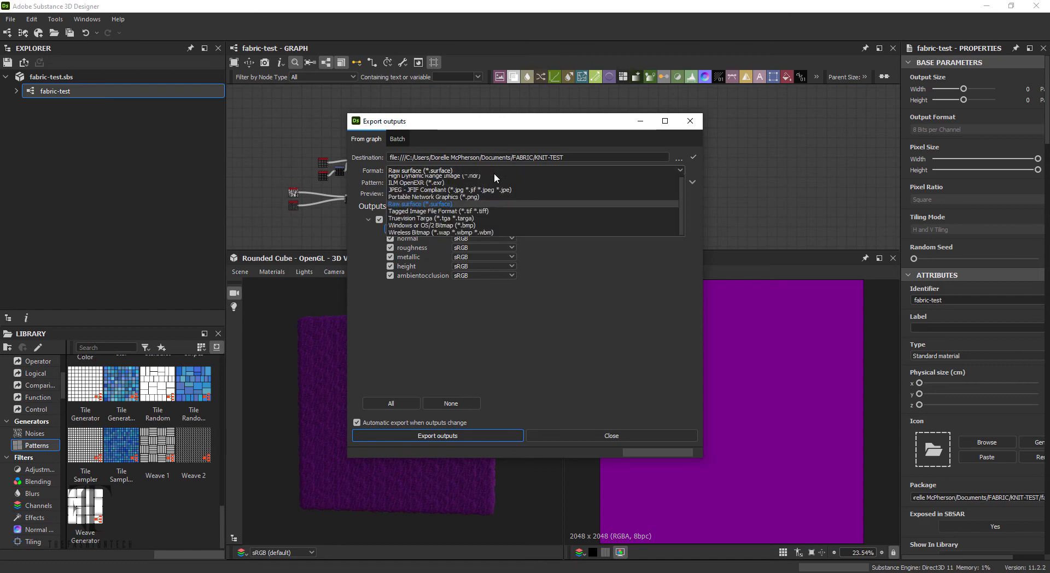
scroll(513, 189, "up", 1)
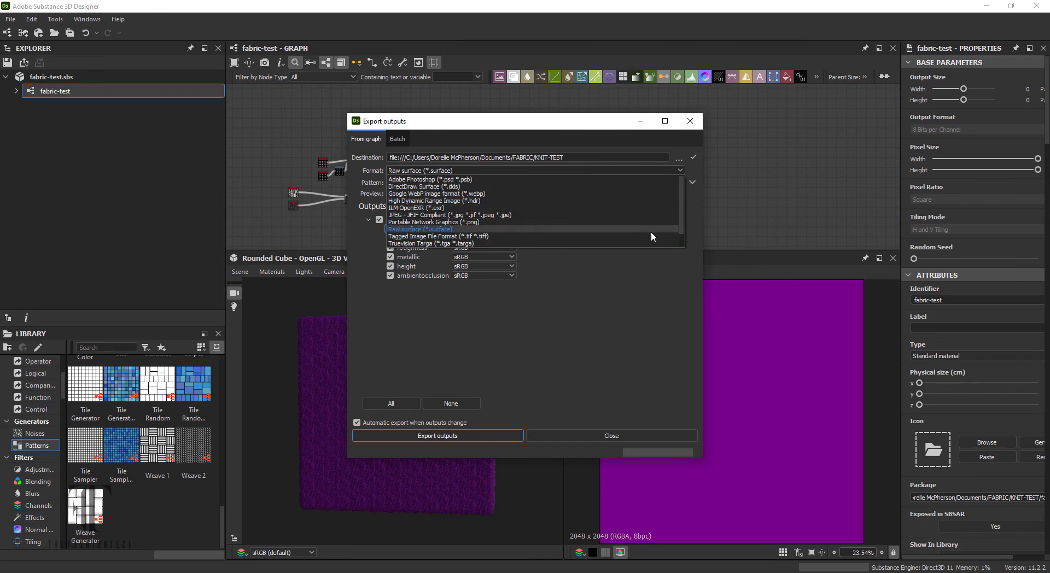
left_click_drag(680, 226, 679, 257)
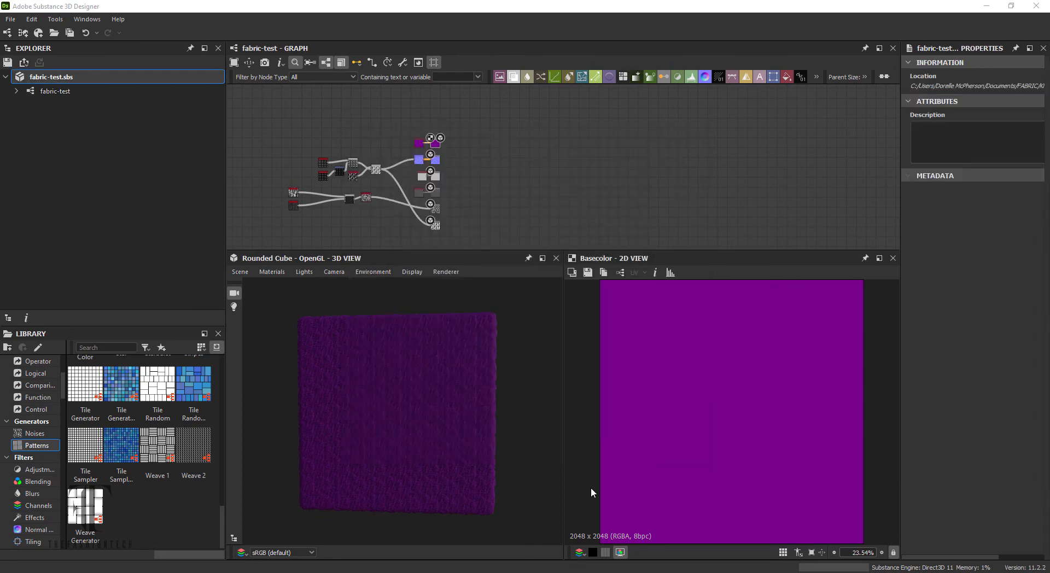
Step: Switch to CLO and examine the rendered knit fabric on the dress from the front, side and back, including a close-up of the back skirt
mouse_move(576, 572)
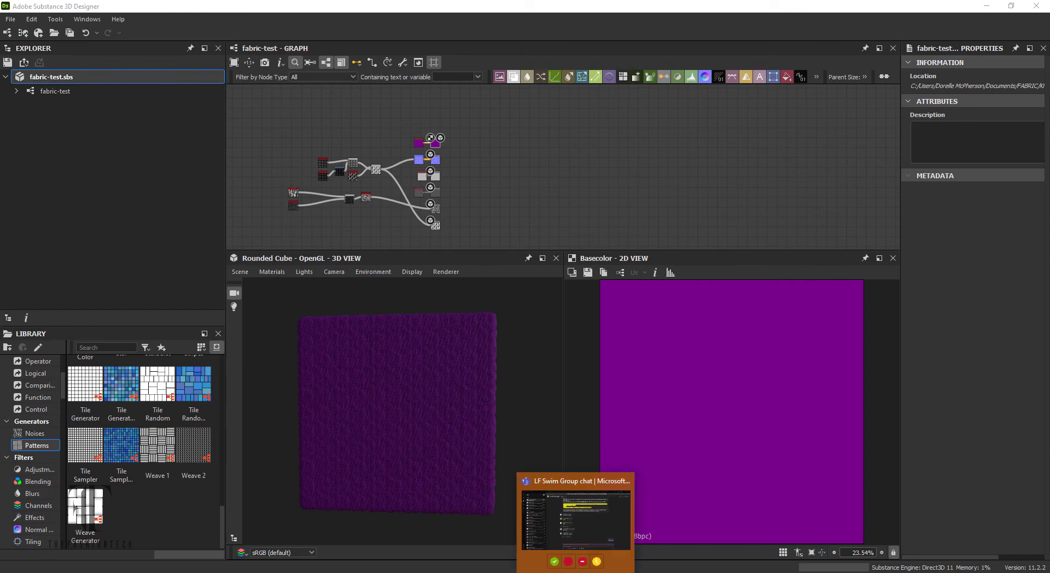
left_click(417, 572)
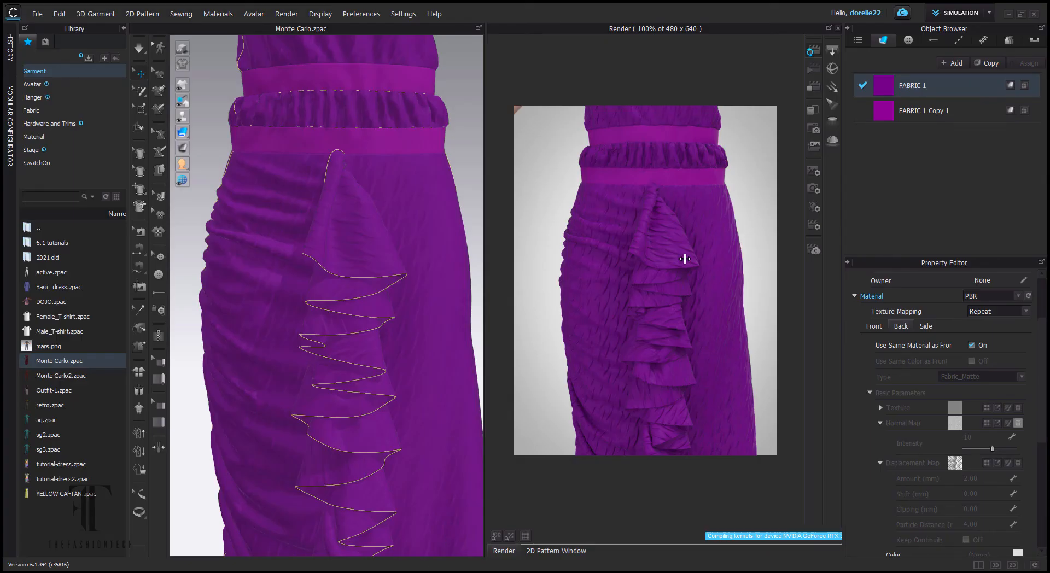
scroll(721, 241, "down", 8)
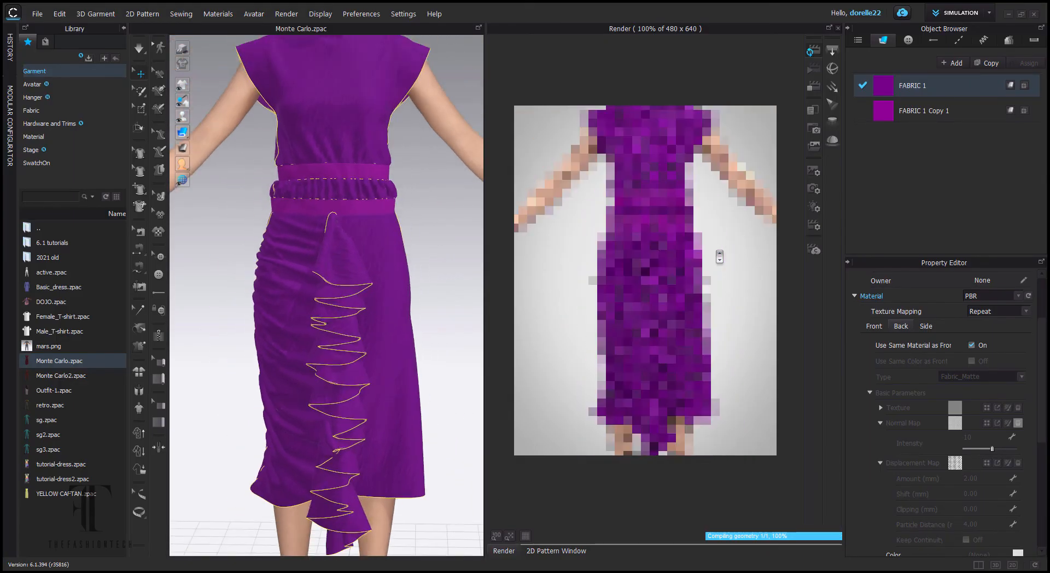
right_click_drag(736, 258, 619, 250)
scroll(722, 253, "down", 3)
scroll(725, 258, "up", 6)
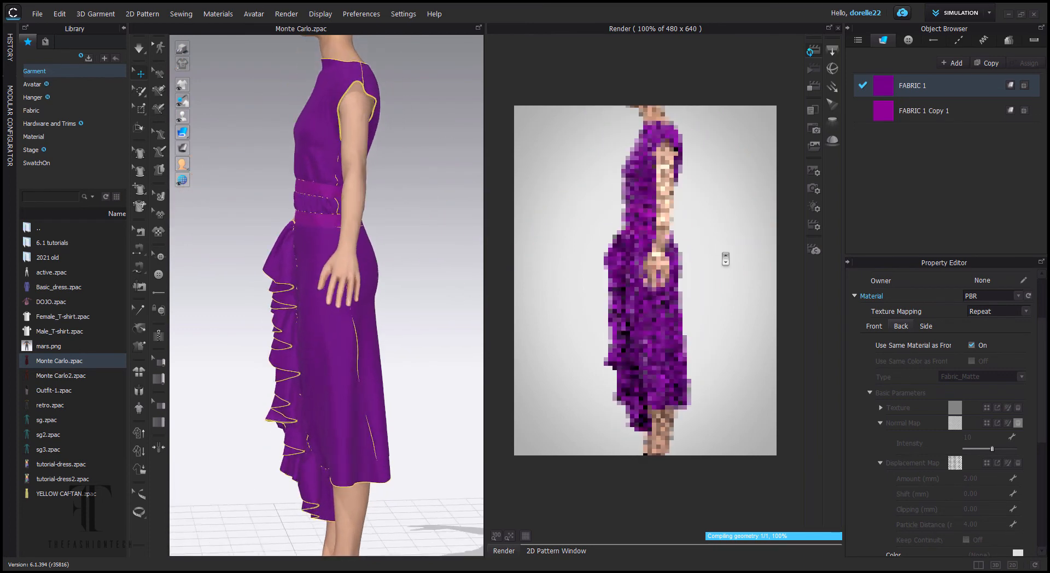
right_click_drag(733, 264, 651, 264)
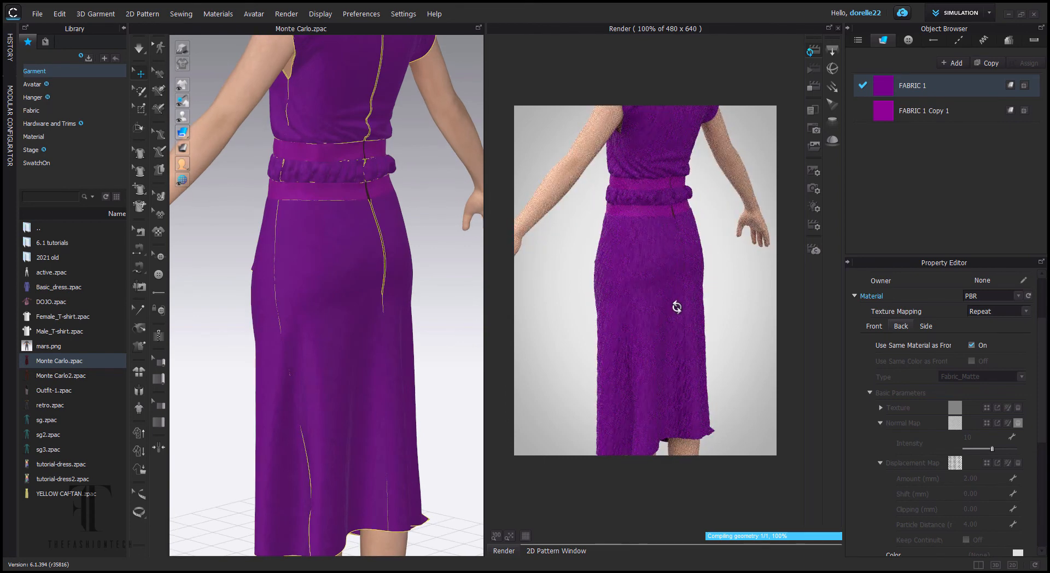
scroll(682, 308, "up", 6)
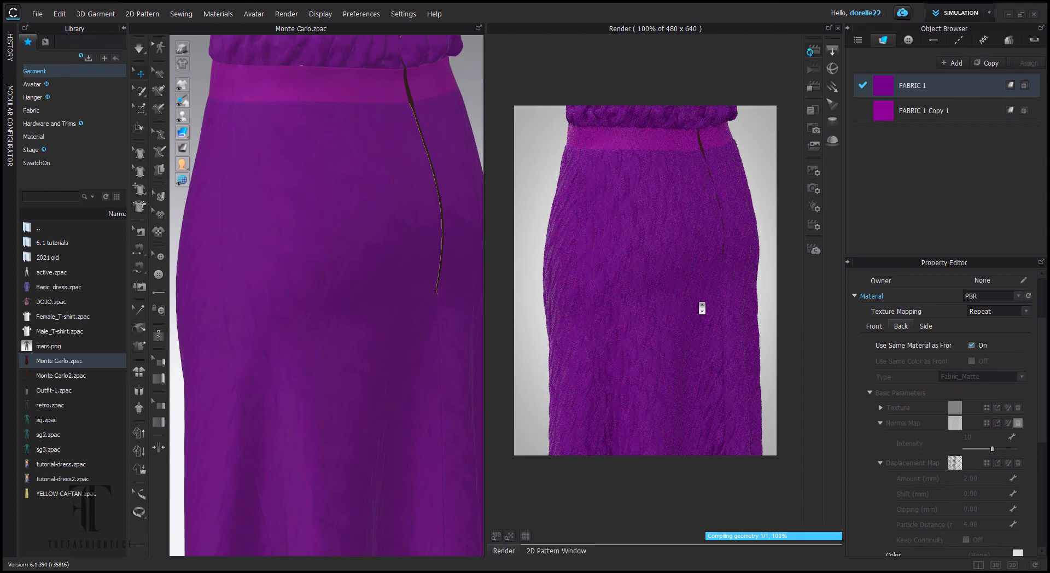
scroll(702, 298, "up", 3)
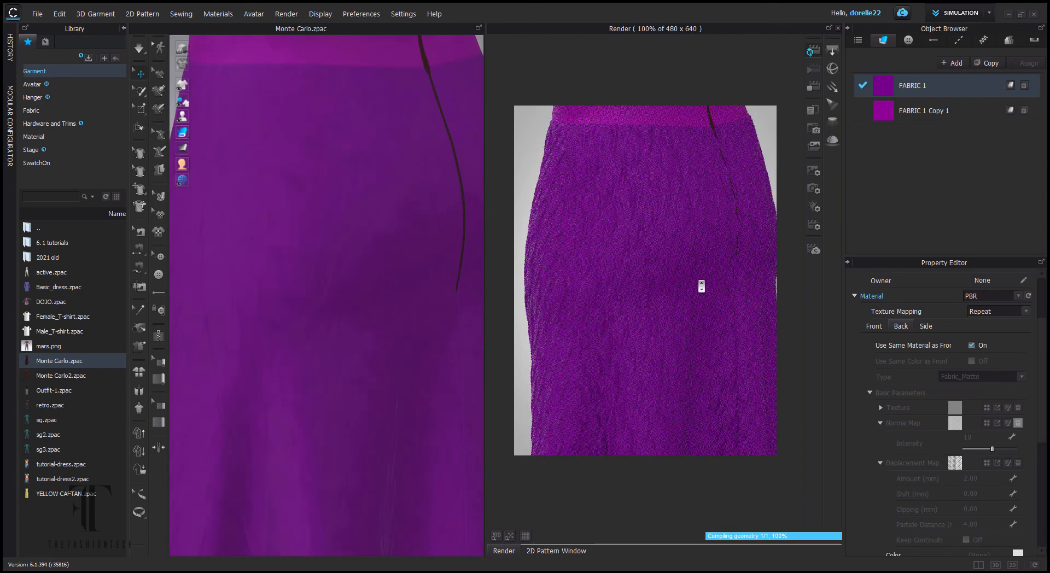
scroll(702, 286, "down", 8)
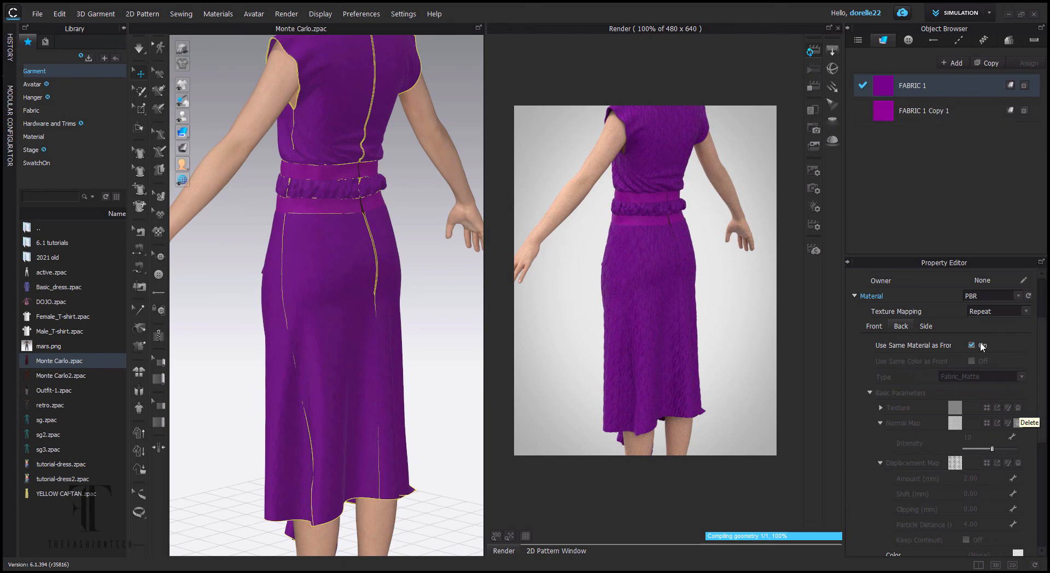
Step: Stop the interactive render and delete the texture, normal and displacement maps from the front material of FABRIC 1
left_click(813, 88)
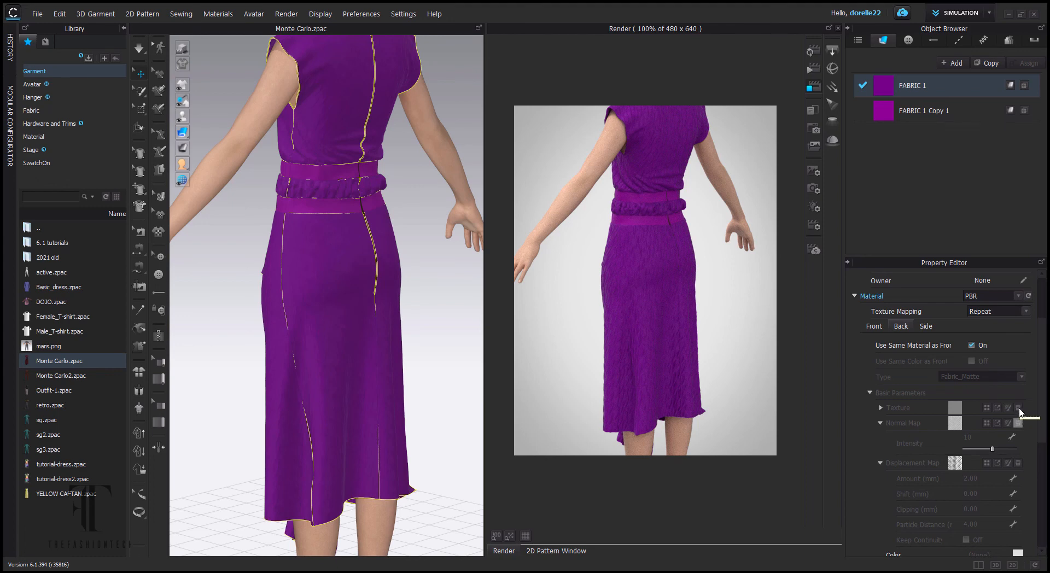
left_click(873, 326)
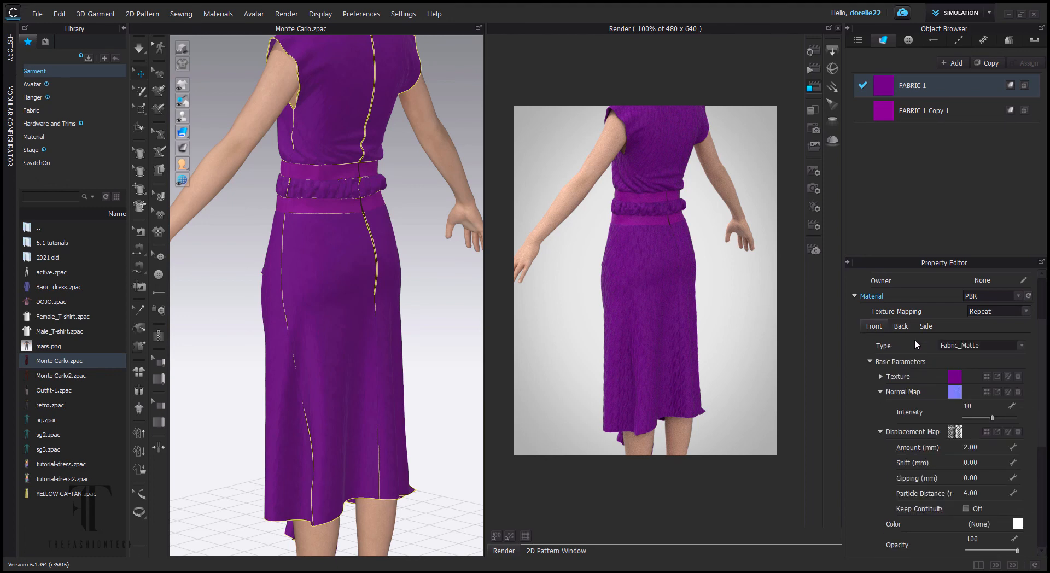
left_click(1018, 376)
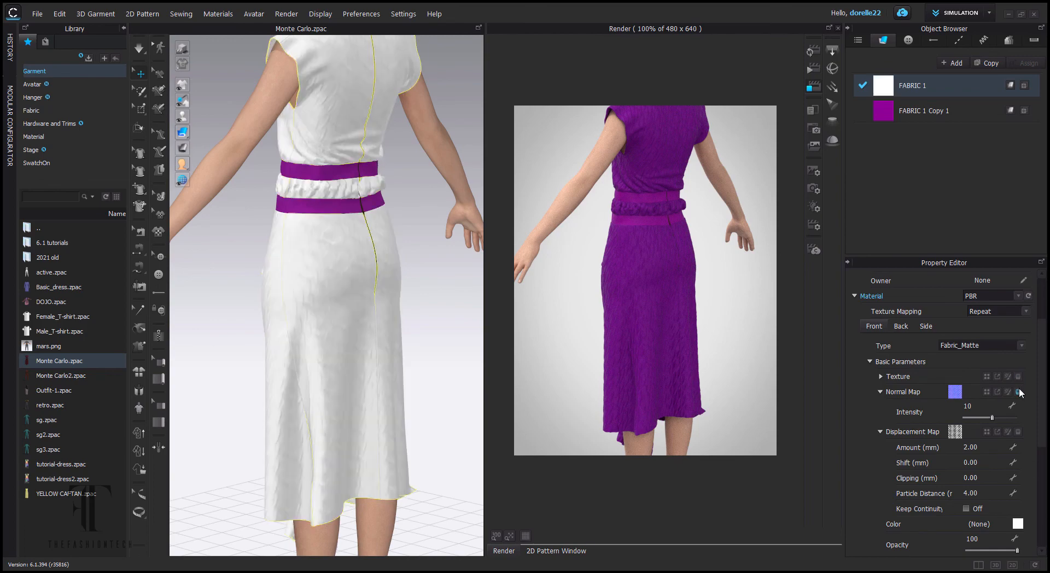
left_click(1018, 392)
left_click(1018, 432)
Step: Change FABRIC 1's material type to Substance and check which file type its material loader accepts, without loading a file
left_click(1006, 297)
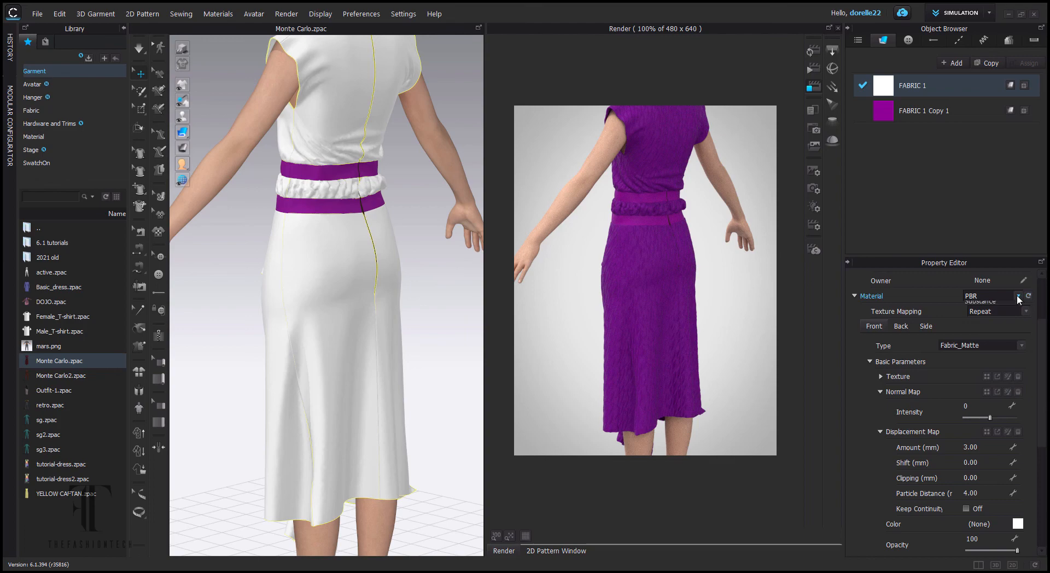
left_click(1003, 310)
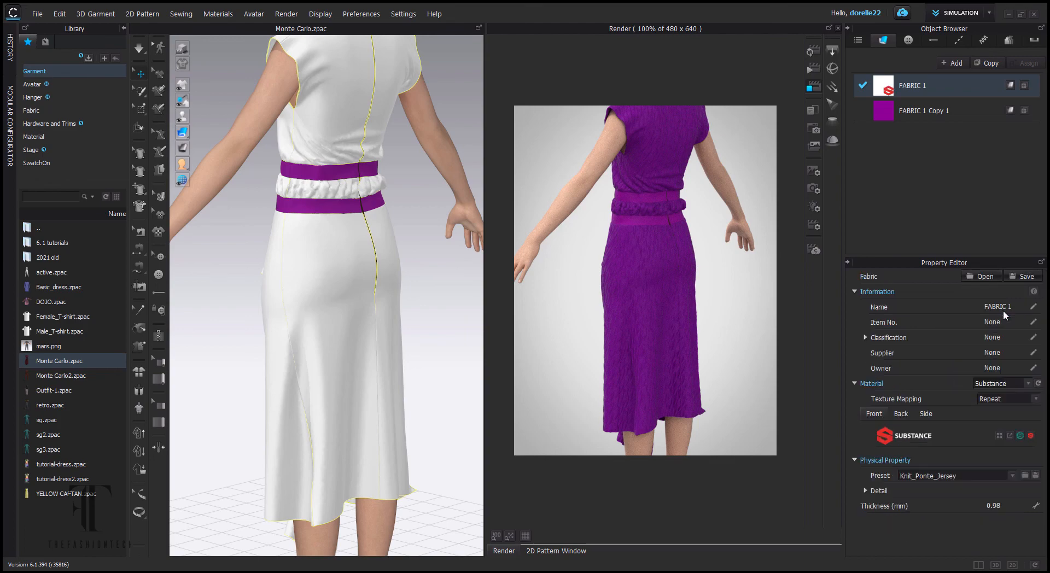
left_click(999, 435)
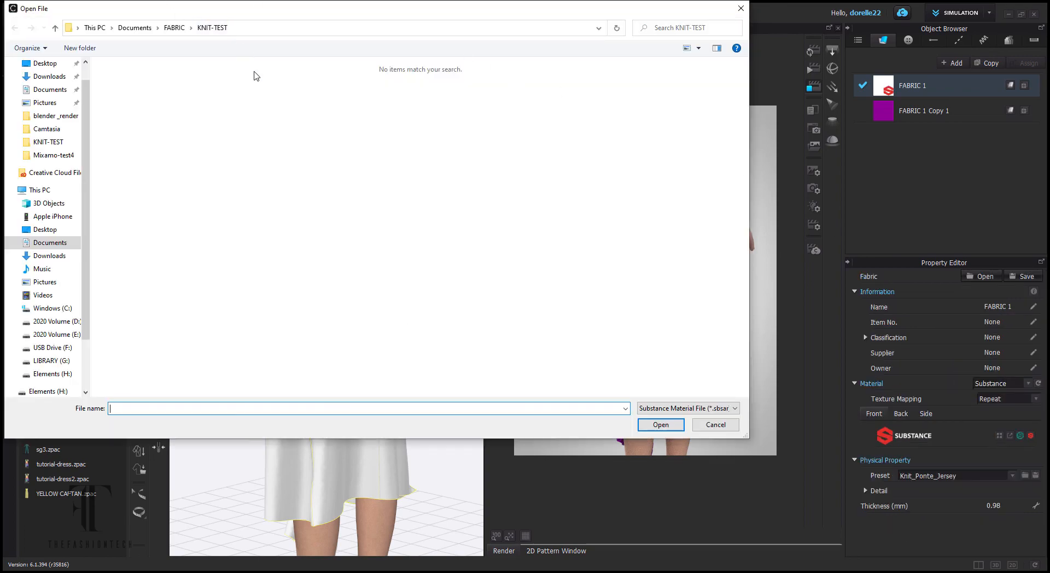
left_click(678, 408)
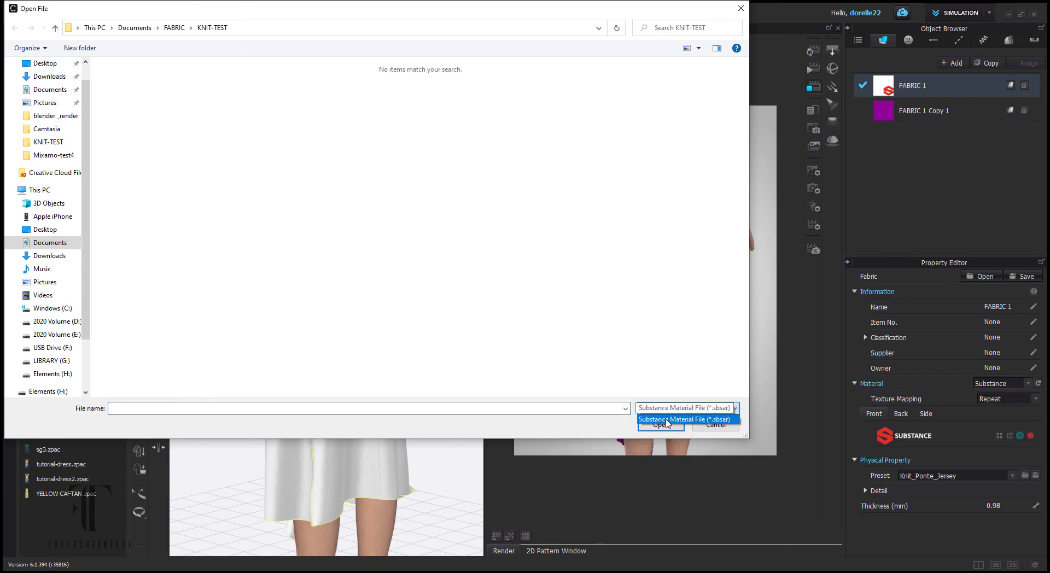
left_click(666, 421)
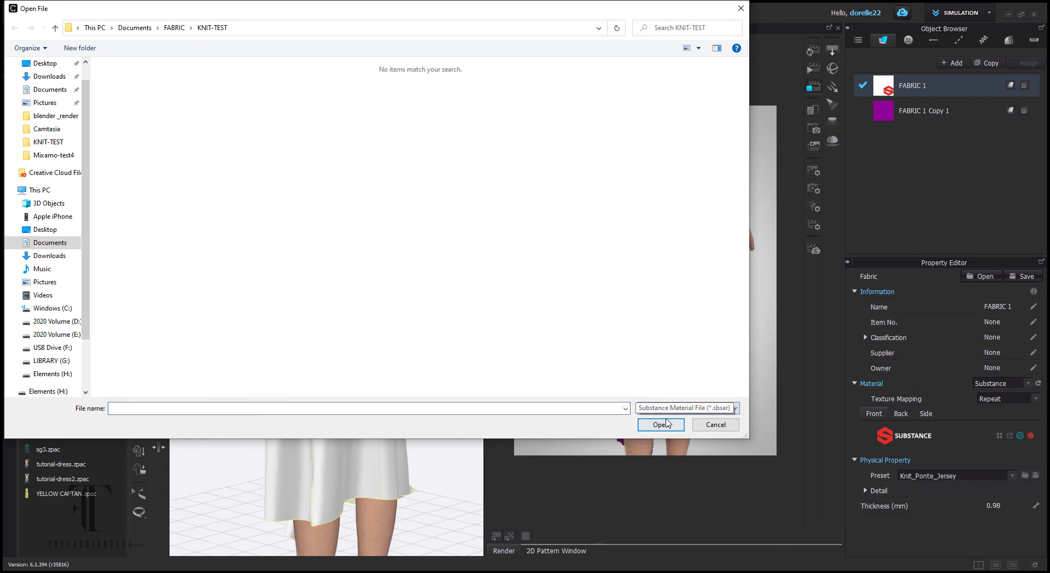
left_click(702, 426)
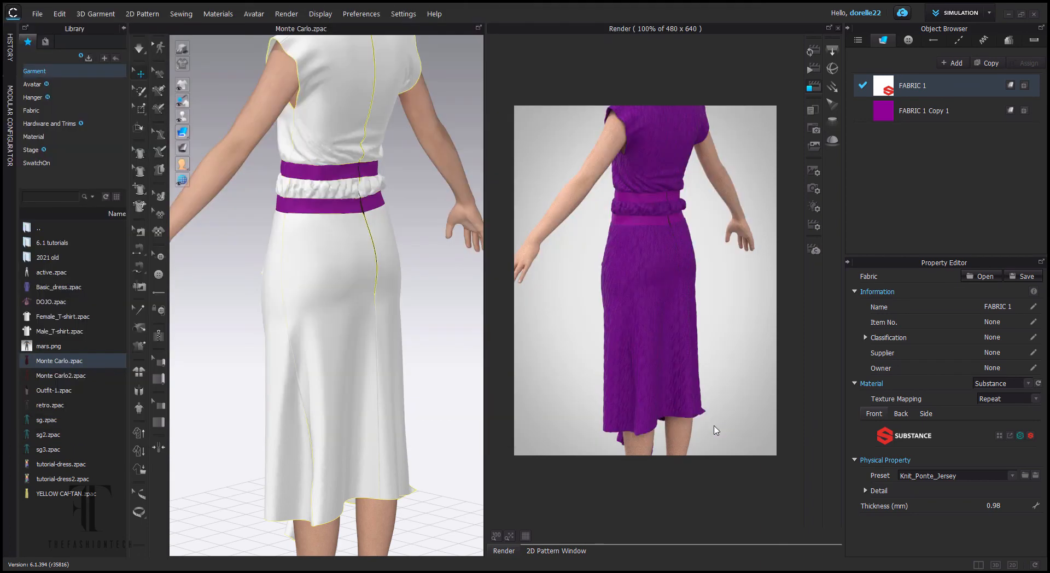
left_click(1010, 436)
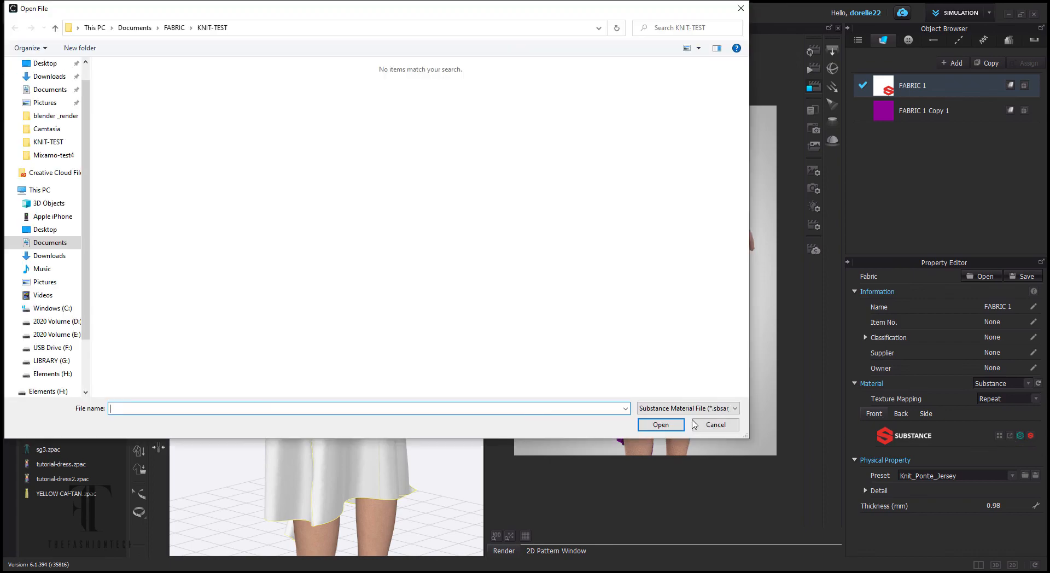
left_click(711, 425)
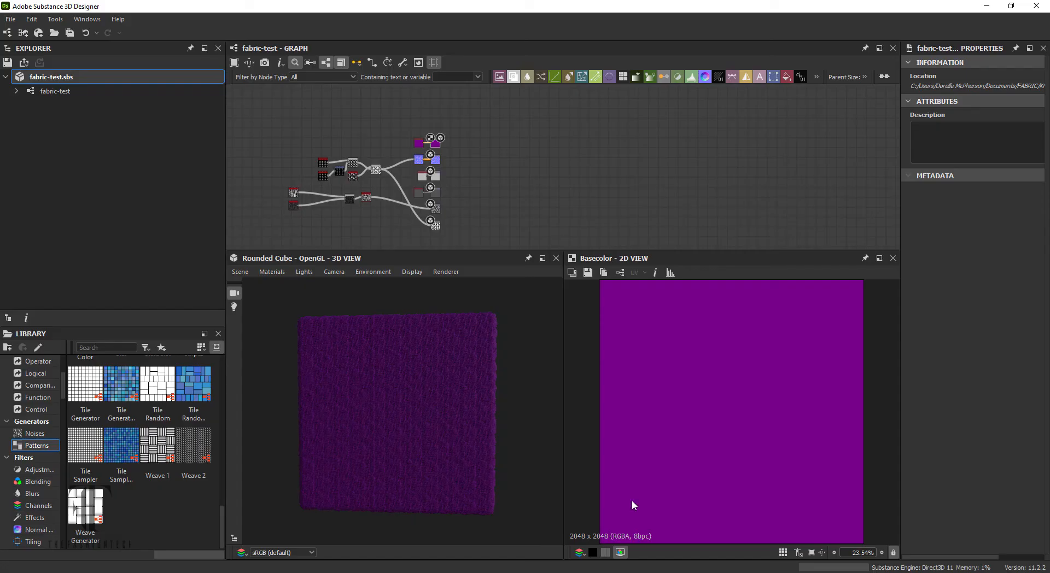
Step: In Substance 3D Designer, publish the fabric-test package as fabric-test.sbsar in the KNIT-TEST folder
left_click(25, 63)
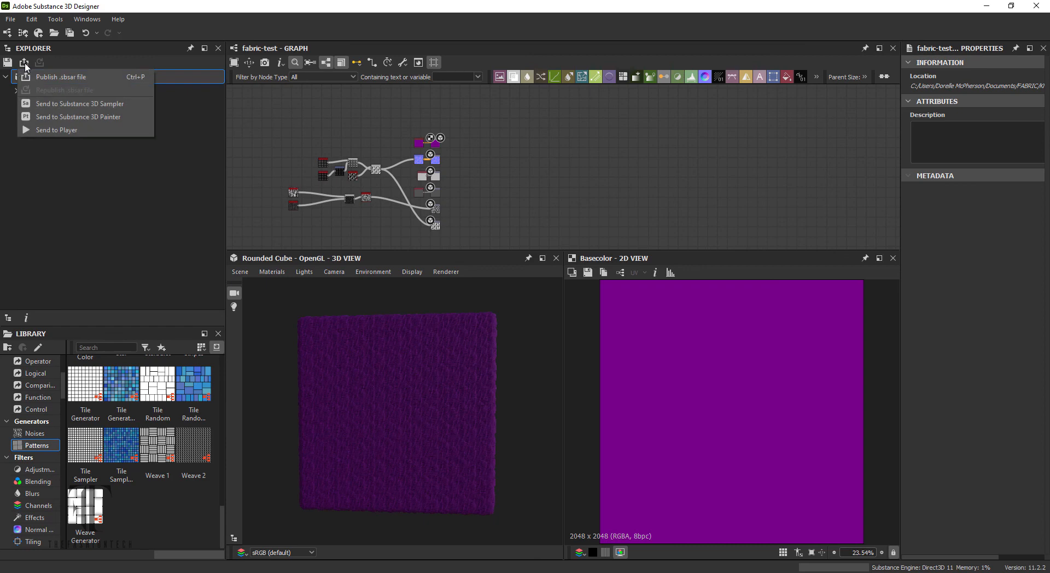
left_click(54, 81)
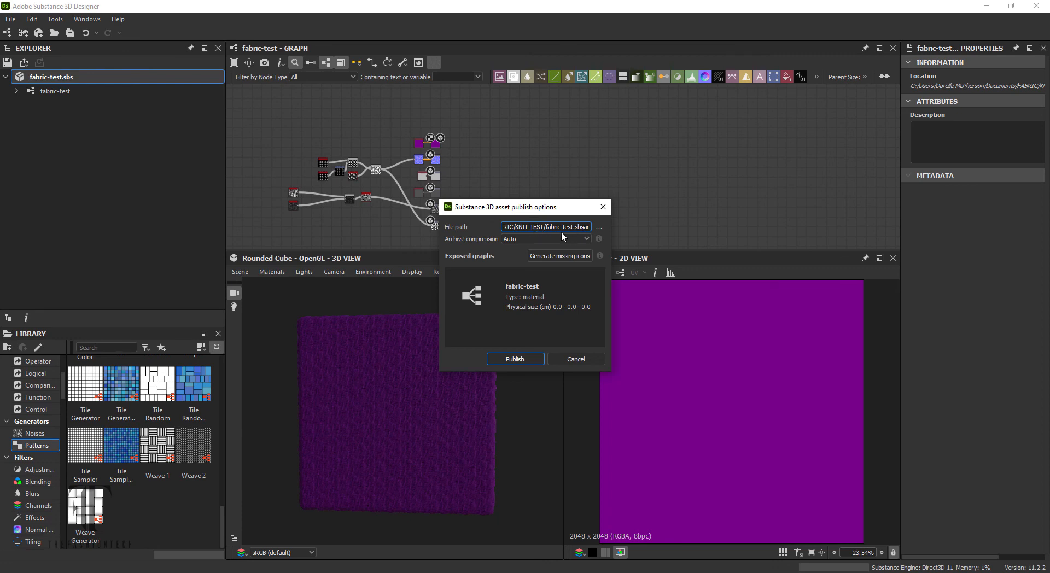
left_click(522, 359)
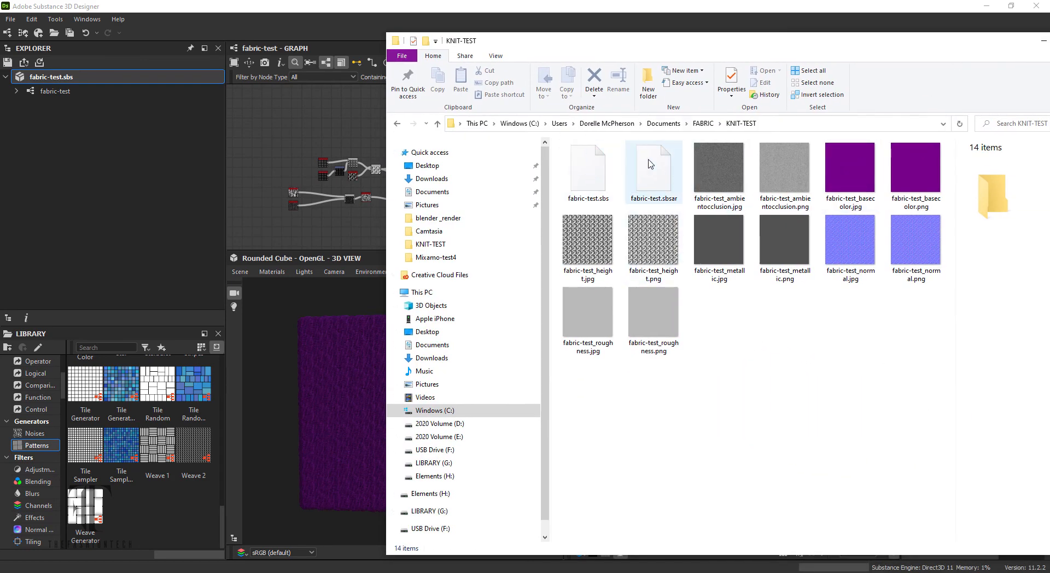
Step: Back in CLO, load fabric-test.sbsar from the KNIT-TEST folder as FABRIC 1's front Substance material
left_click(828, 26)
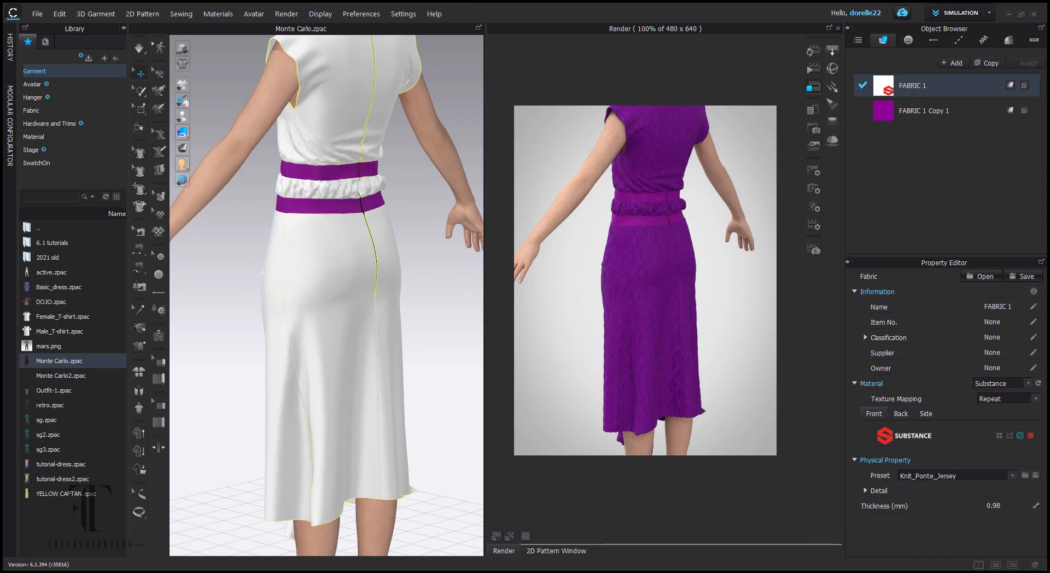
left_click(999, 436)
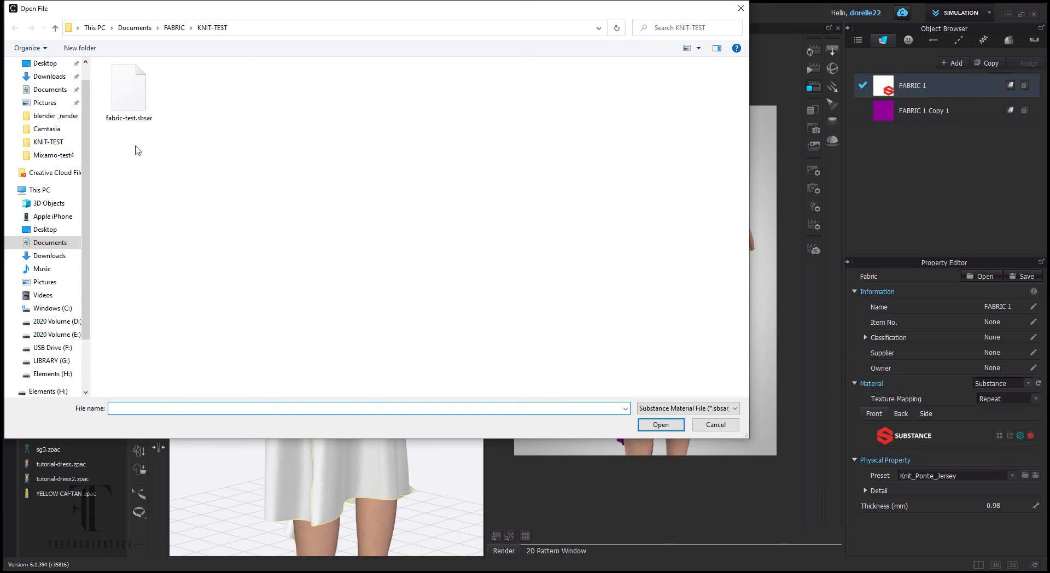
left_click(116, 103)
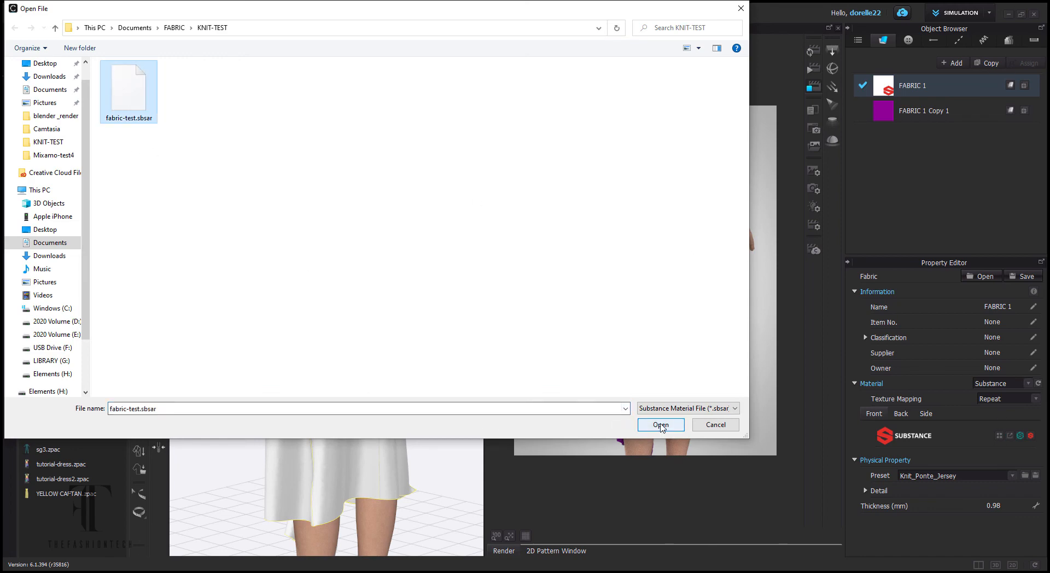
left_click(661, 425)
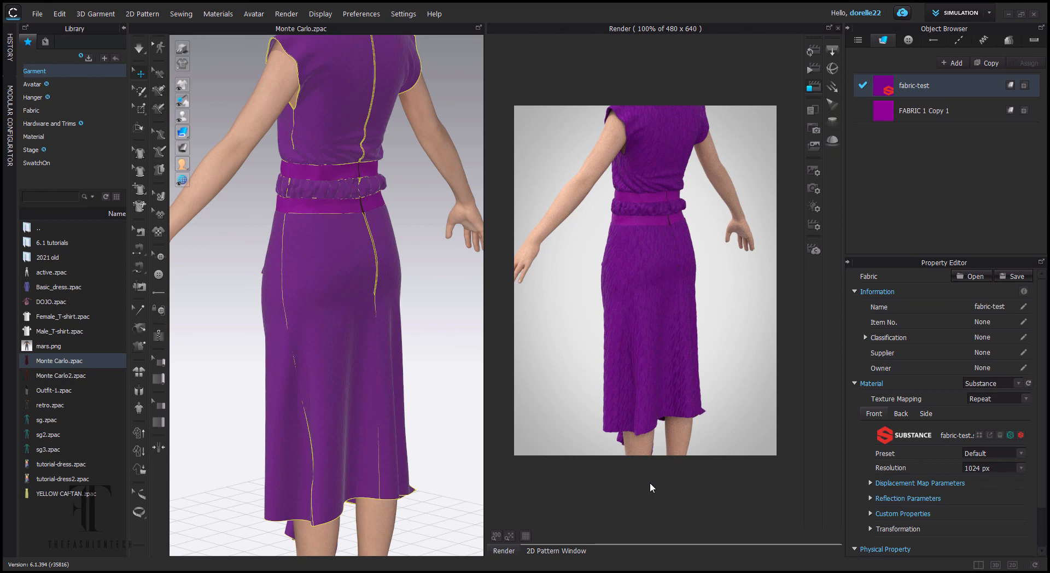
Step: Examine the loaded Substance fabric up close on the back and gathered part of the skirt in the 3D garment view
scroll(420, 380, "up", 1)
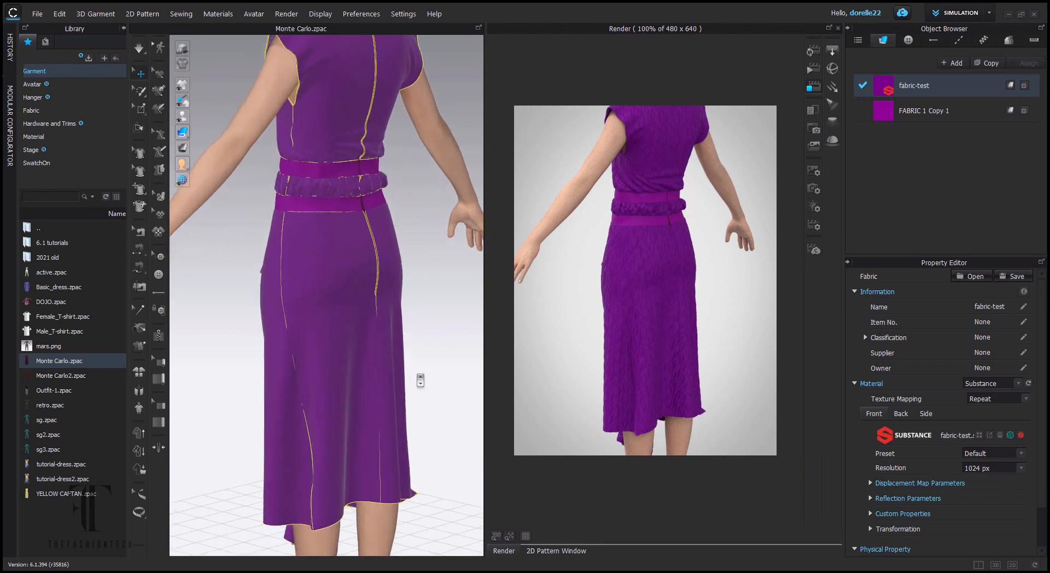
scroll(420, 380, "up", 6)
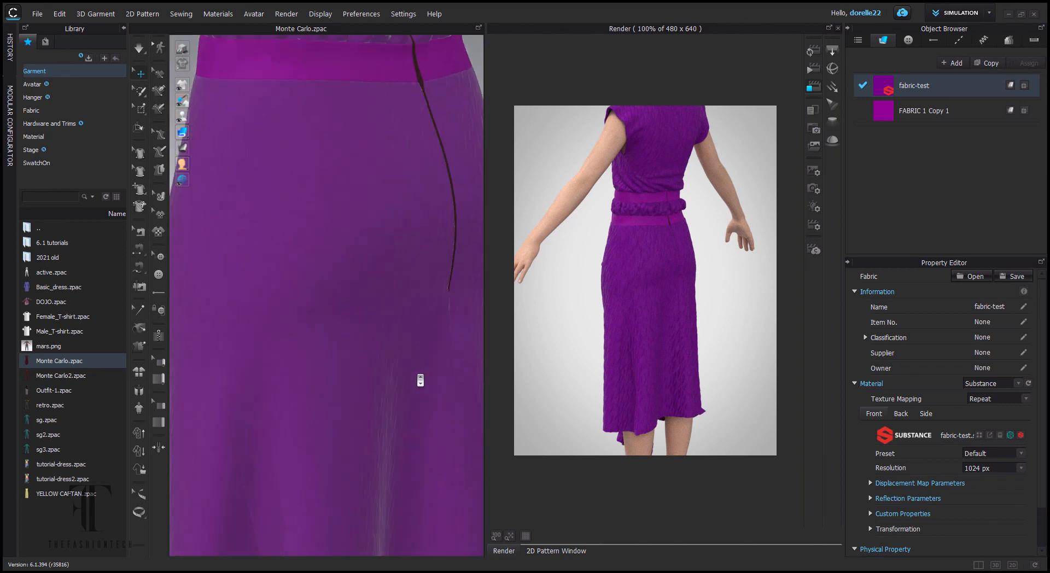
right_click_drag(394, 355, 665, 356)
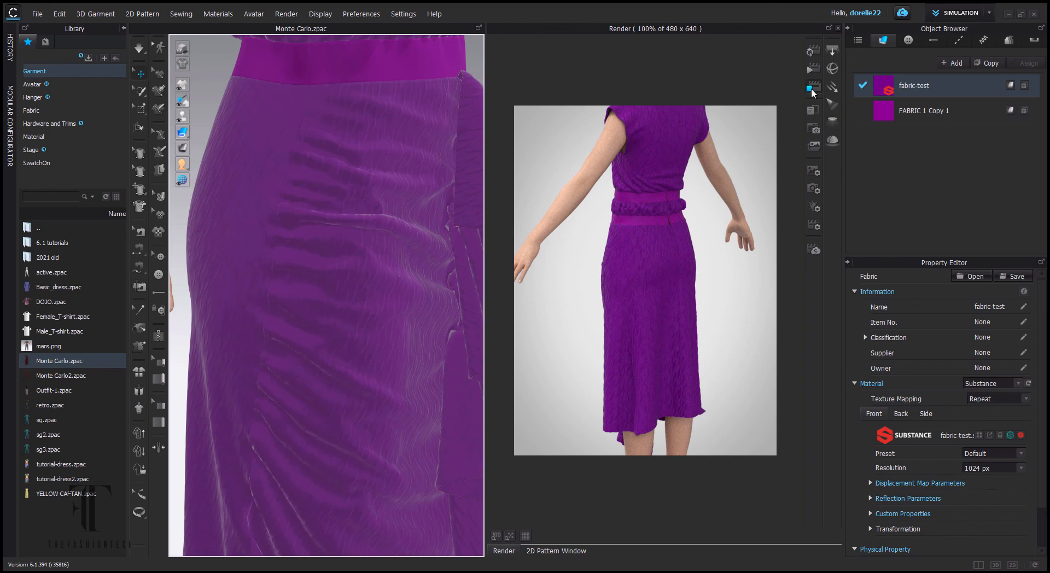
Step: Set the Substance material's resolution to 4096 px and render the dress, framed on the skirt's front ruffle and hip area
left_click(1021, 467)
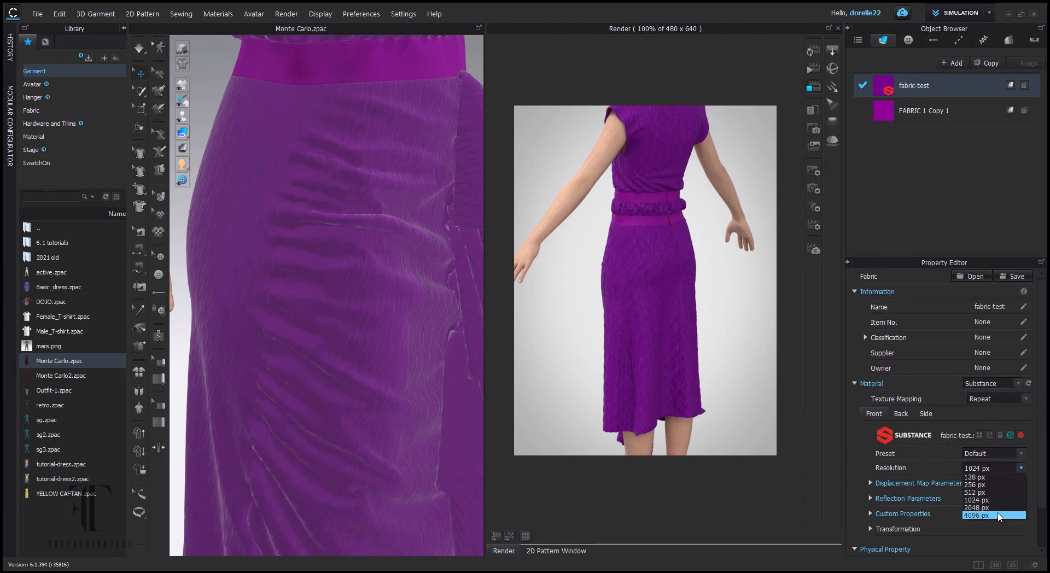
left_click(999, 515)
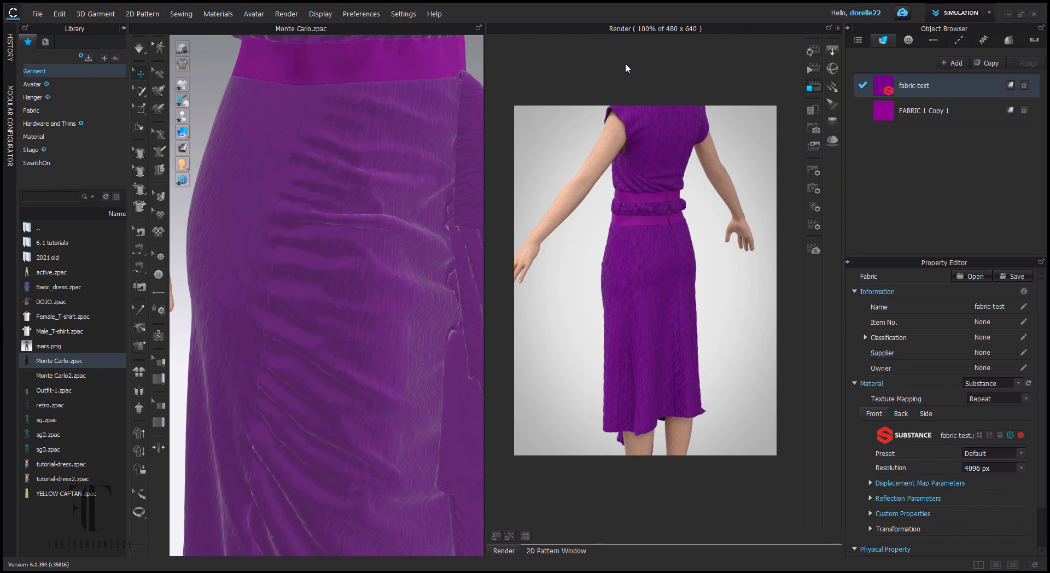
scroll(363, 266, "down", 8)
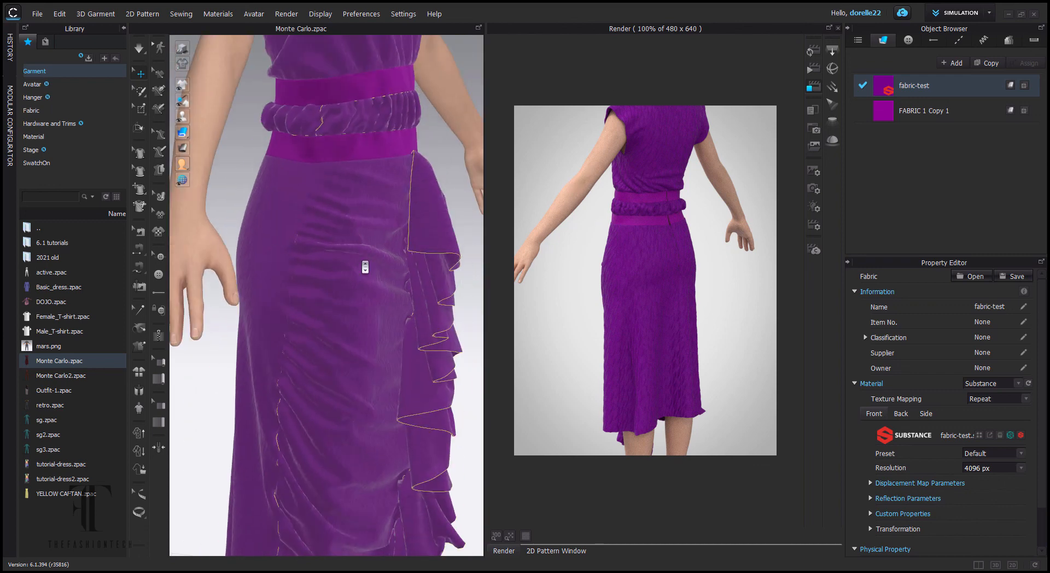
right_click_drag(398, 267, 310, 263)
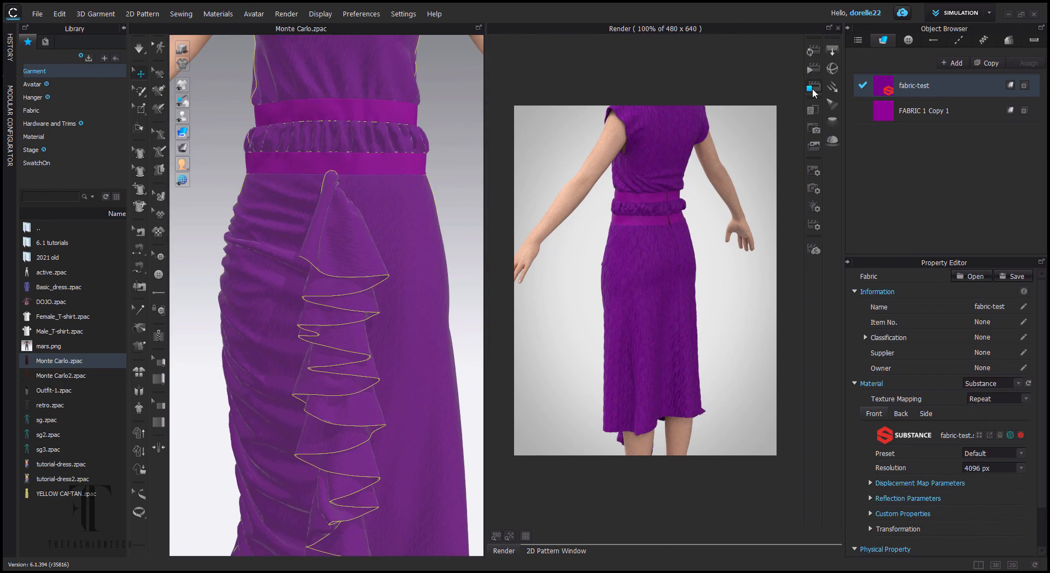
left_click(815, 52)
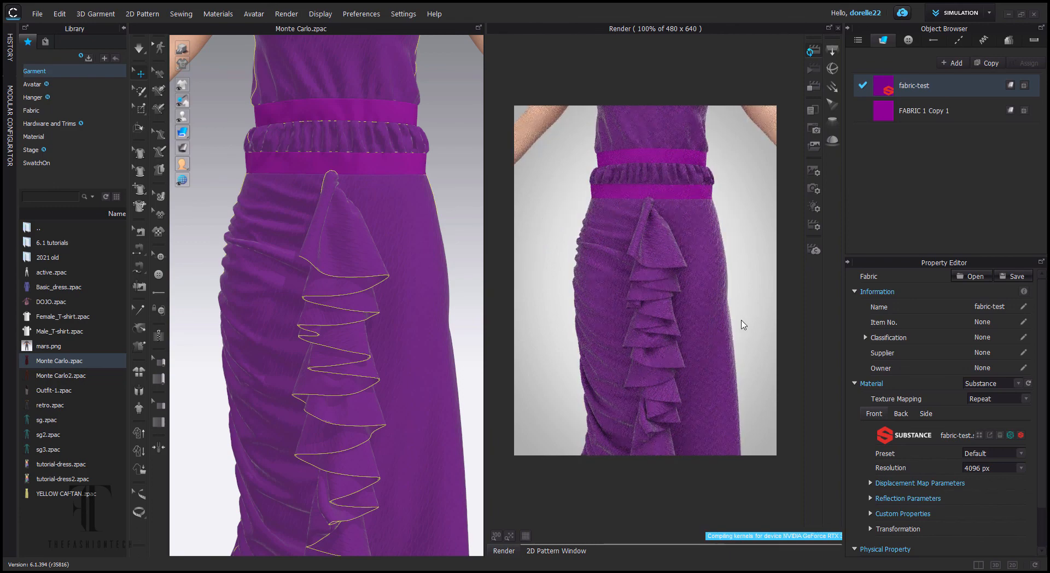
scroll(743, 325, "up", 5)
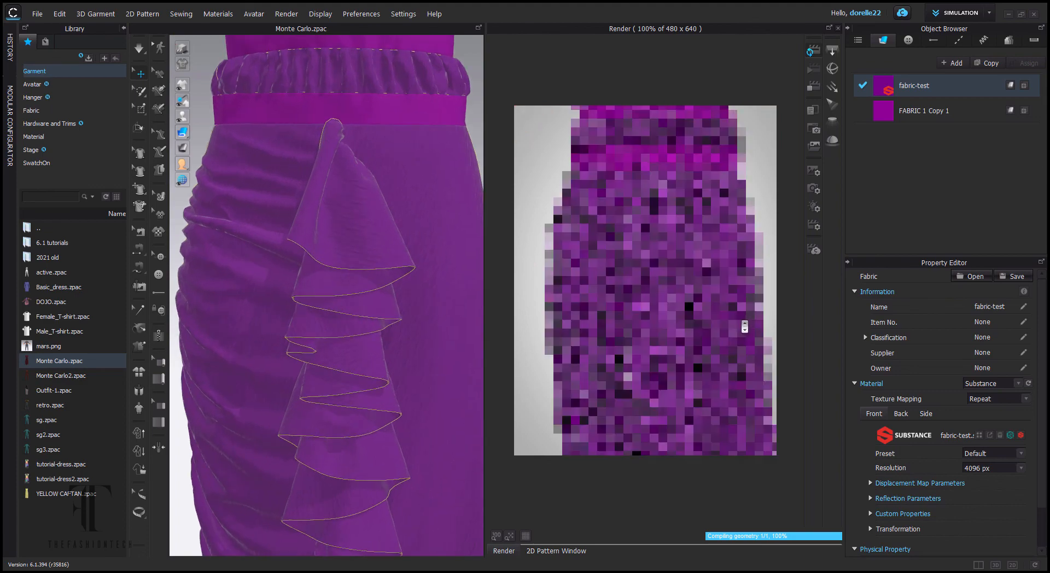
right_click_drag(678, 320, 665, 321)
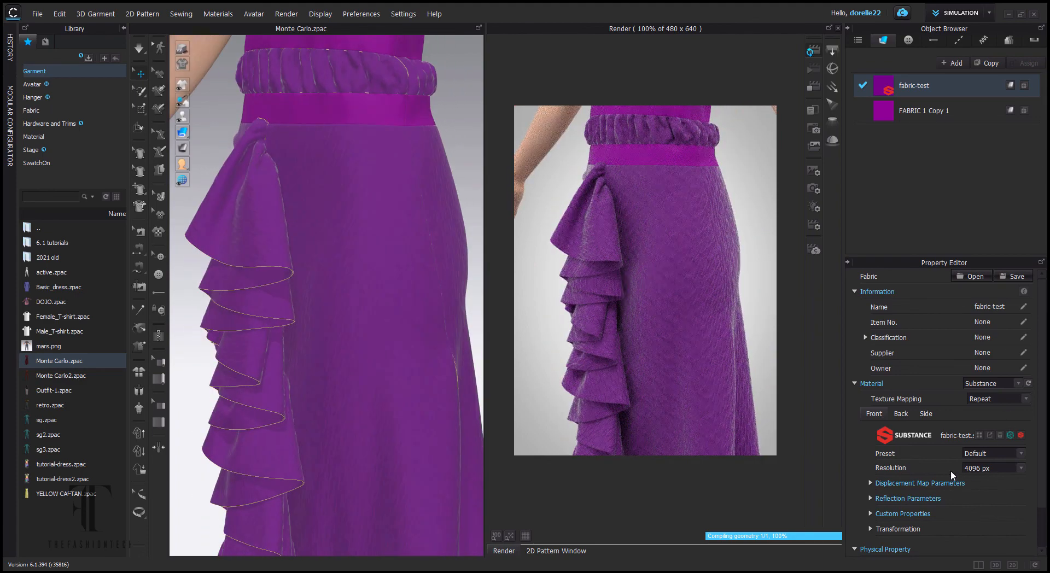
Step: Try a Random Seed of 27473 in fabric-test's custom properties and return the seed to 0
left_click(870, 514)
scroll(894, 431, "down", 2)
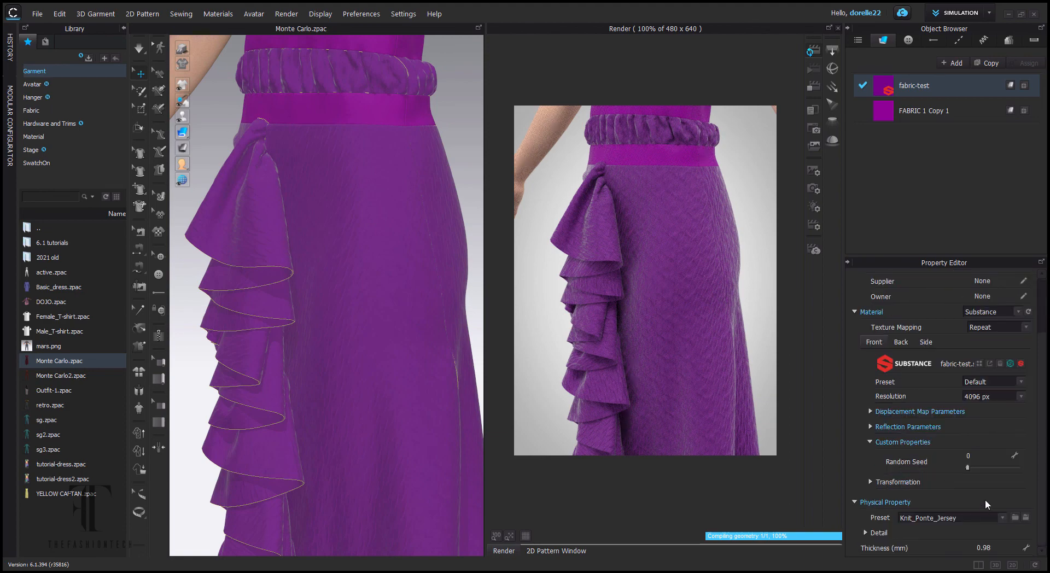
left_click_drag(983, 468, 984, 468)
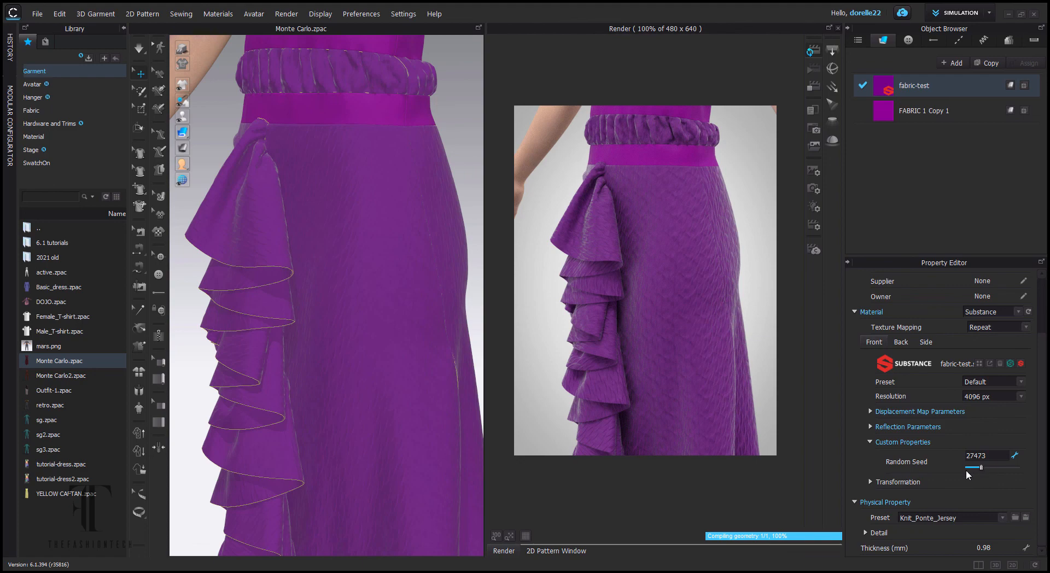
left_click_drag(982, 467, 986, 468)
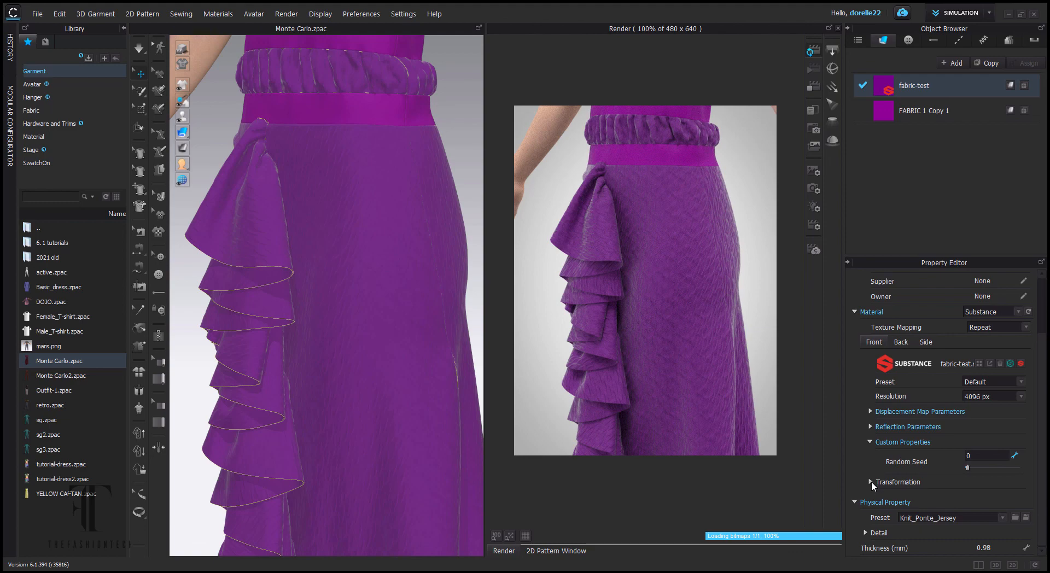
Step: Open the transformation settings of the fabric-test Substance material
left_click(896, 482)
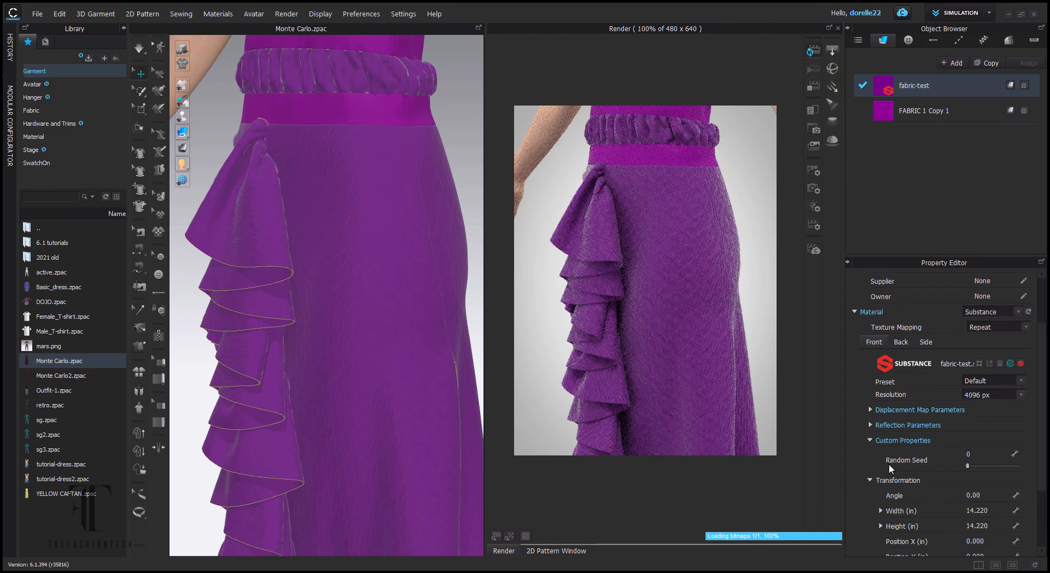